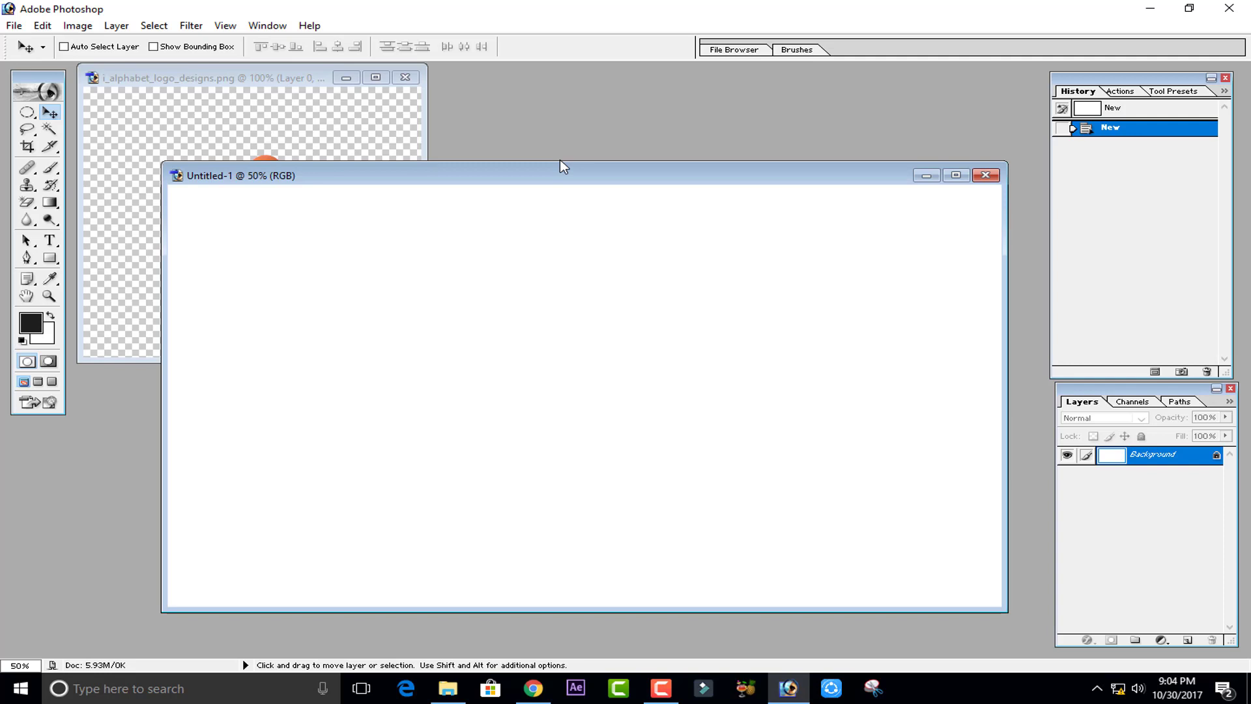
- Reposition the logo slightly inside the reference image window
click(364, 108)
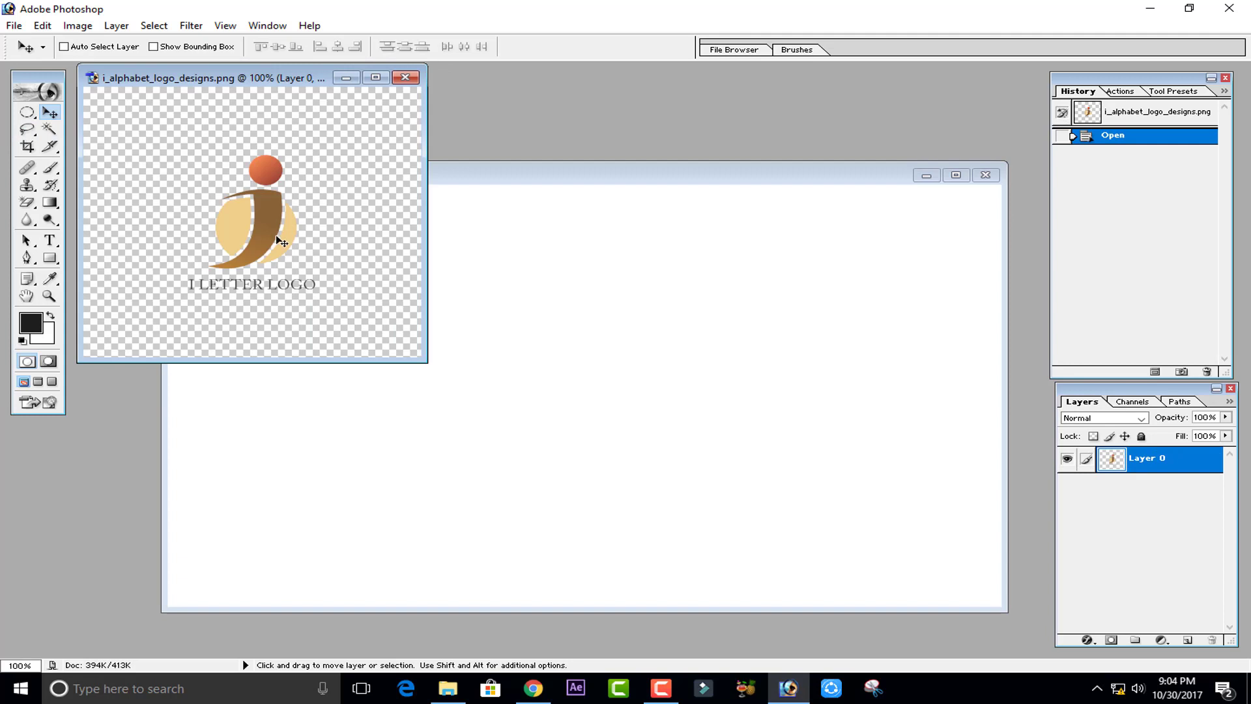
drag(280, 241, 290, 244)
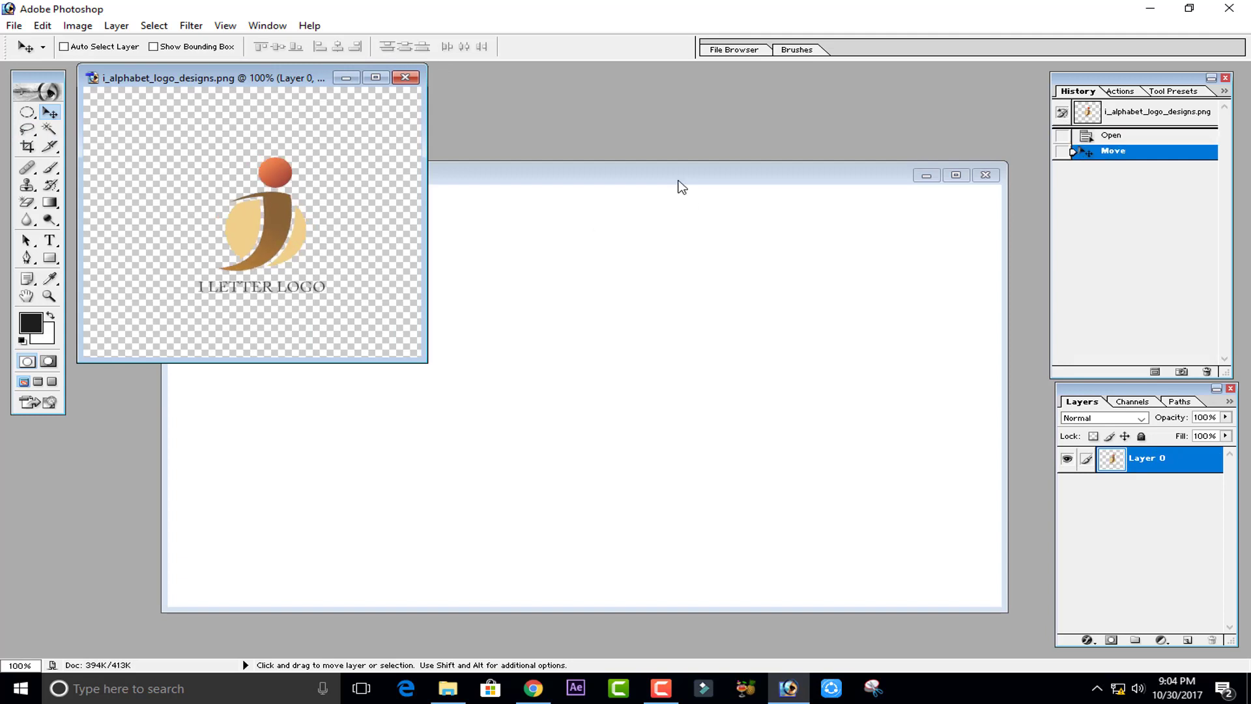
click(679, 182)
click(323, 151)
drag(256, 225, 234, 209)
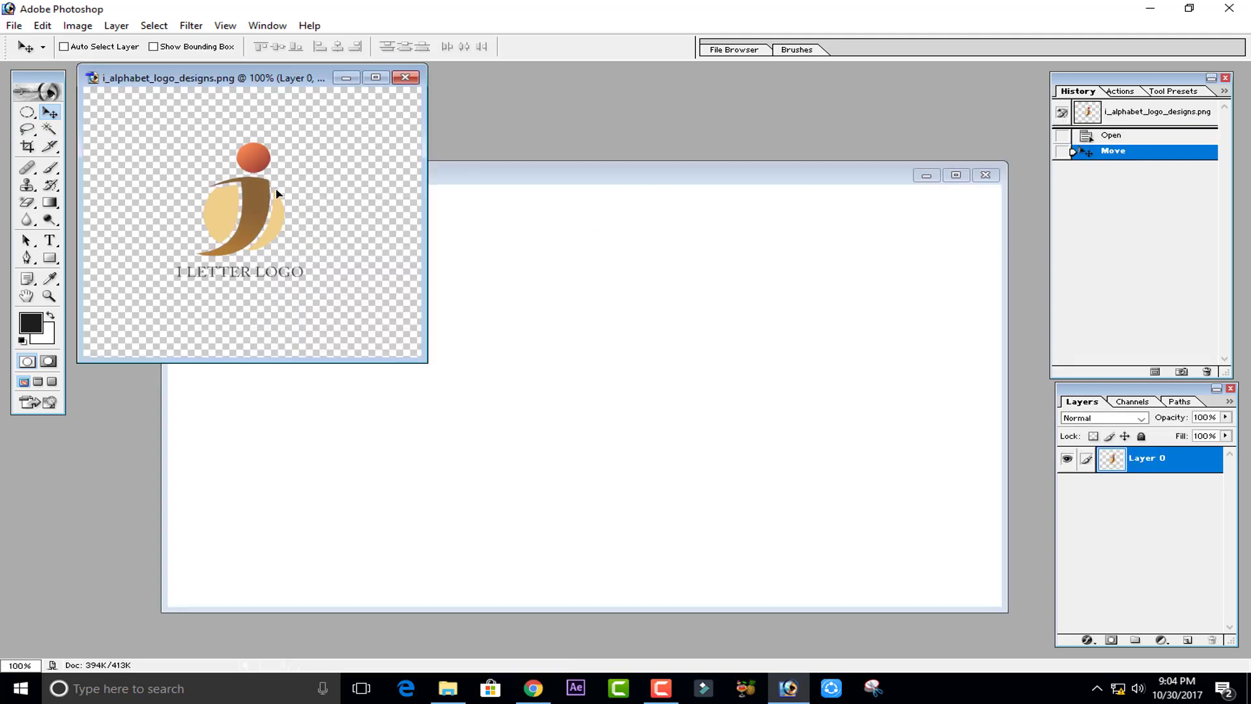
- Draw a circular selection about 175 px wide on the blank canvas and add a new layer
click(26, 113)
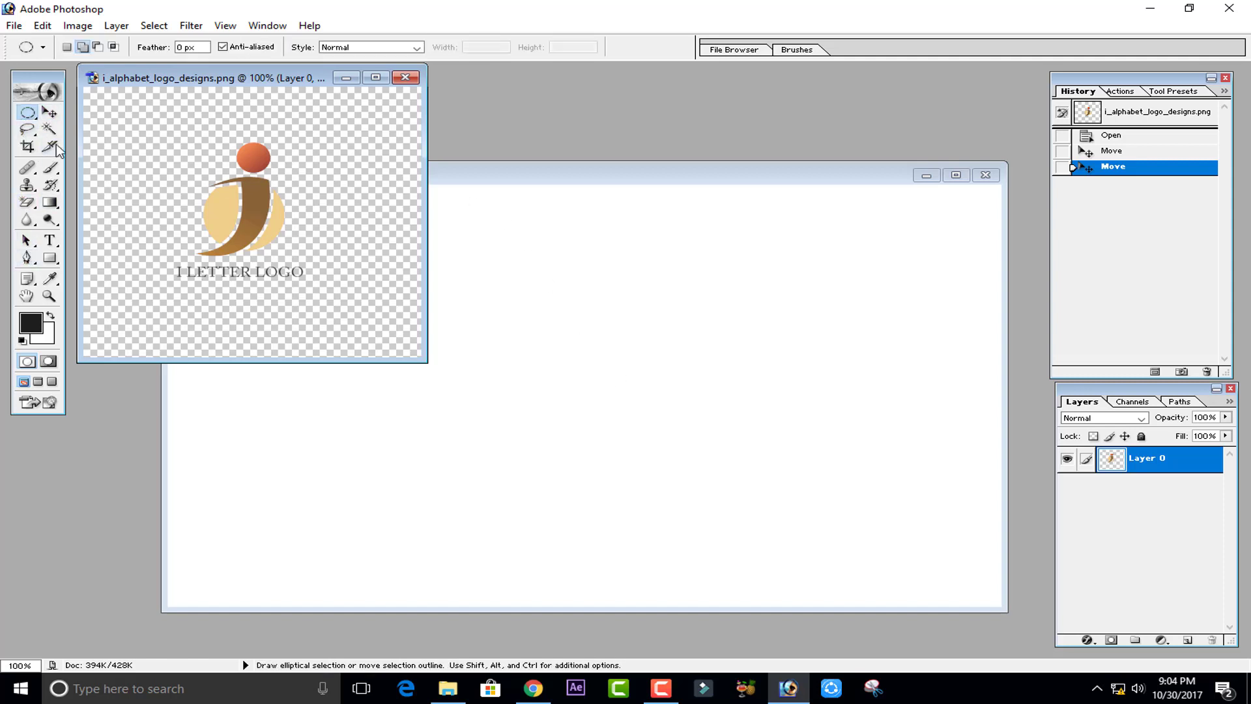
drag(26, 117, 78, 129)
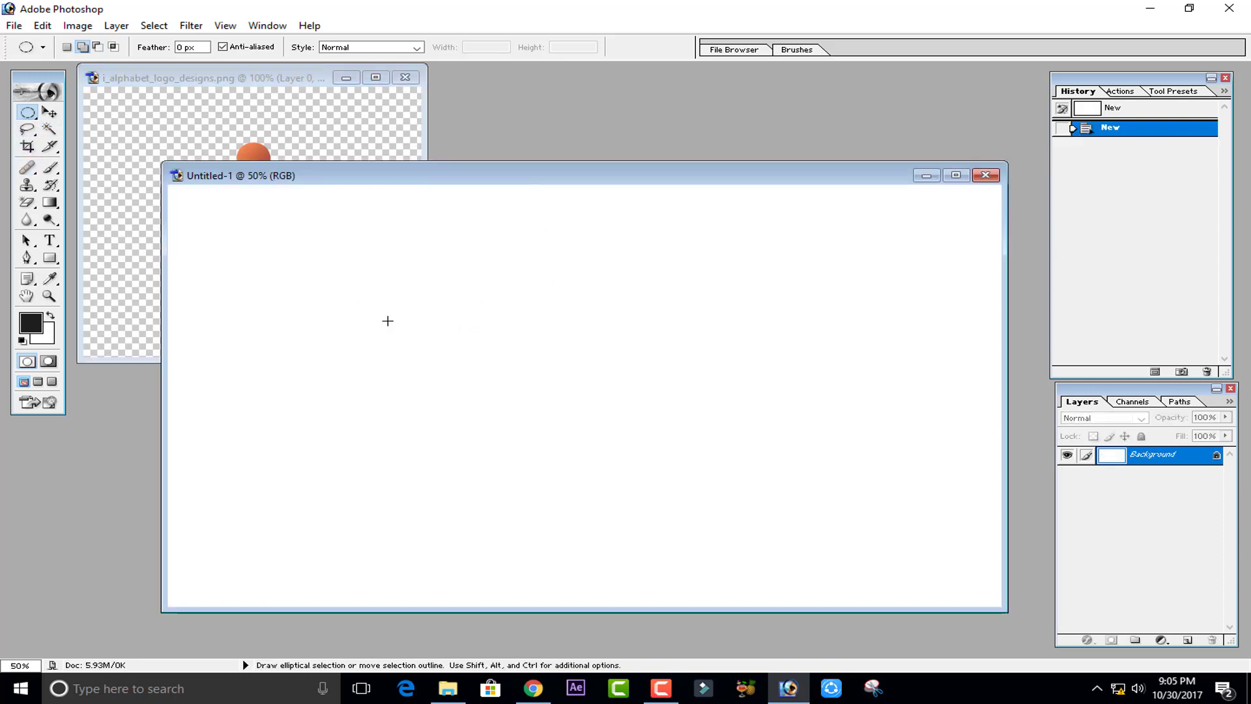
drag(385, 319, 610, 488)
key(shift)
drag(611, 487, 611, 488)
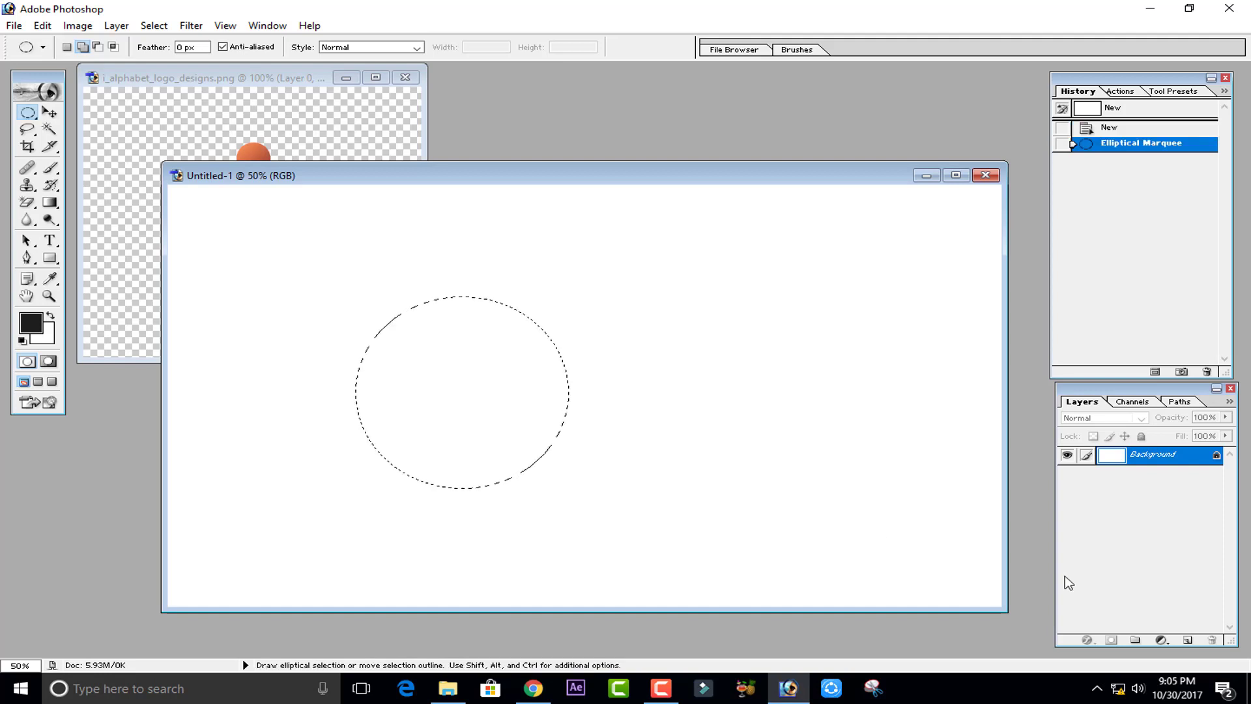
click(1190, 641)
- Set the foreground color to the light beige sampled from the logo's circle (EECEBA)
click(30, 322)
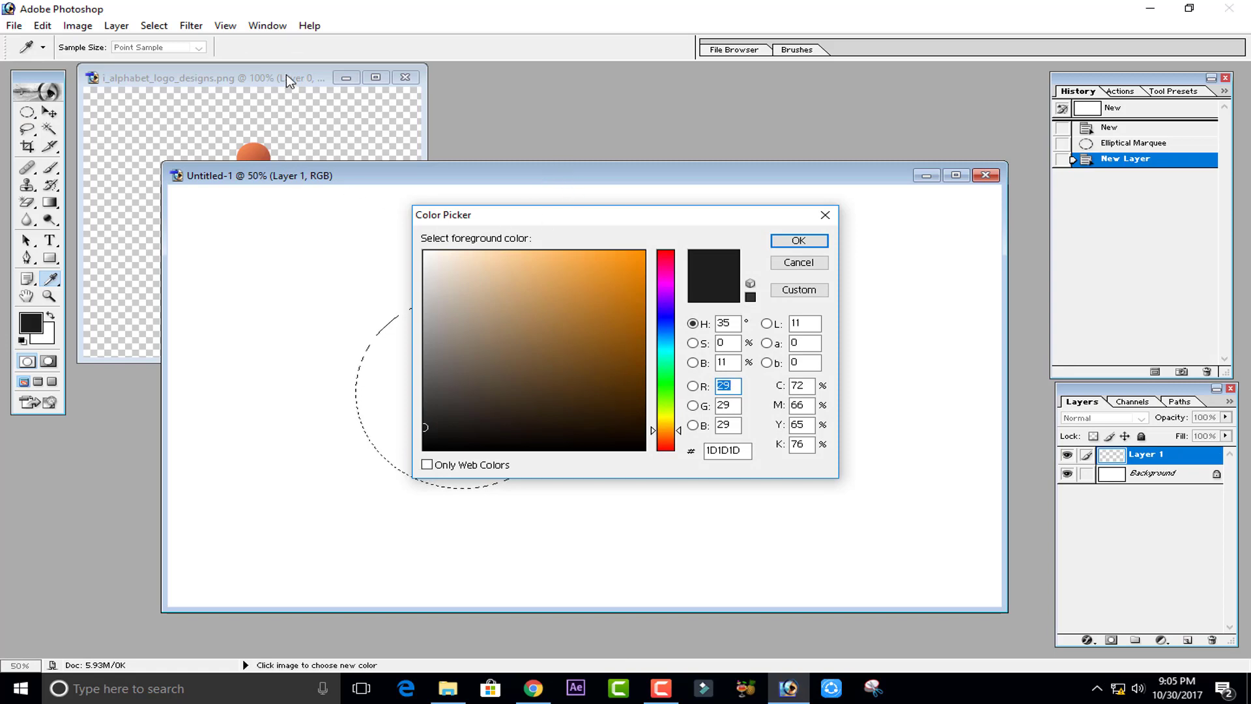
click(790, 262)
click(288, 104)
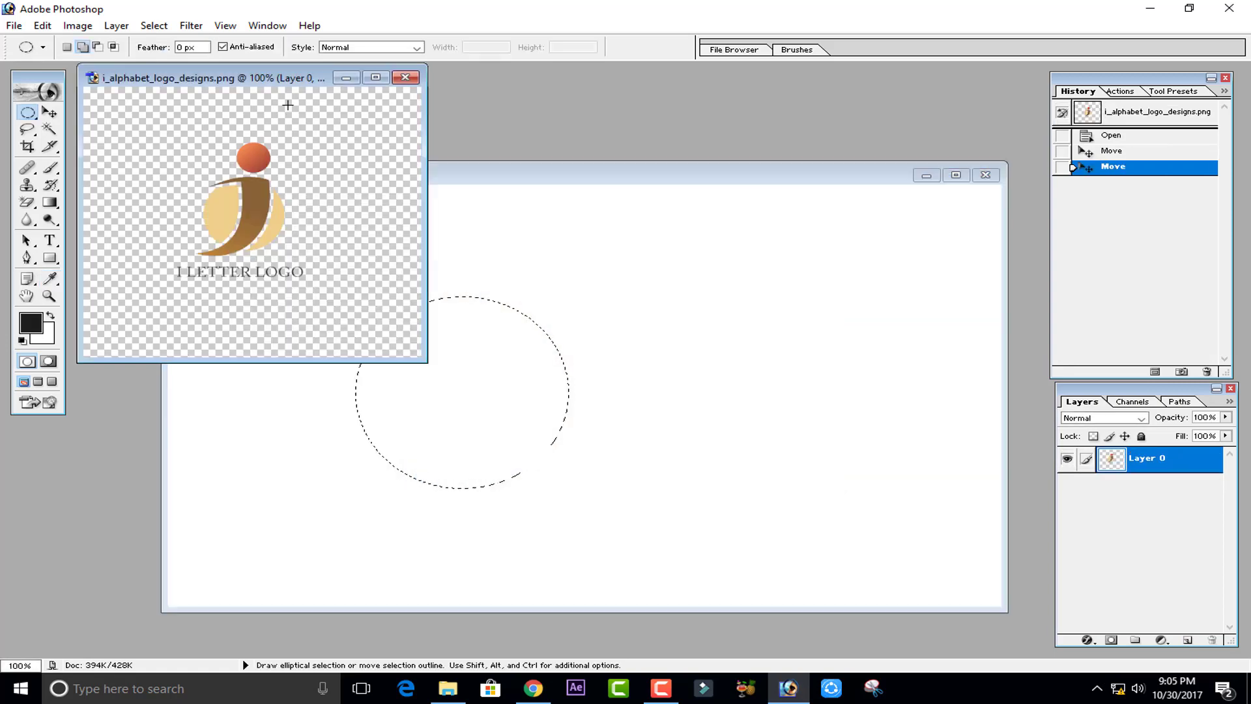
click(41, 319)
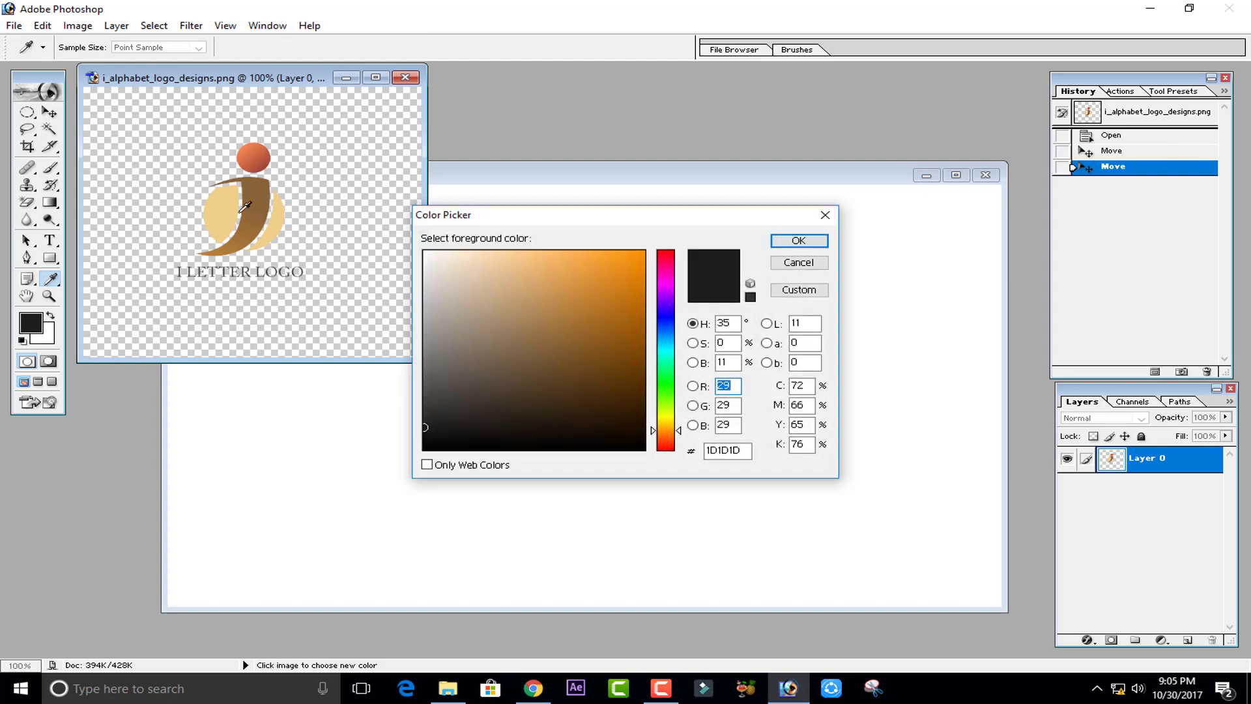
click(231, 202)
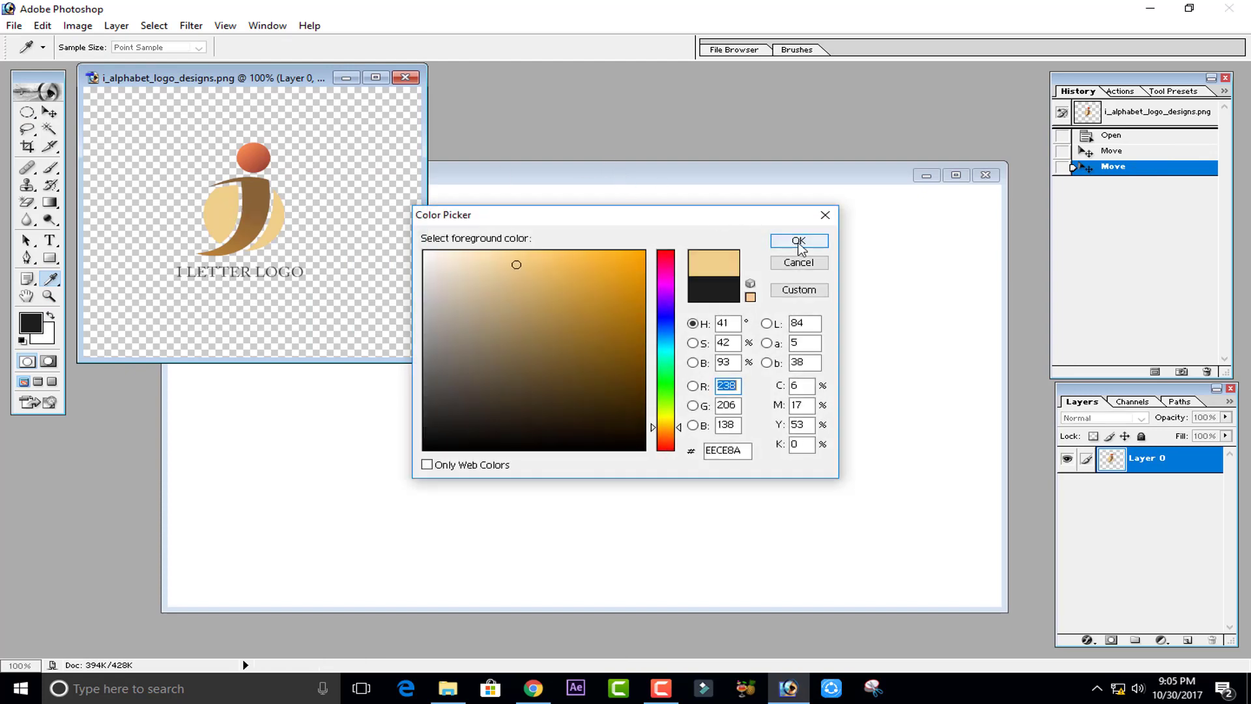
click(799, 241)
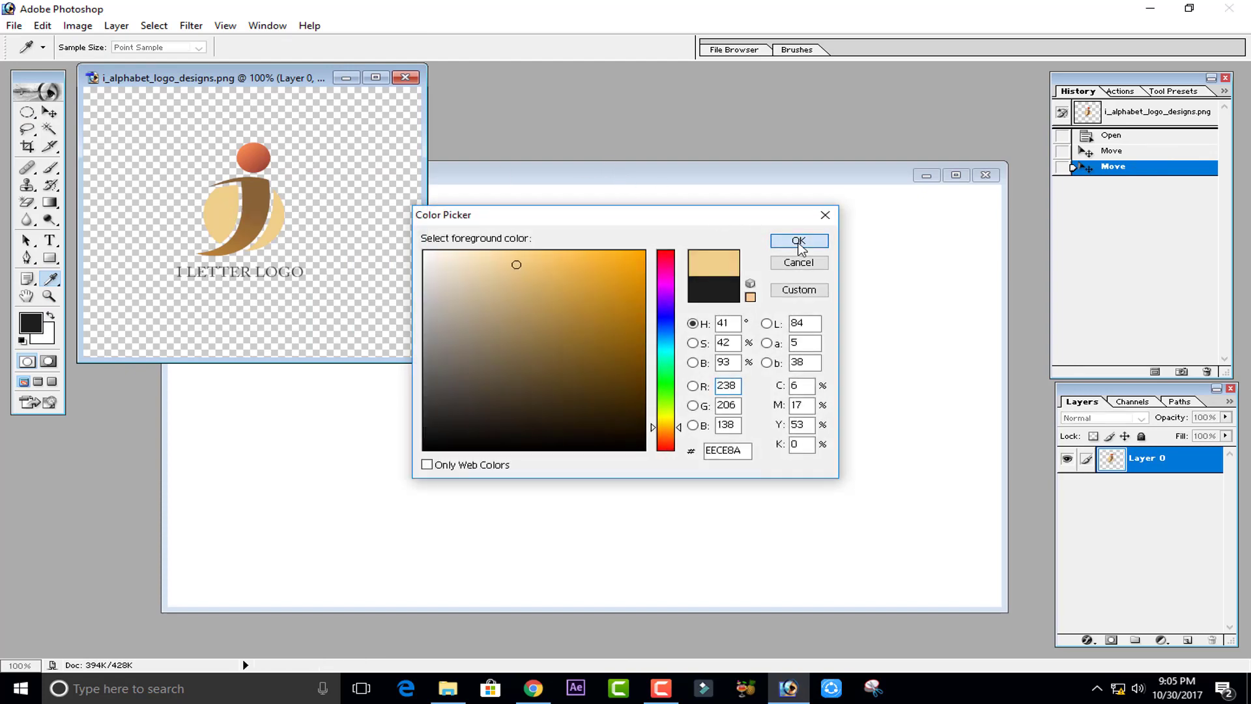
- Close the reference logo image without saving changes
key(m)
click(409, 87)
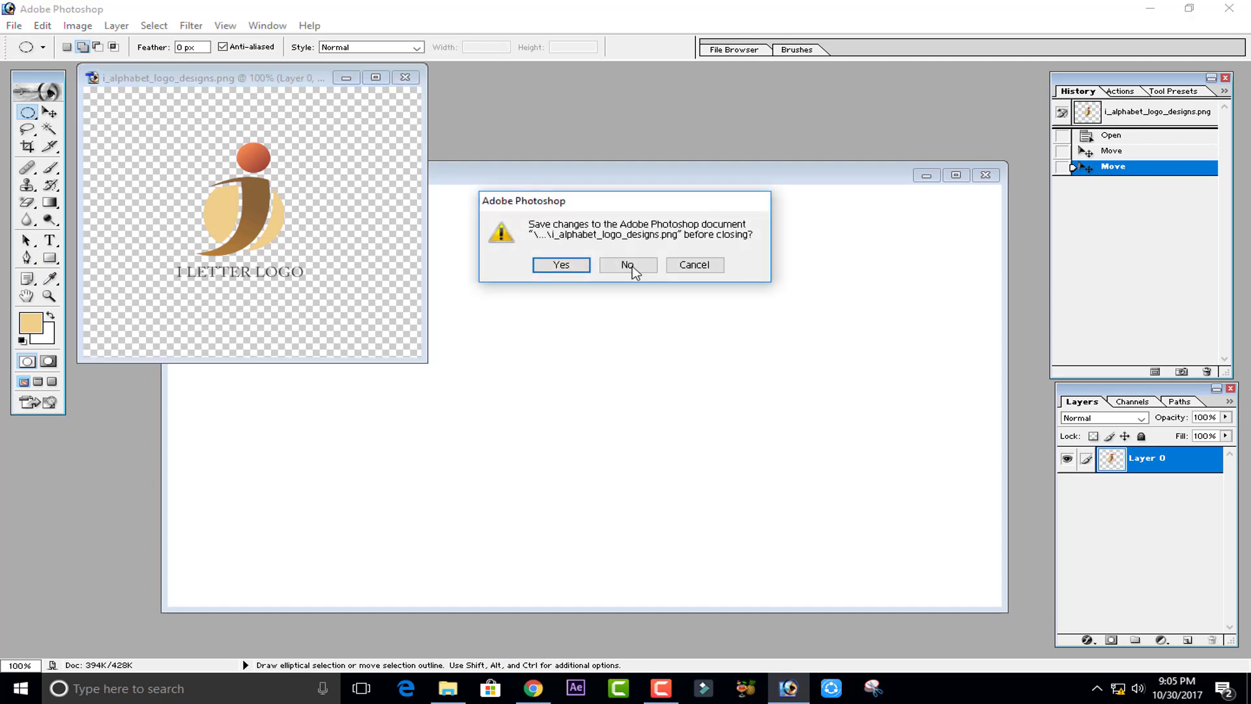
click(630, 266)
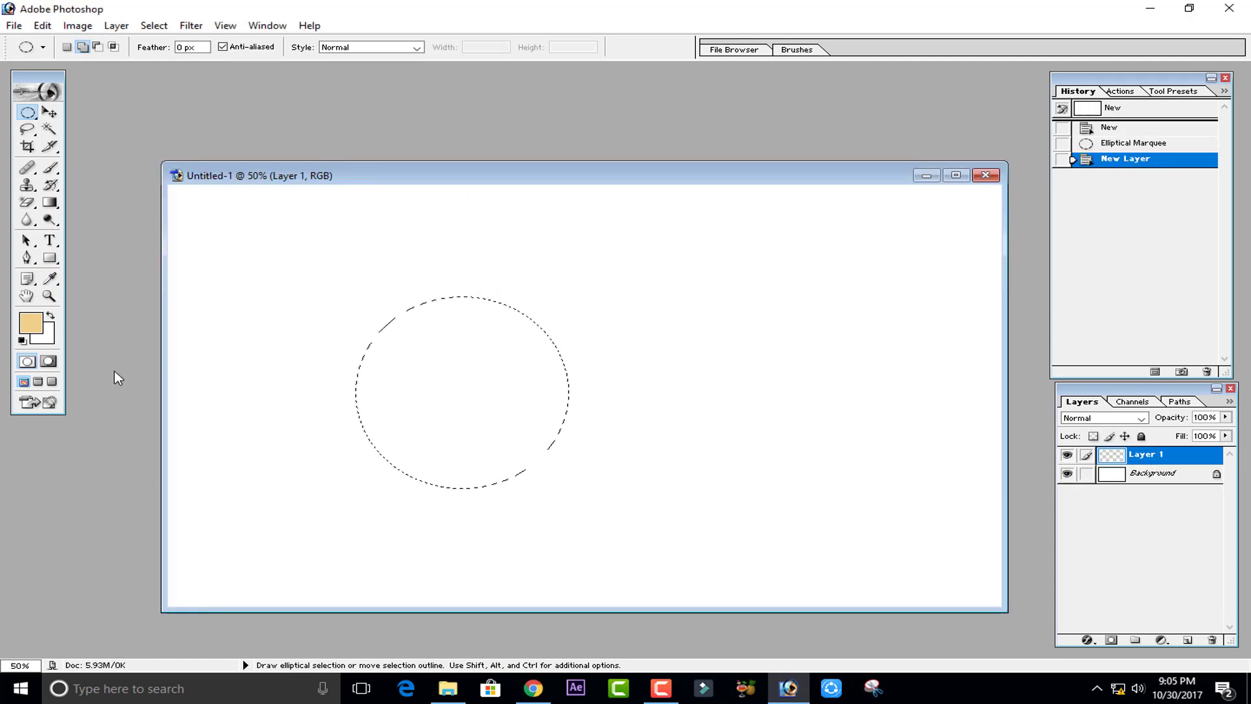
- Try to move the empty selection with the Move tool
click(49, 113)
drag(503, 341, 690, 405)
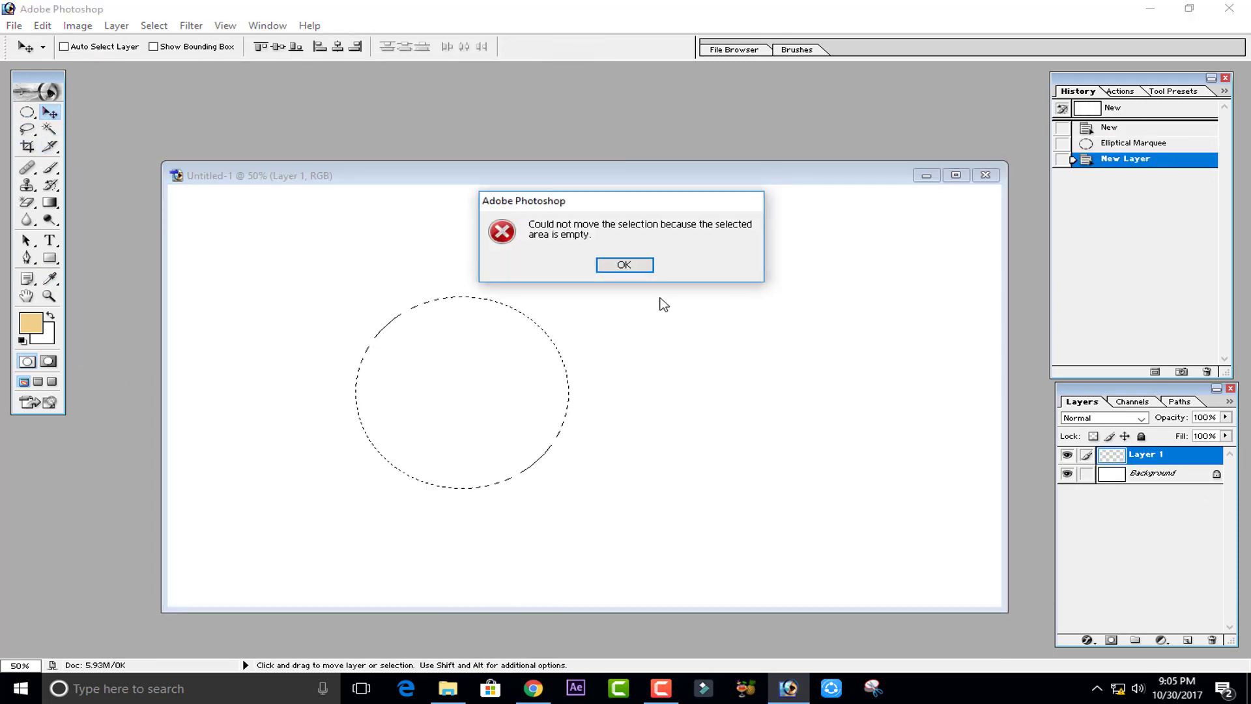
click(624, 264)
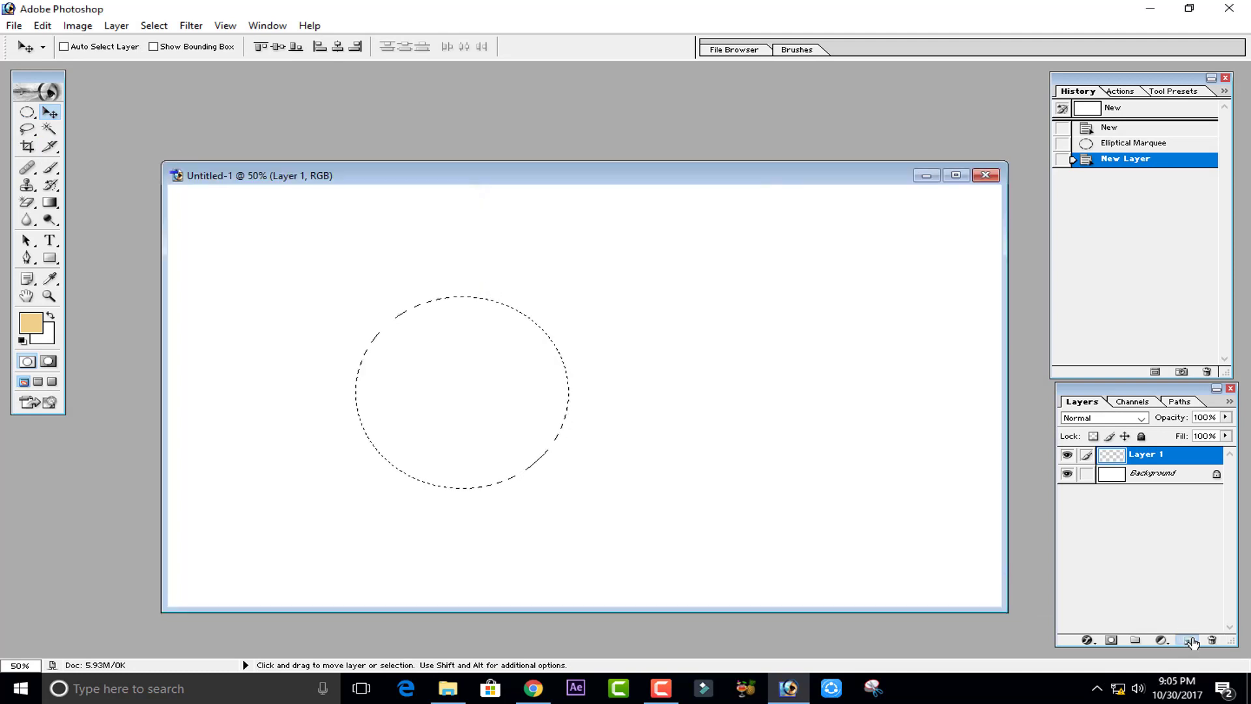
click(1190, 641)
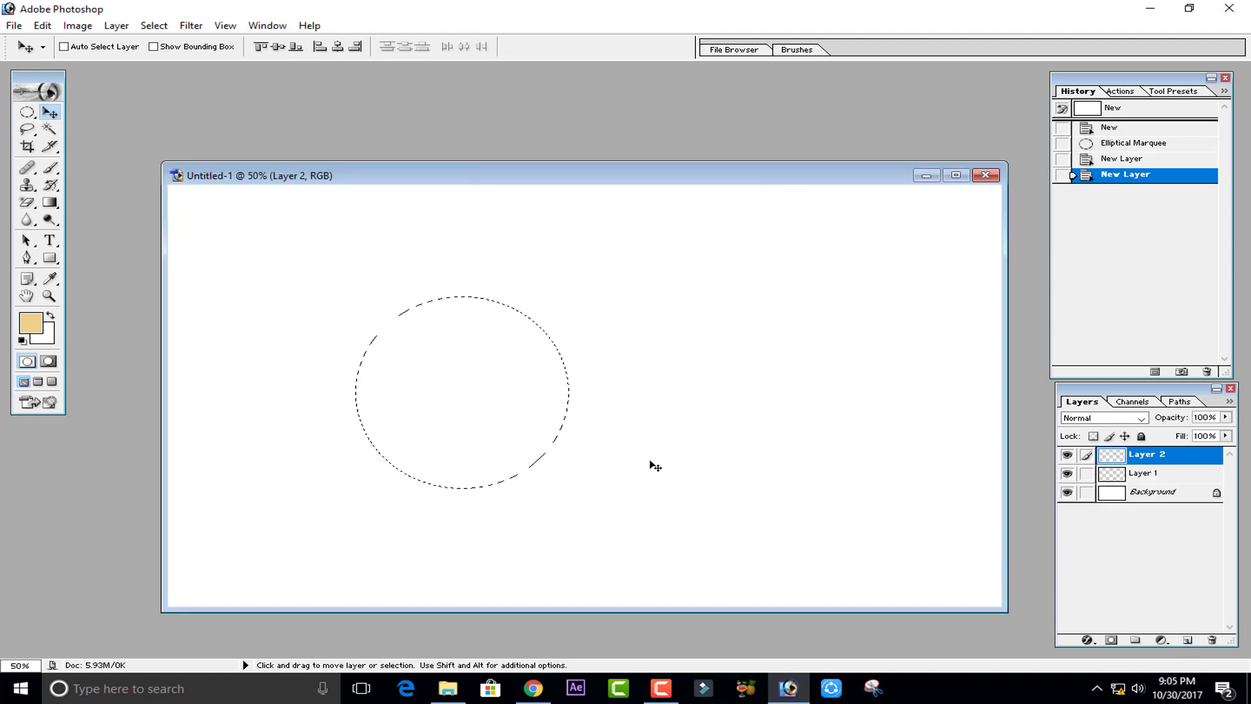
click(1211, 640)
click(1218, 282)
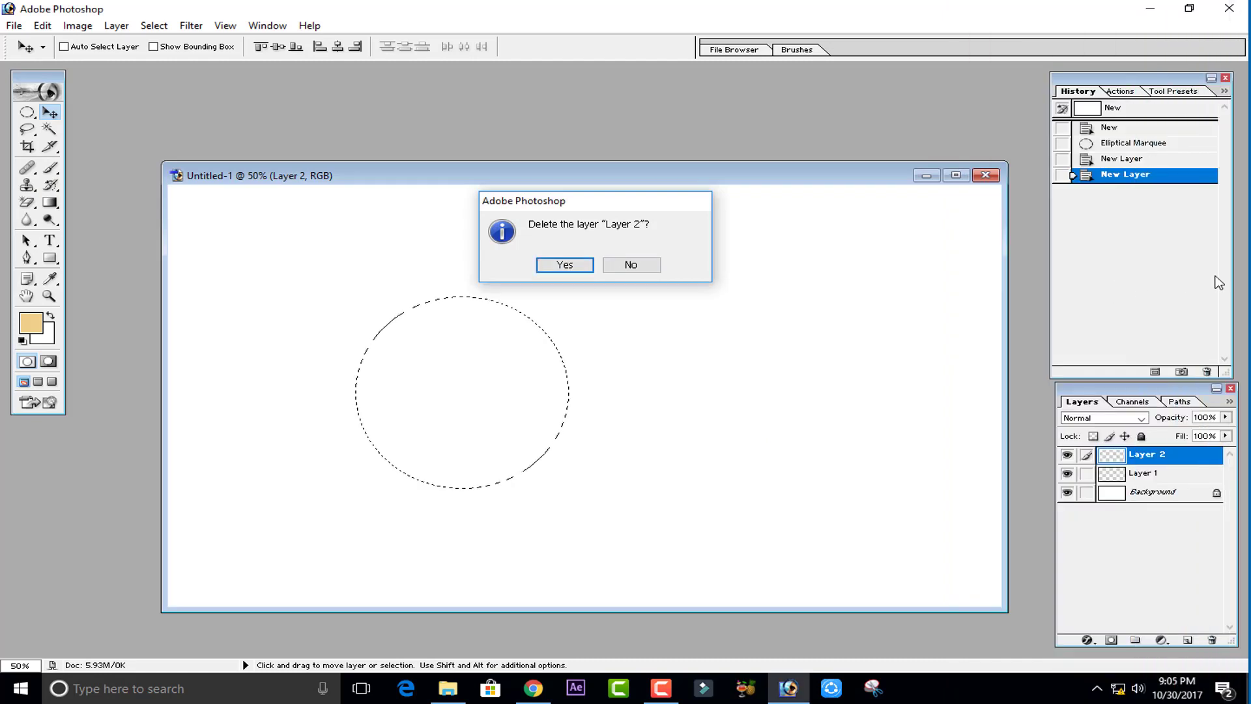
click(566, 263)
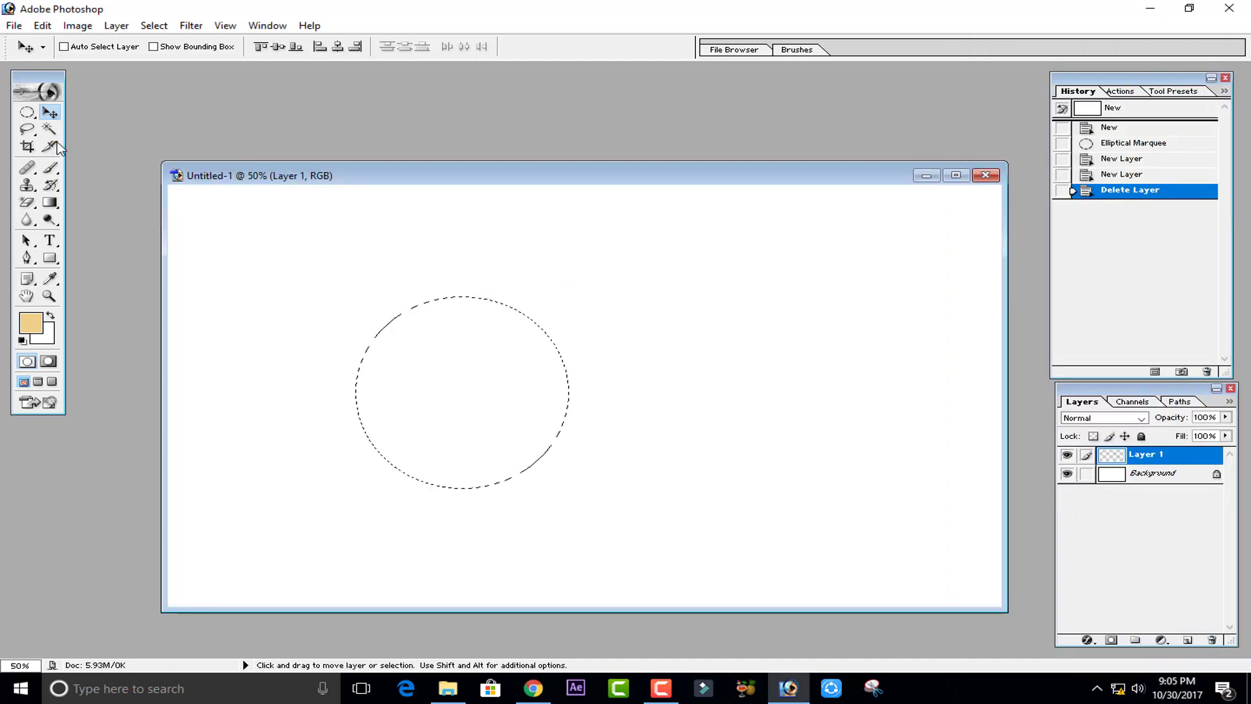
- Paint the circular selection on Layer 1 with the beige using a 1400 px brush
click(50, 168)
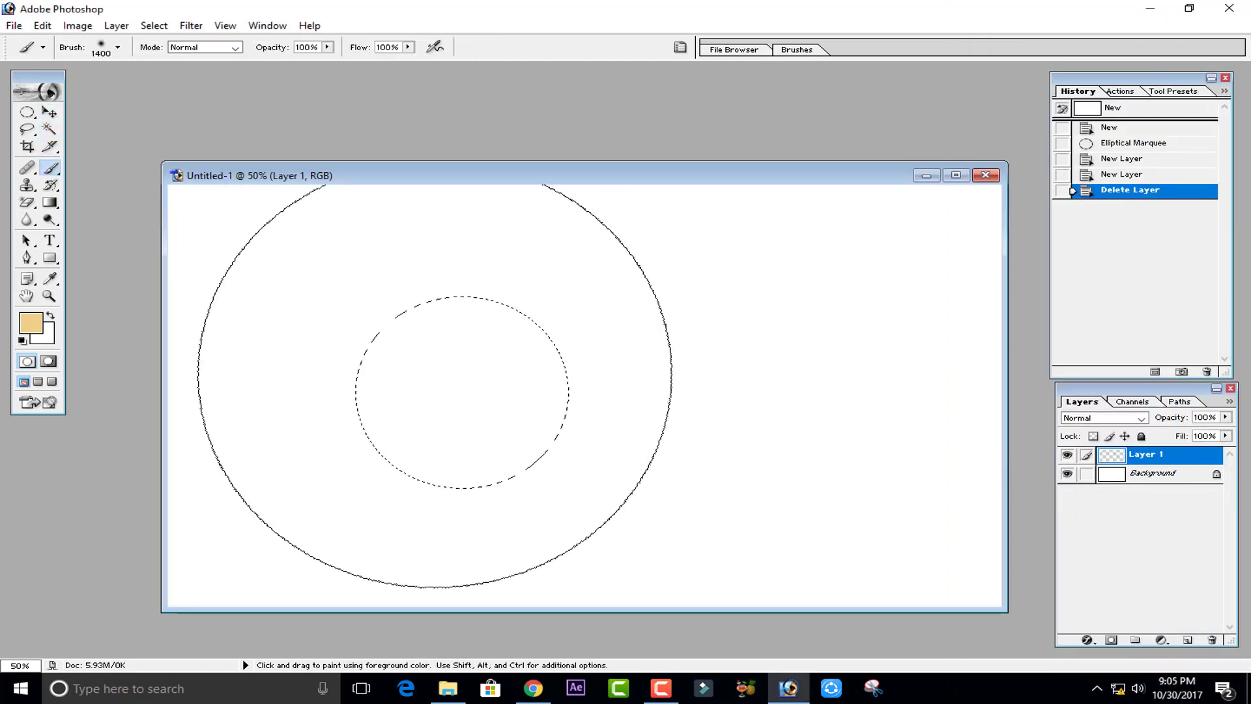
click(441, 382)
click(441, 382)
click(441, 382)
click(441, 382)
click(497, 448)
click(497, 448)
click(497, 448)
double_click(428, 435)
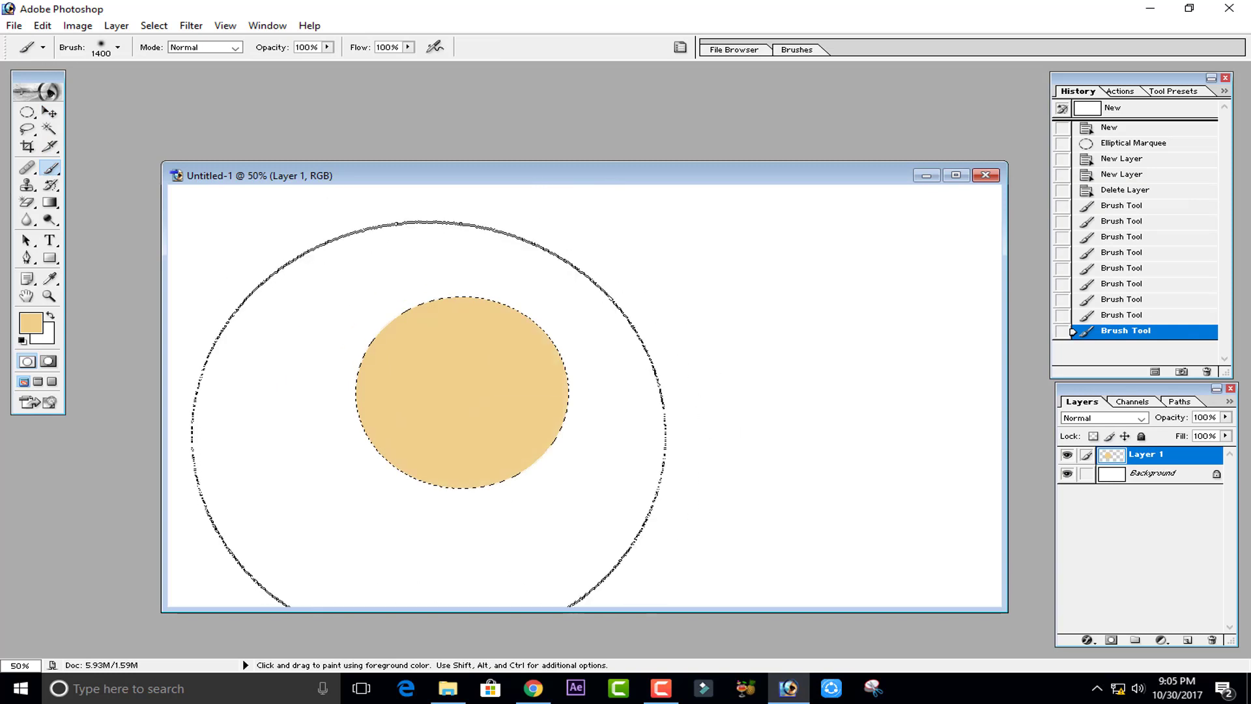
click(501, 406)
click(456, 403)
click(419, 409)
- Deselect and move the beige circle to the right, toward the canvas centre
click(50, 112)
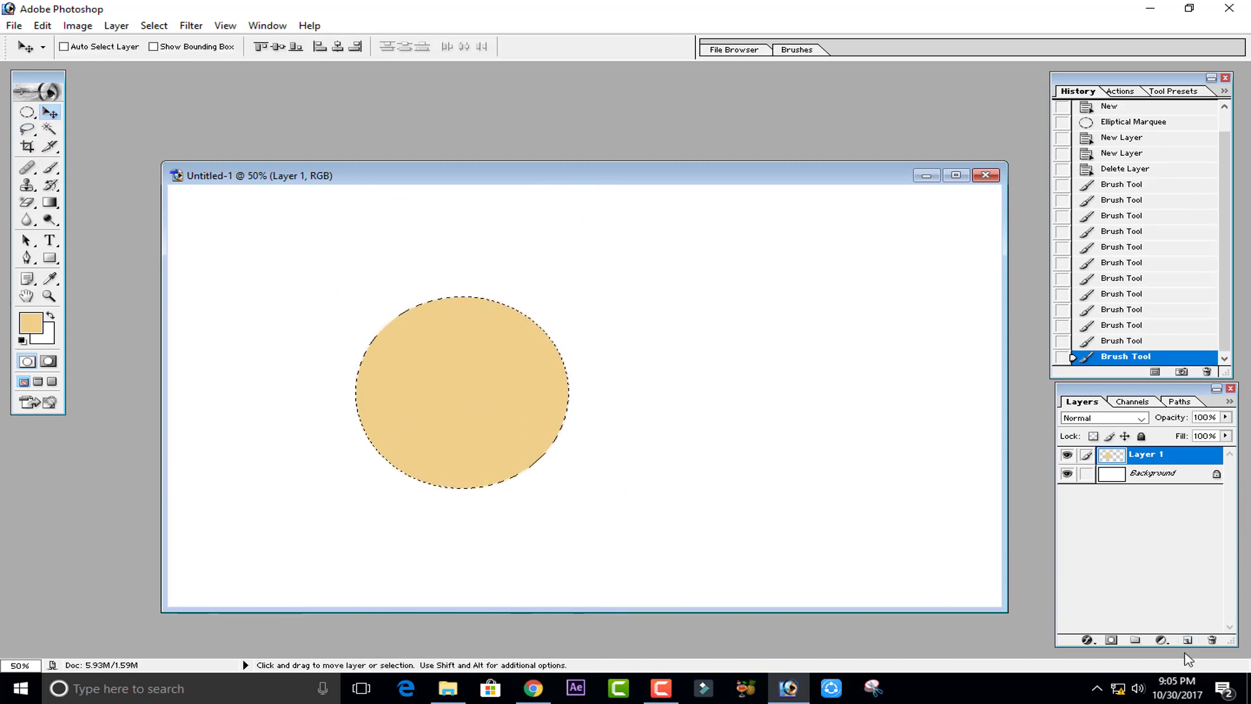
key(ctrl+d)
drag(468, 444, 575, 461)
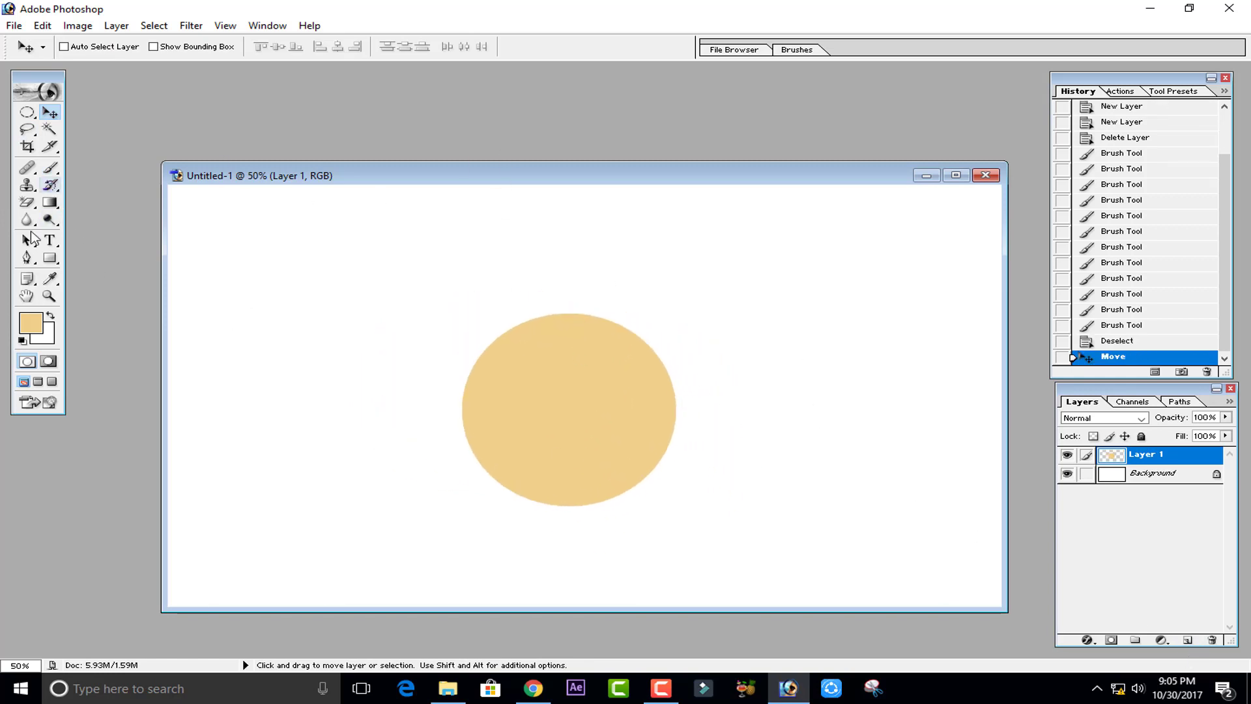
- Start a Pen path on a new layer, then step back through the history to undo it
click(26, 257)
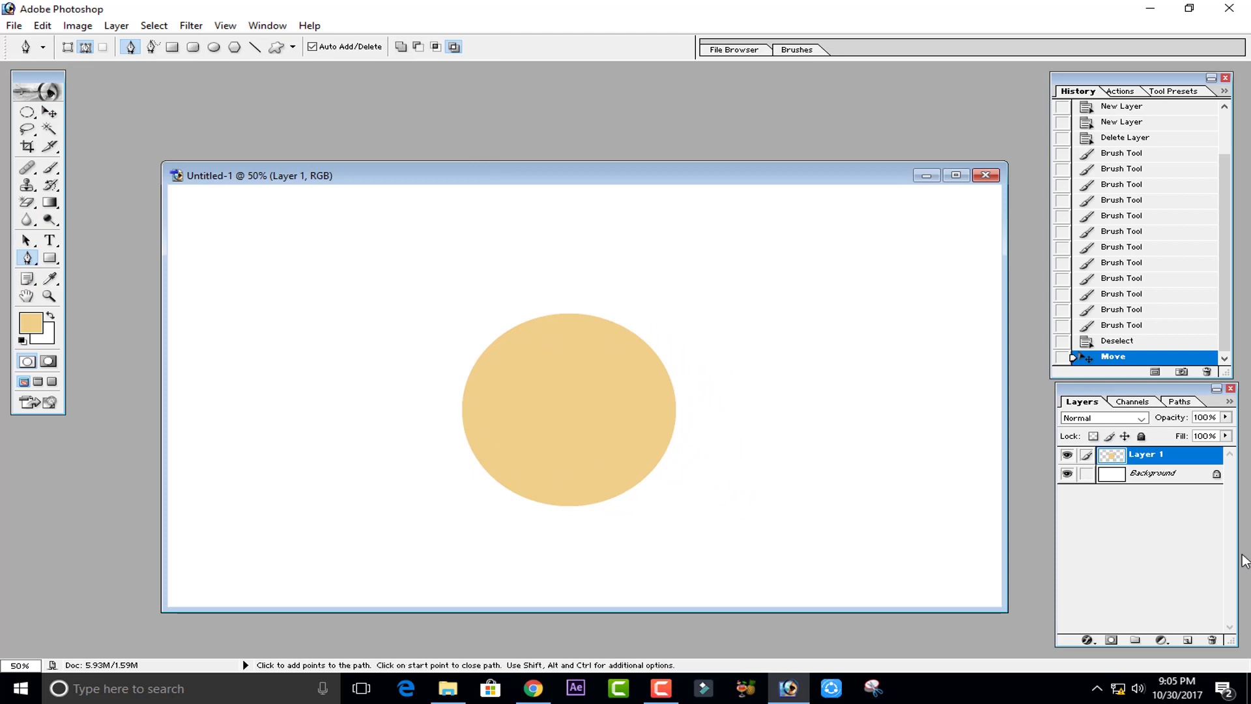
click(1187, 641)
click(493, 332)
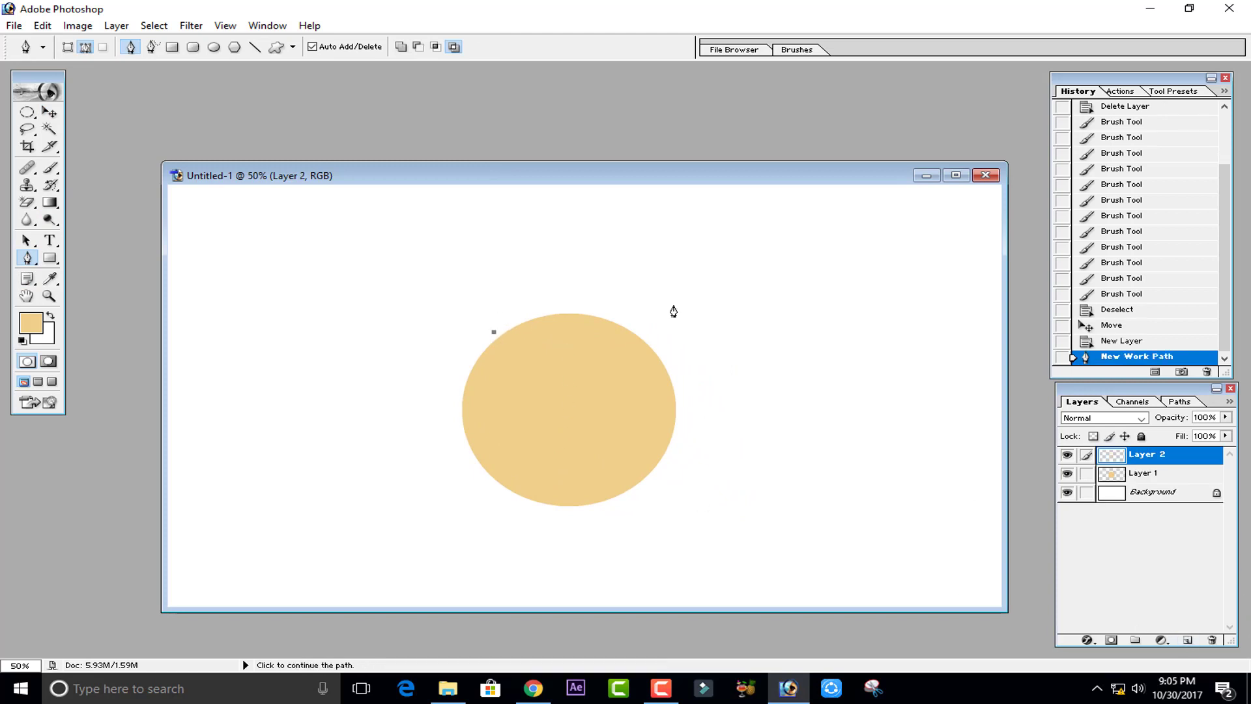
drag(638, 327, 679, 372)
drag(681, 372, 697, 360)
key(ctrl+z)
key(ctrl+z)
key(ctrl+z)
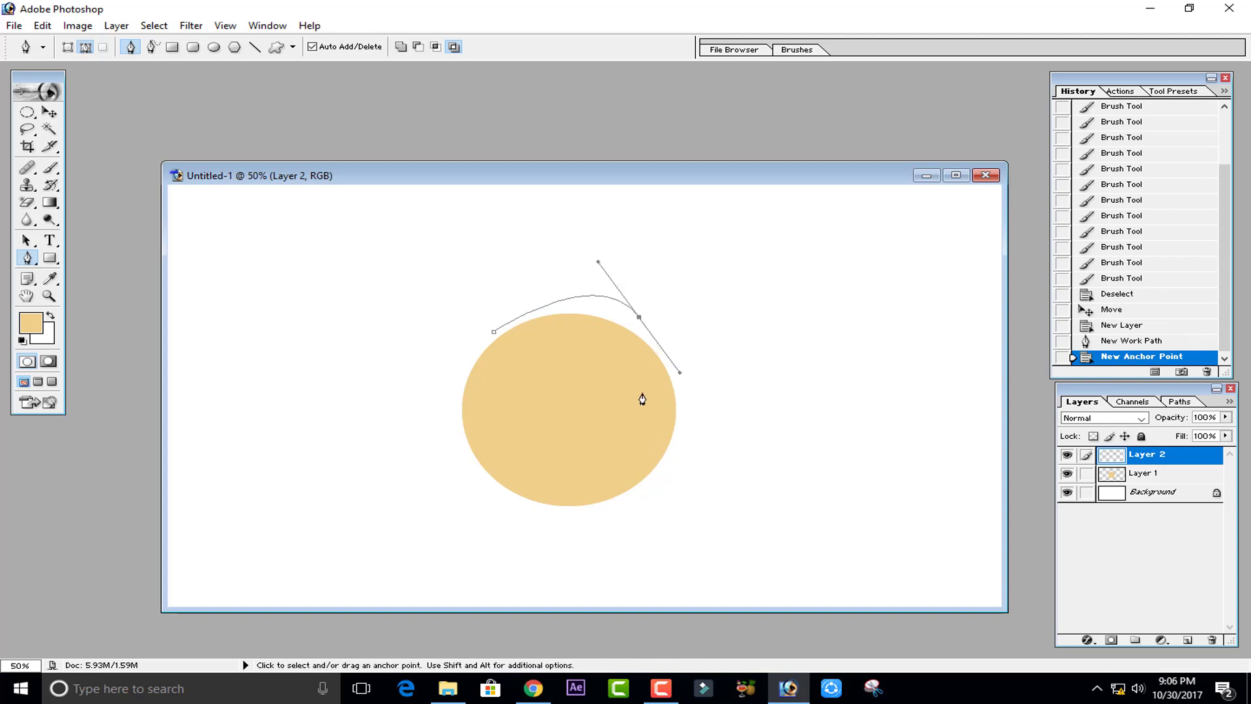
key(ctrl+alt+z)
key(ctrl+alt+z)
key(ctrl+alt+z)
- Draw a curved Pen path from above the circle's top-left, over its right side, to below its bottom
click(488, 335)
drag(626, 322, 685, 365)
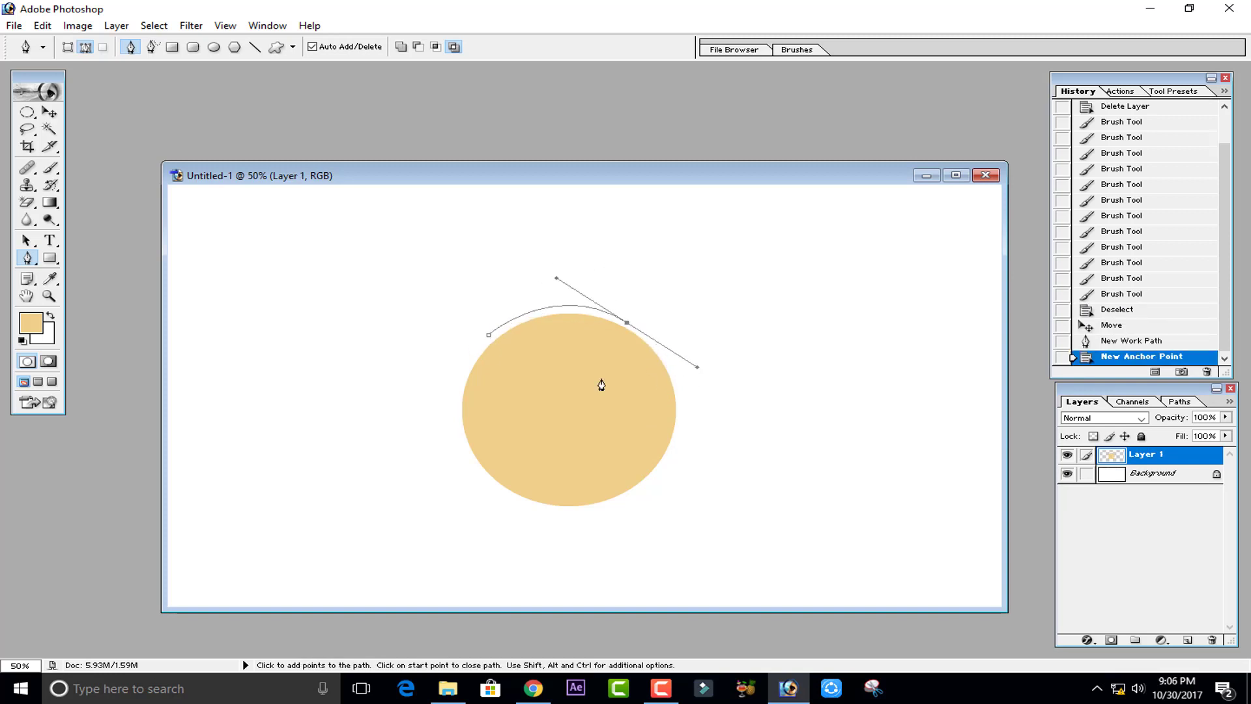
click(626, 322)
drag(550, 521, 422, 541)
click(549, 522)
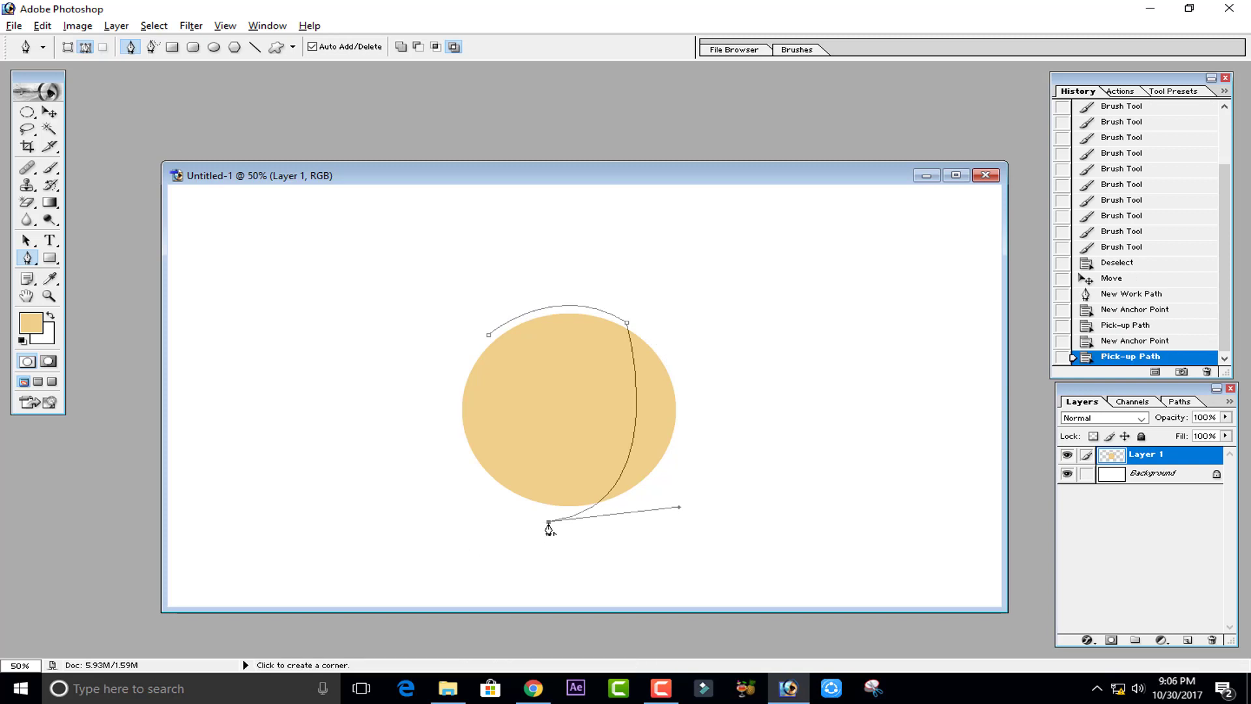
- Add an inner curve anchor and adjust the anchors and handles to shape a crescent path
click(490, 337)
key(ctrl+z)
drag(575, 318, 467, 191)
drag(576, 318, 547, 323)
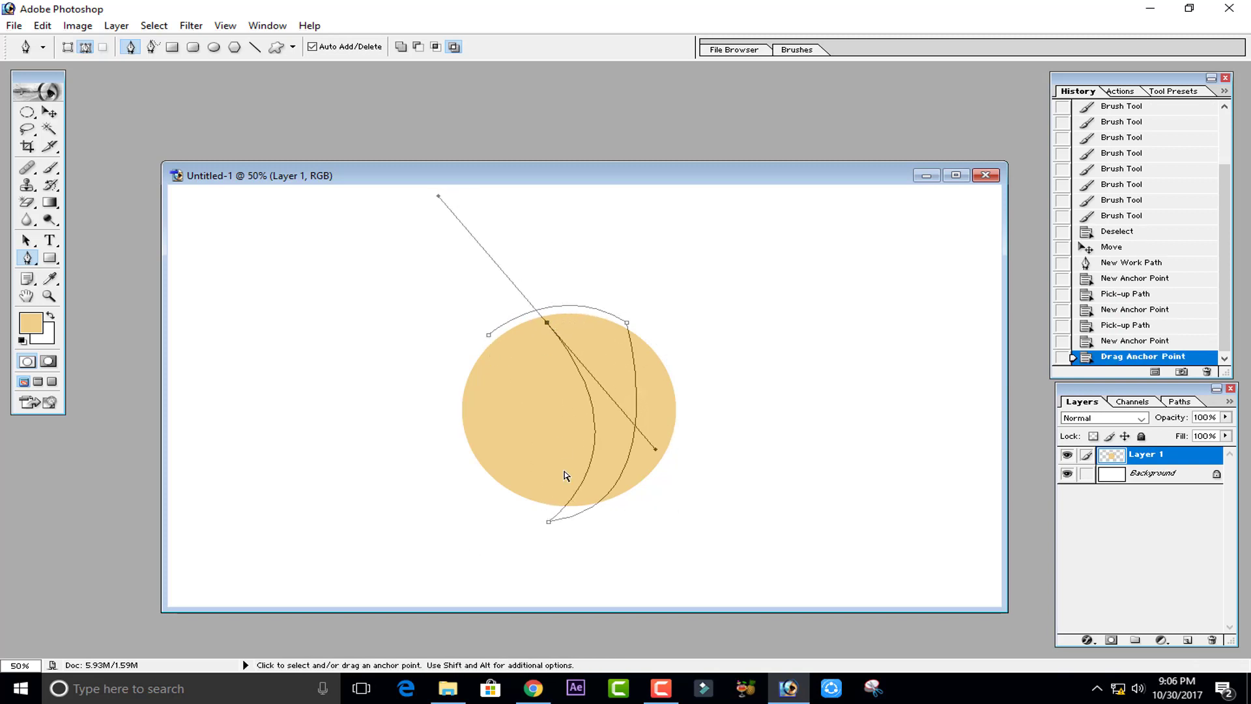
drag(548, 521, 518, 523)
mouse_move(651, 508)
mouse_down()
mouse_move(648, 553)
mouse_move(659, 517)
mouse_up()
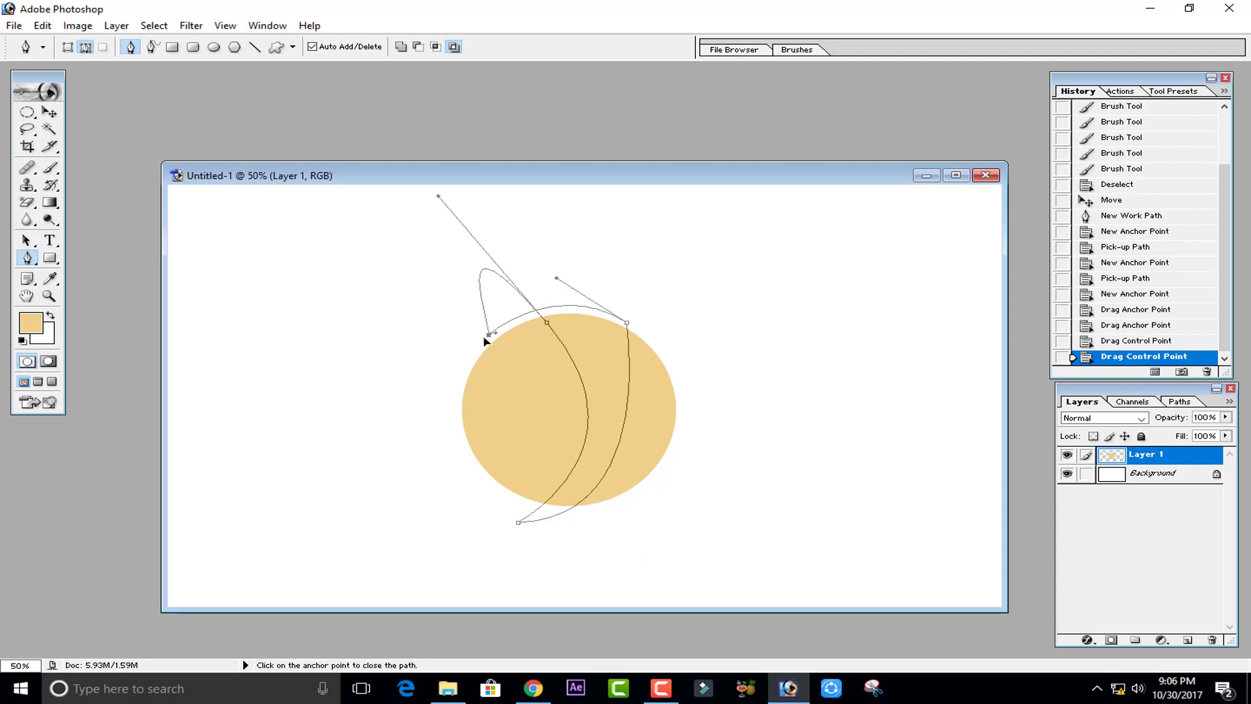
- Close the crescent path back at its starting anchor
click(546, 323)
click(546, 324)
click(545, 324)
key(super)
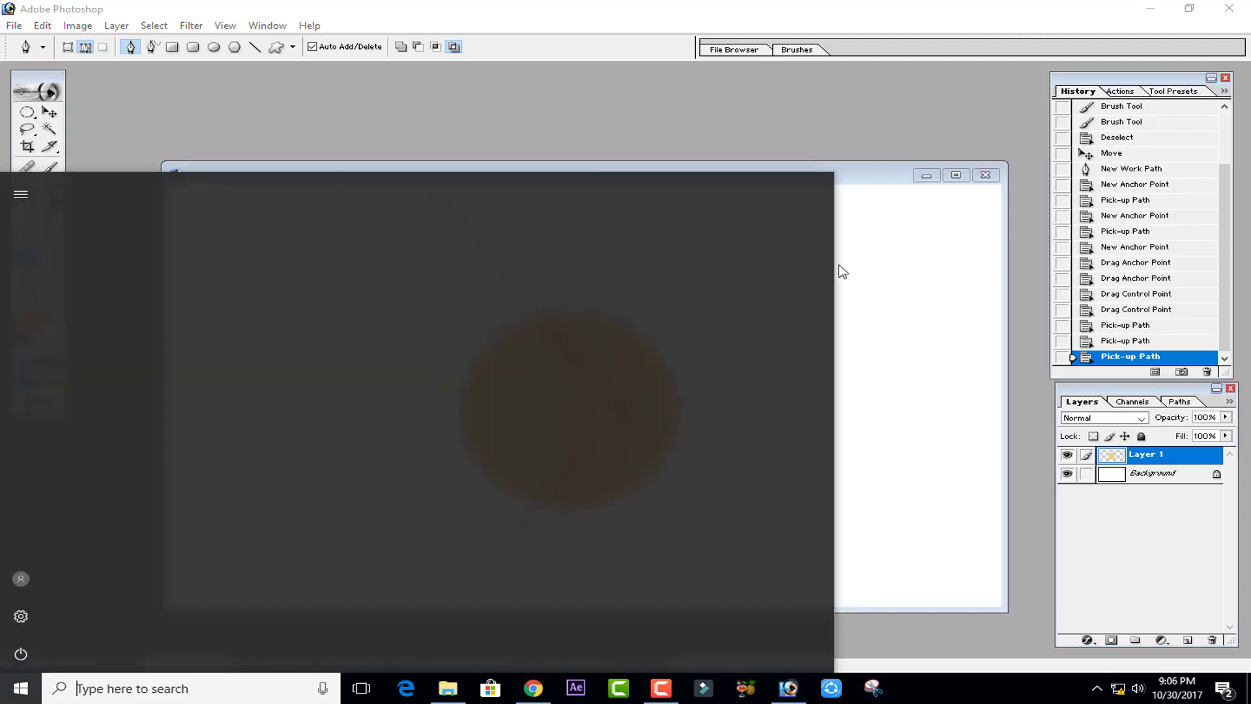
click(865, 179)
alt+click(547, 324)
drag(489, 335, 456, 360)
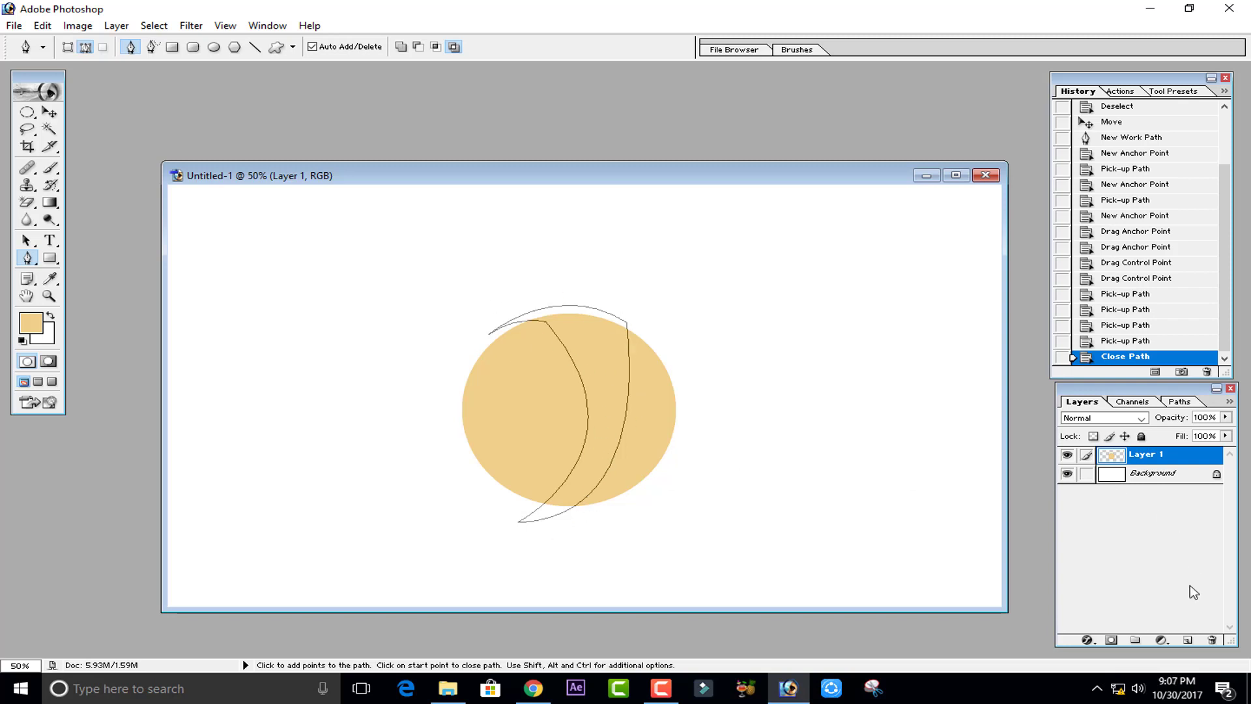
- Convert the closed crescent path into a selection
right_click(570, 344)
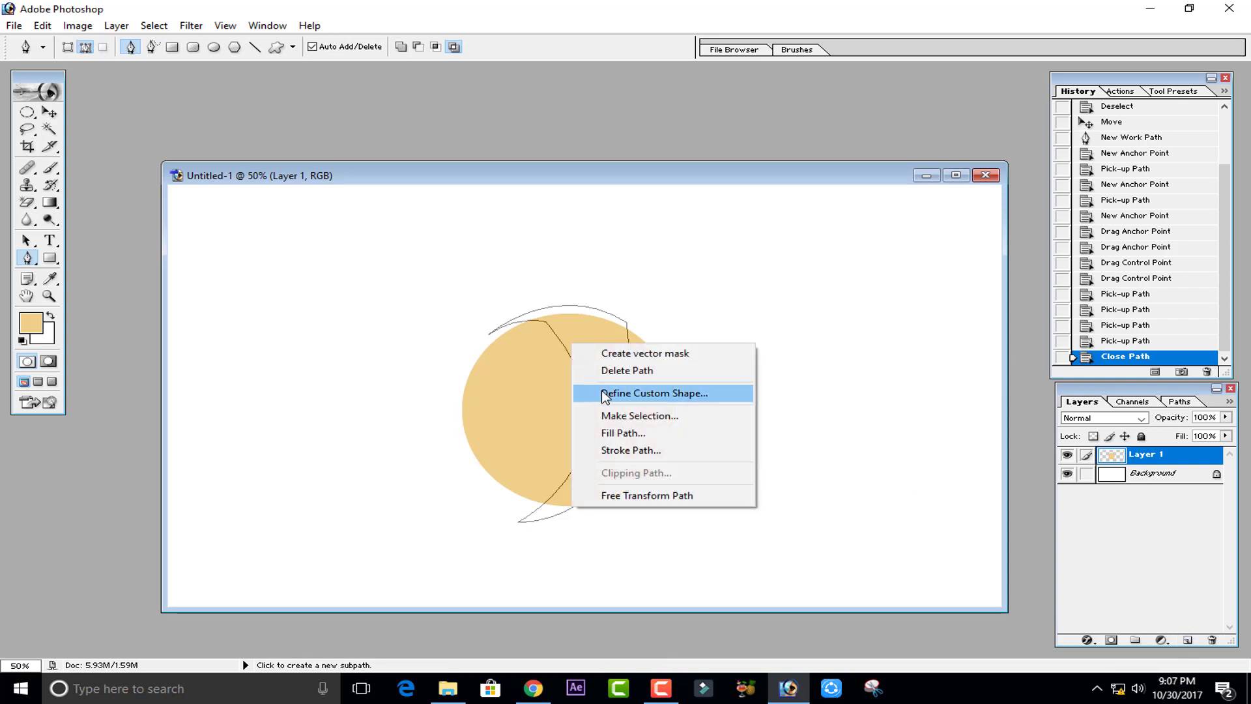
click(603, 417)
click(692, 286)
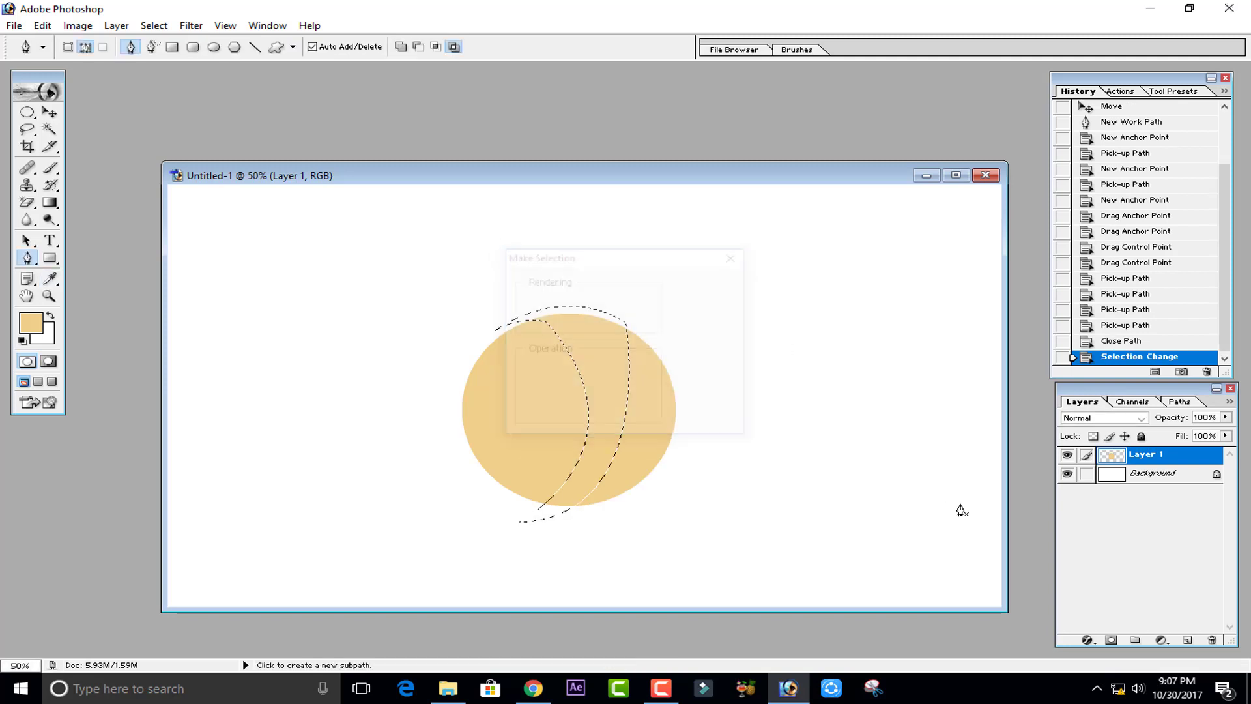
- Add a new layer and open the reference image i_alphabet_logo_designs.png from the Desktop
click(1186, 639)
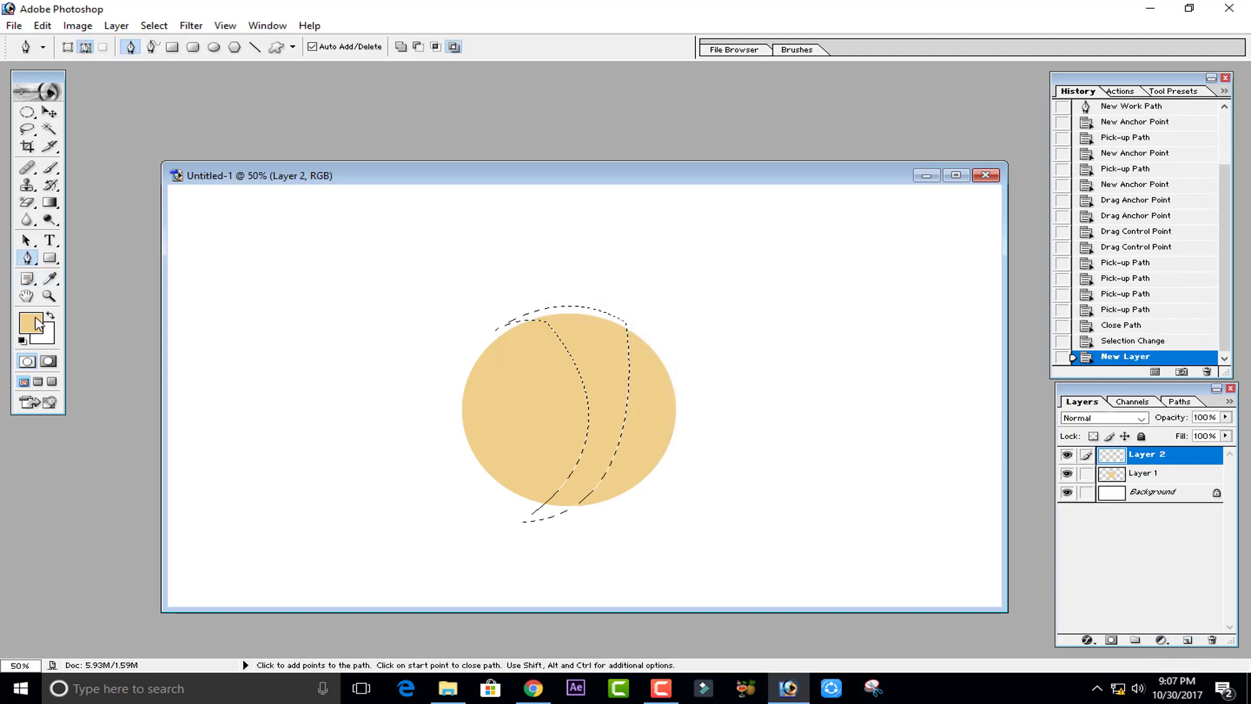
double_click(376, 123)
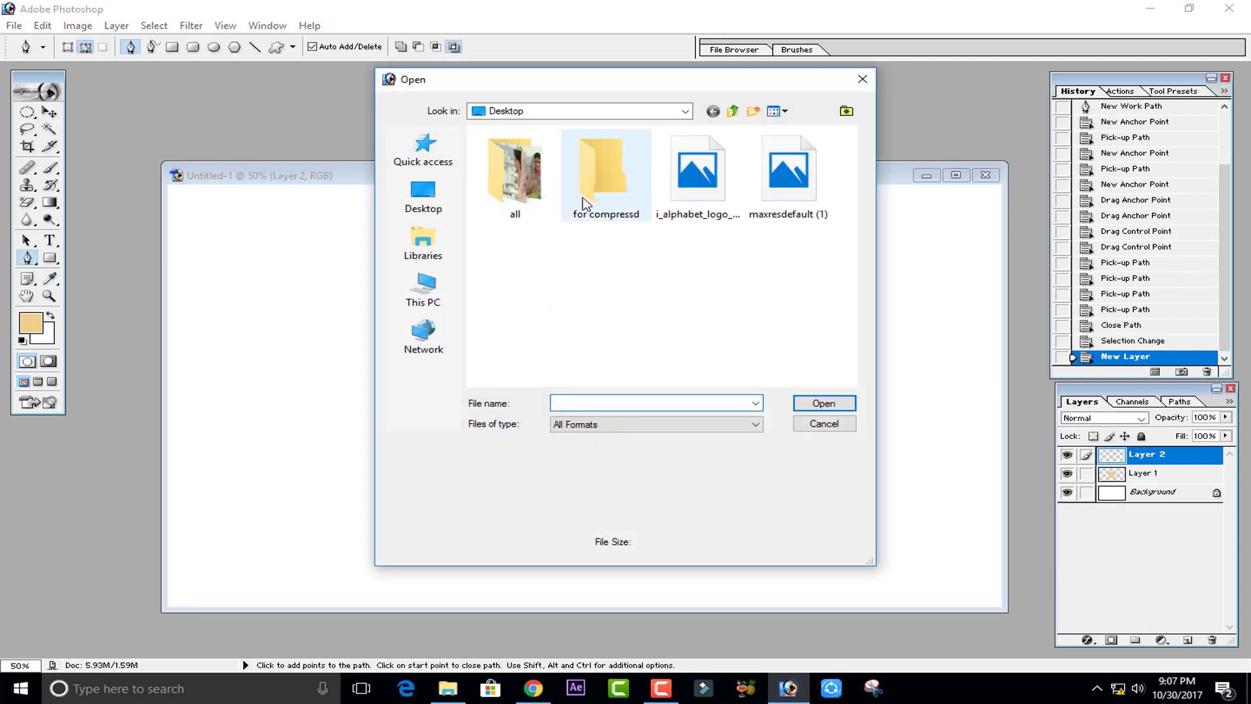
double_click(655, 174)
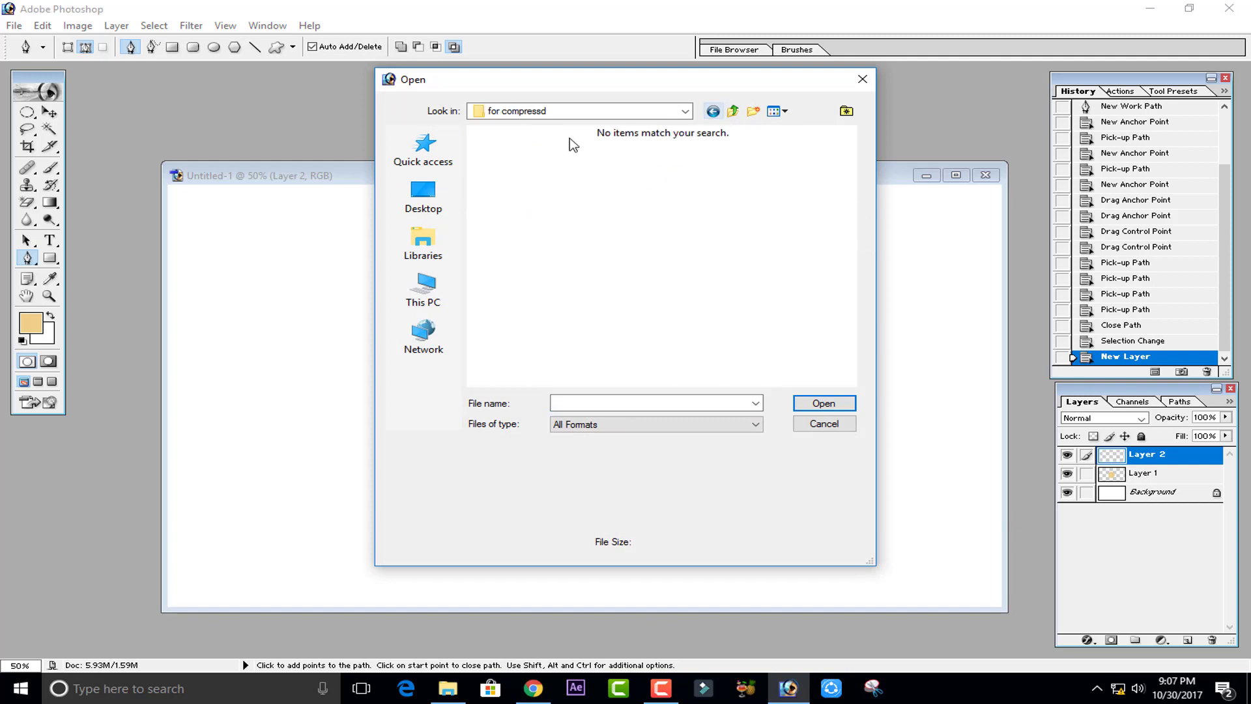
click(713, 111)
double_click(686, 172)
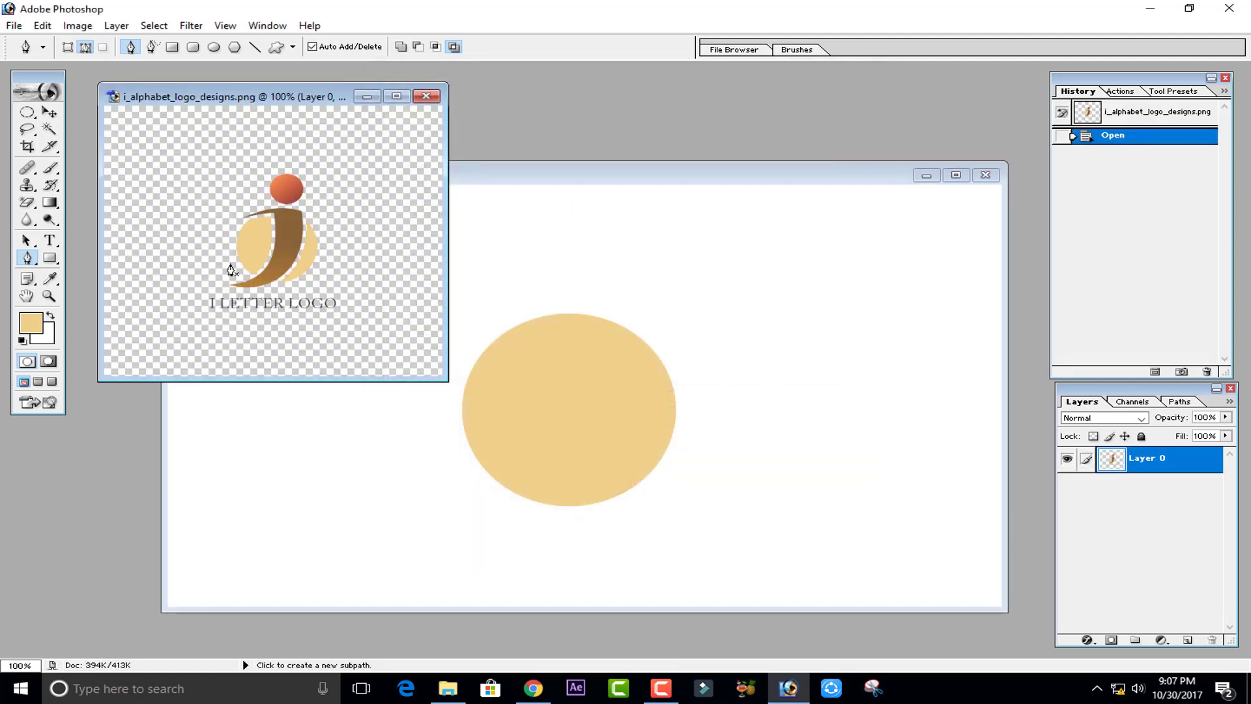
- Sample the letter's brown from the reference image as the foreground colour
click(231, 271)
click(51, 316)
click(38, 324)
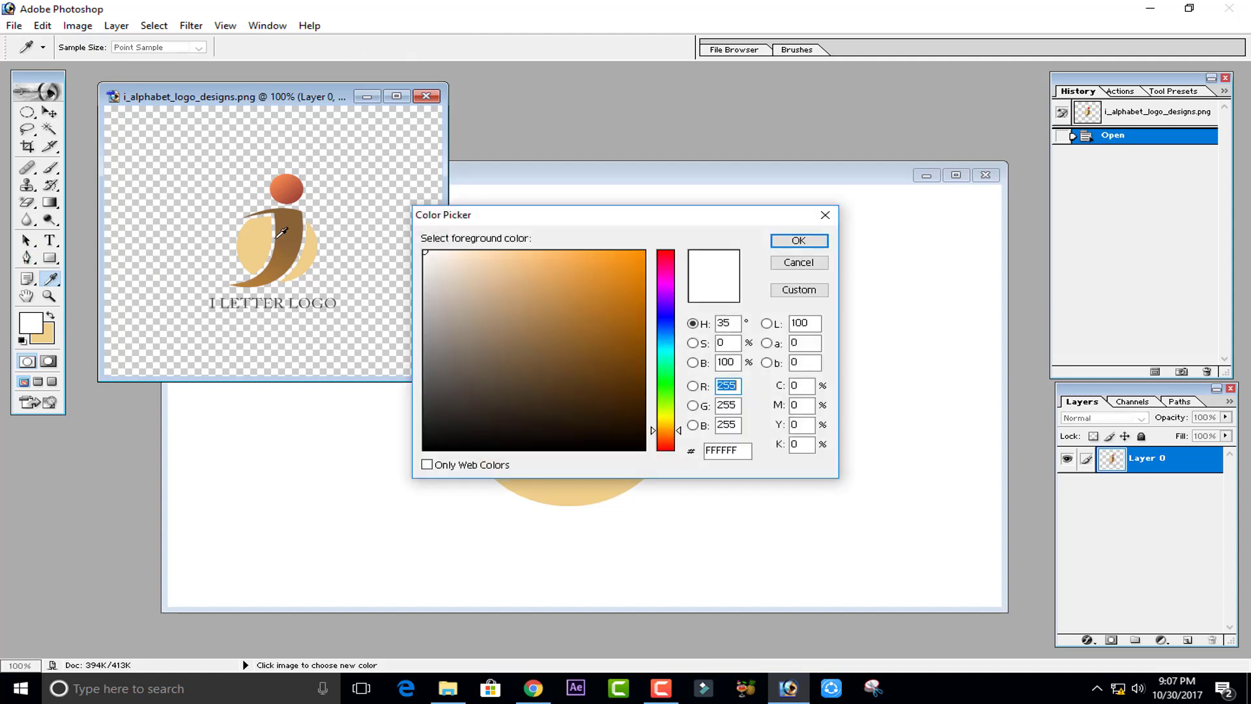
click(286, 232)
click(797, 242)
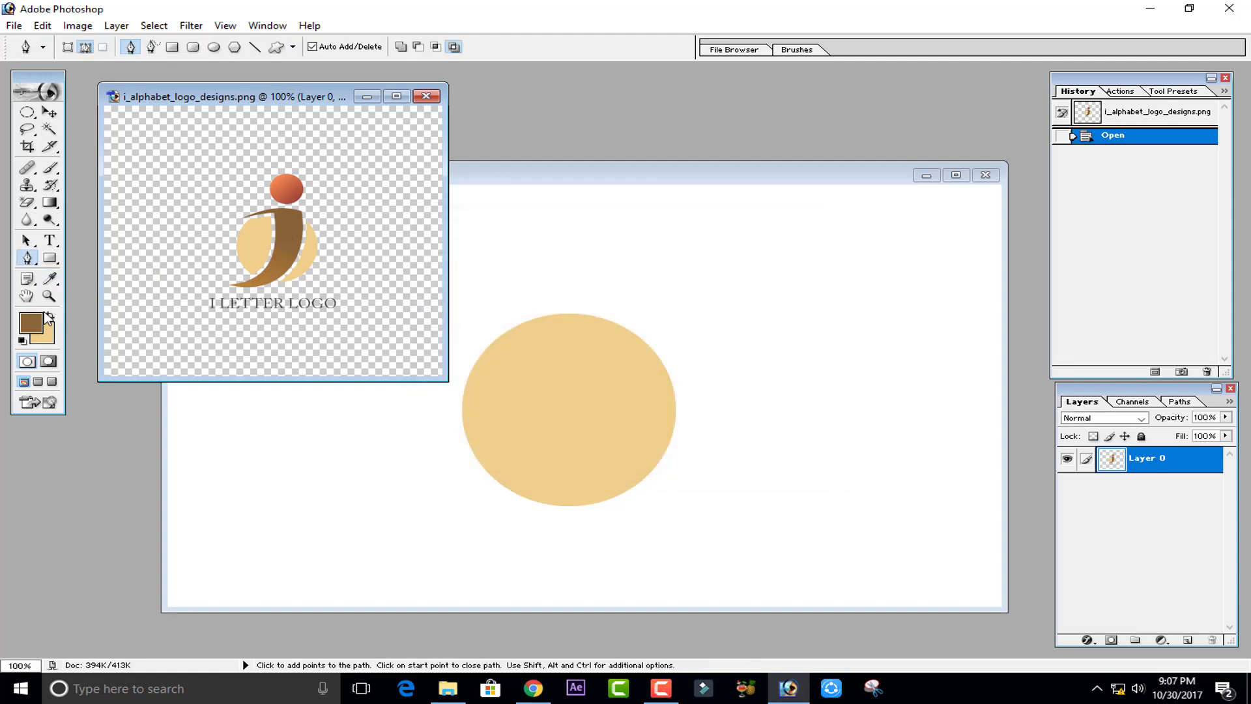
- Sample the ball's orange-red from the reference as a second colour, keeping the brown, and close the reference image
click(51, 316)
click(38, 324)
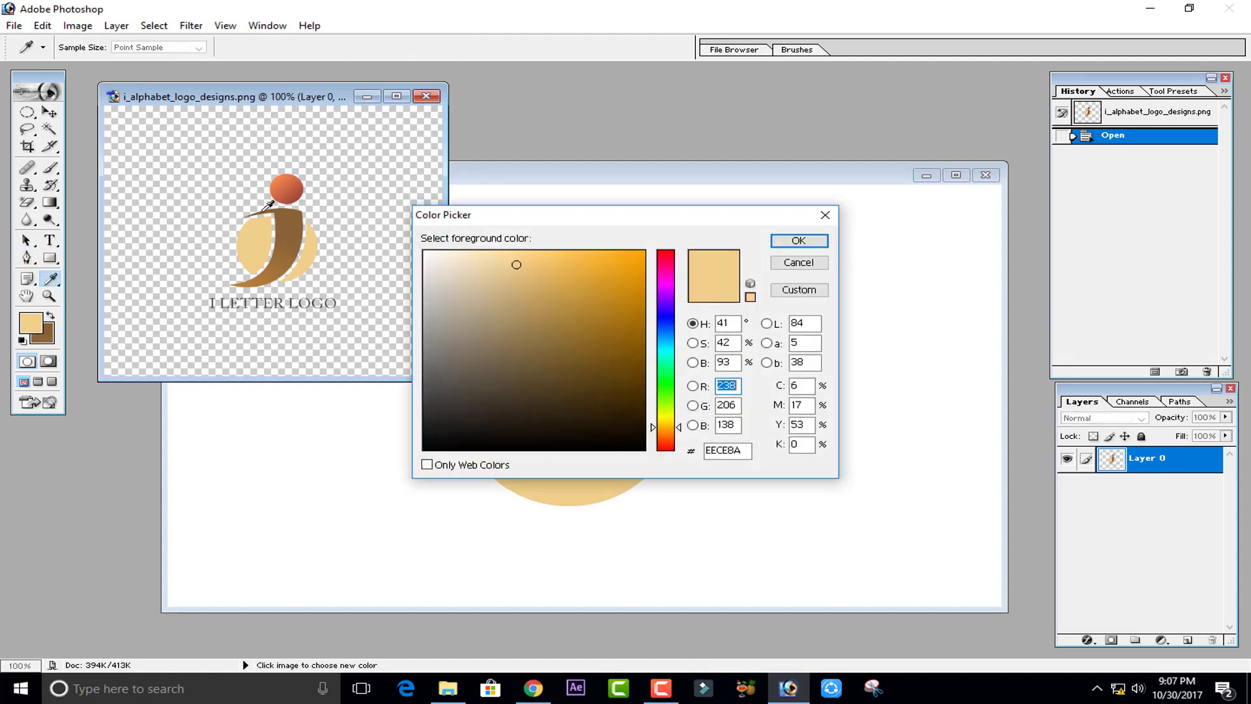
click(282, 183)
click(798, 241)
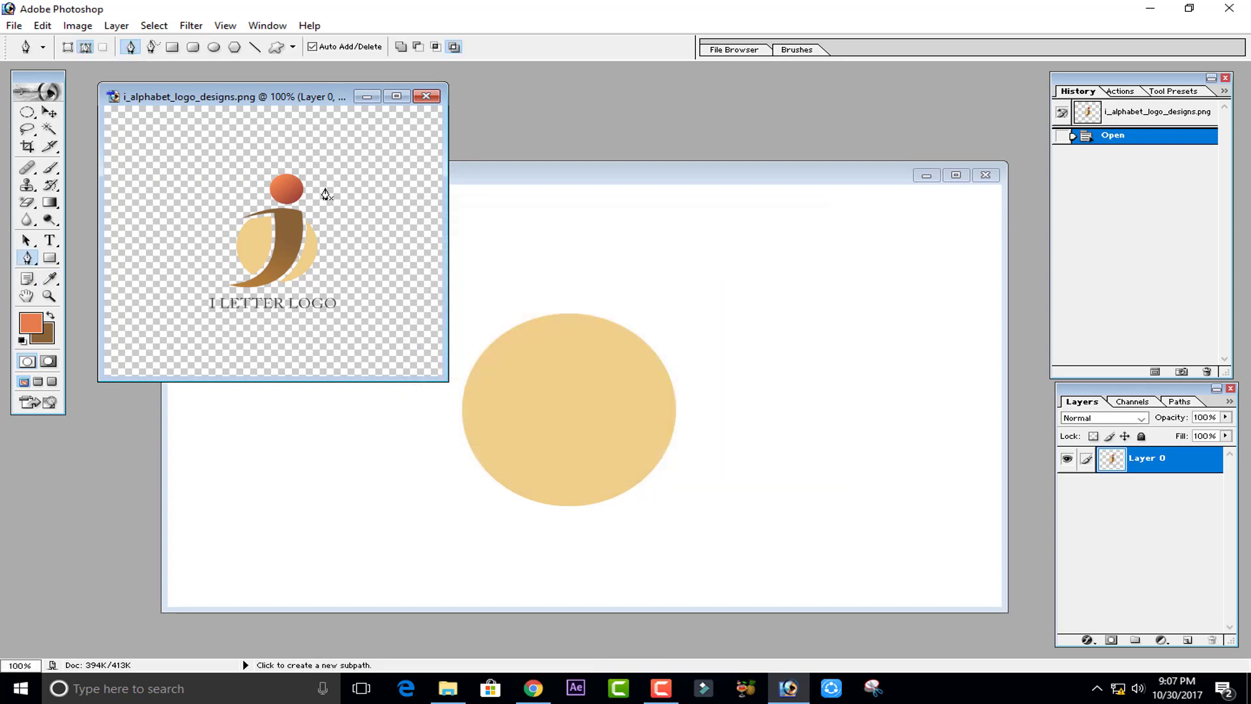
click(426, 96)
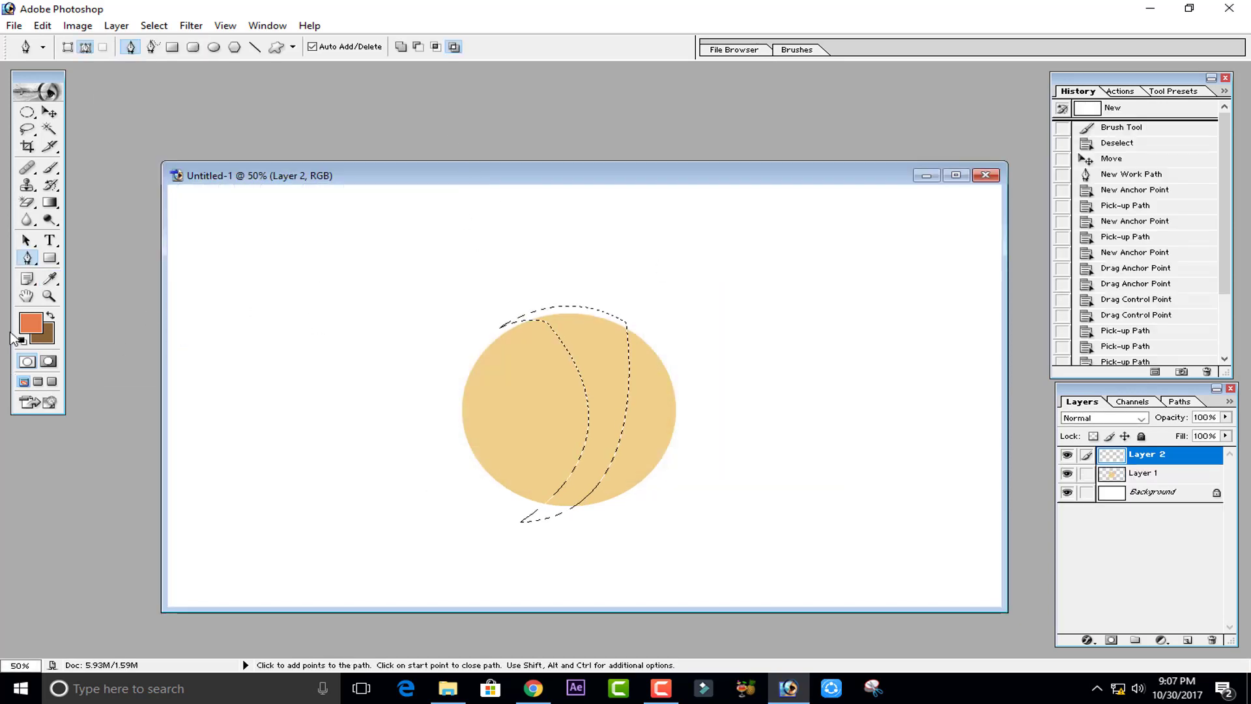
- Paint the crescent selection brown on the new layer with a large brush, then deselect
click(50, 315)
click(50, 169)
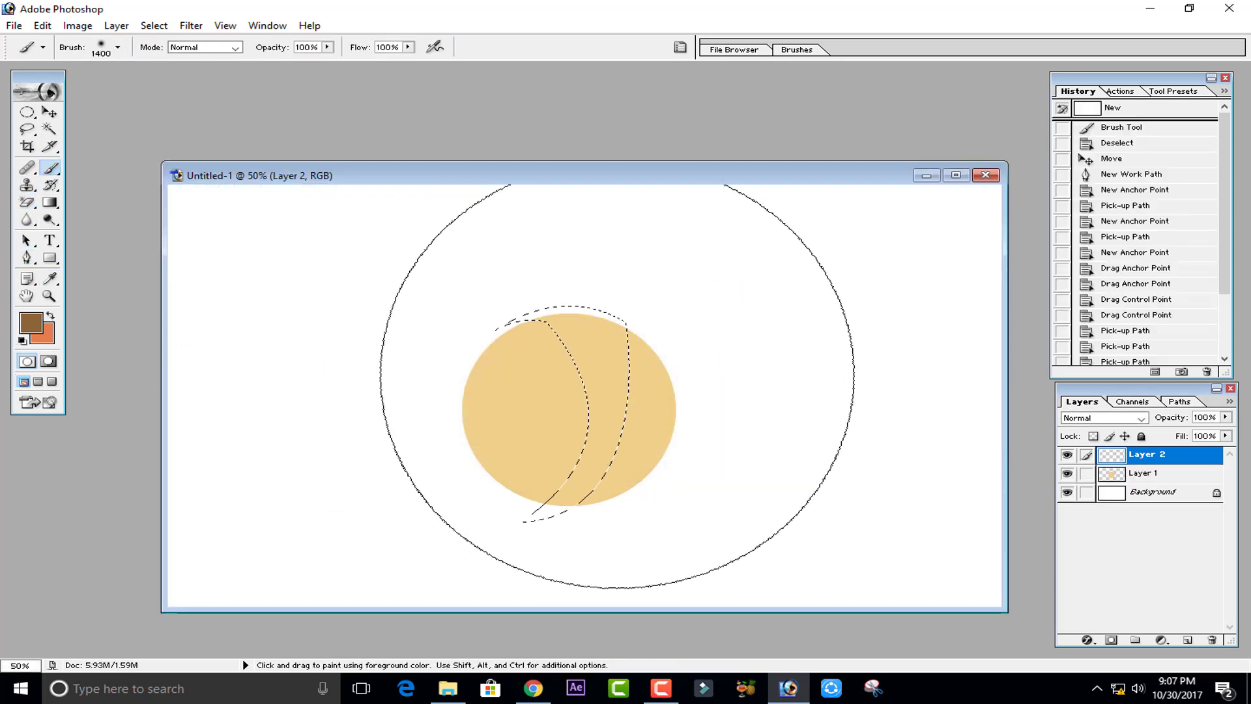
key([)
key([)
key([)
key([)
key([)
key([)
key([)
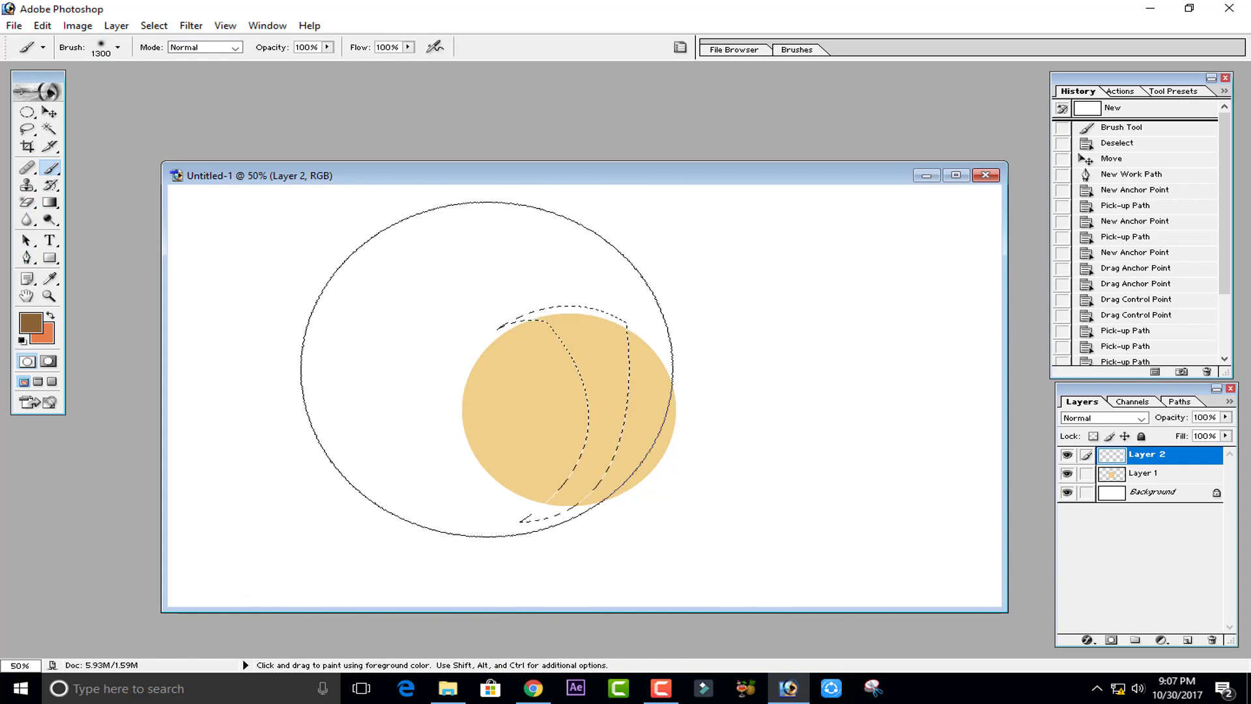
mouse_move(500, 338)
mouse_down()
mouse_move(578, 318)
mouse_move(519, 528)
mouse_move(475, 251)
mouse_move(497, 516)
mouse_up()
key(ctrl+d)
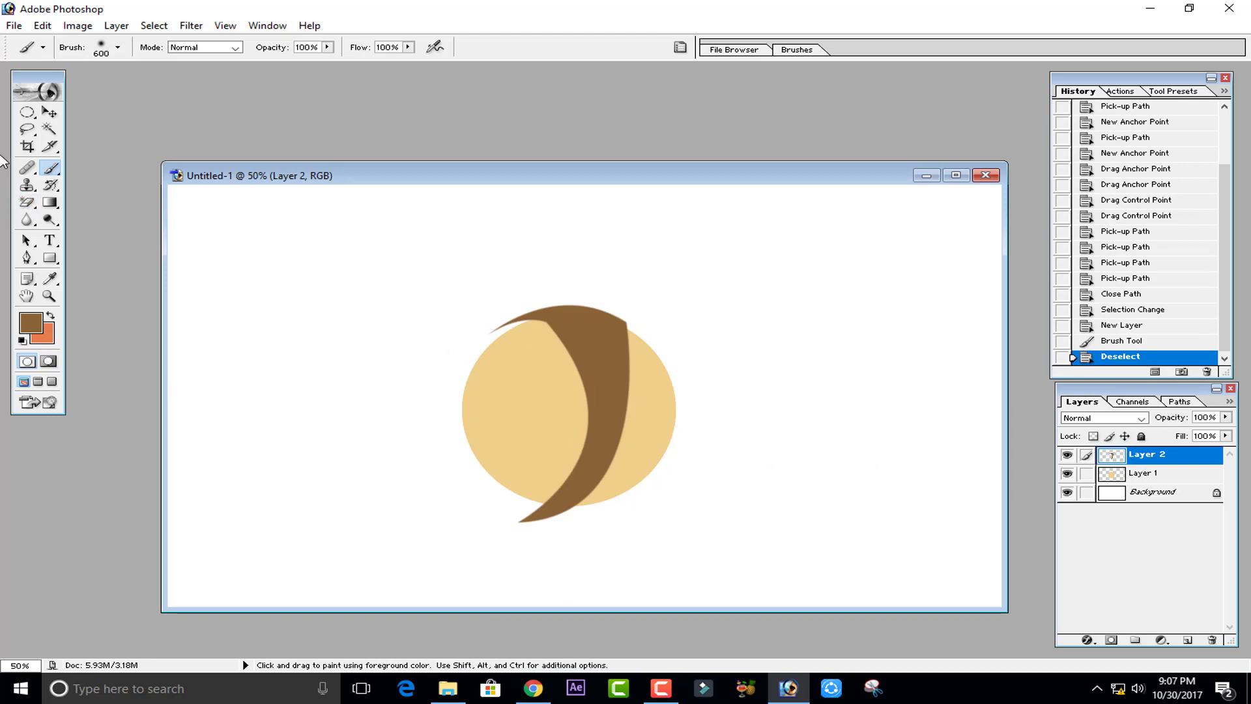
- Nudge the crescent up and reshape it with Free Transform, widening and skewing its corners over the circle
click(48, 114)
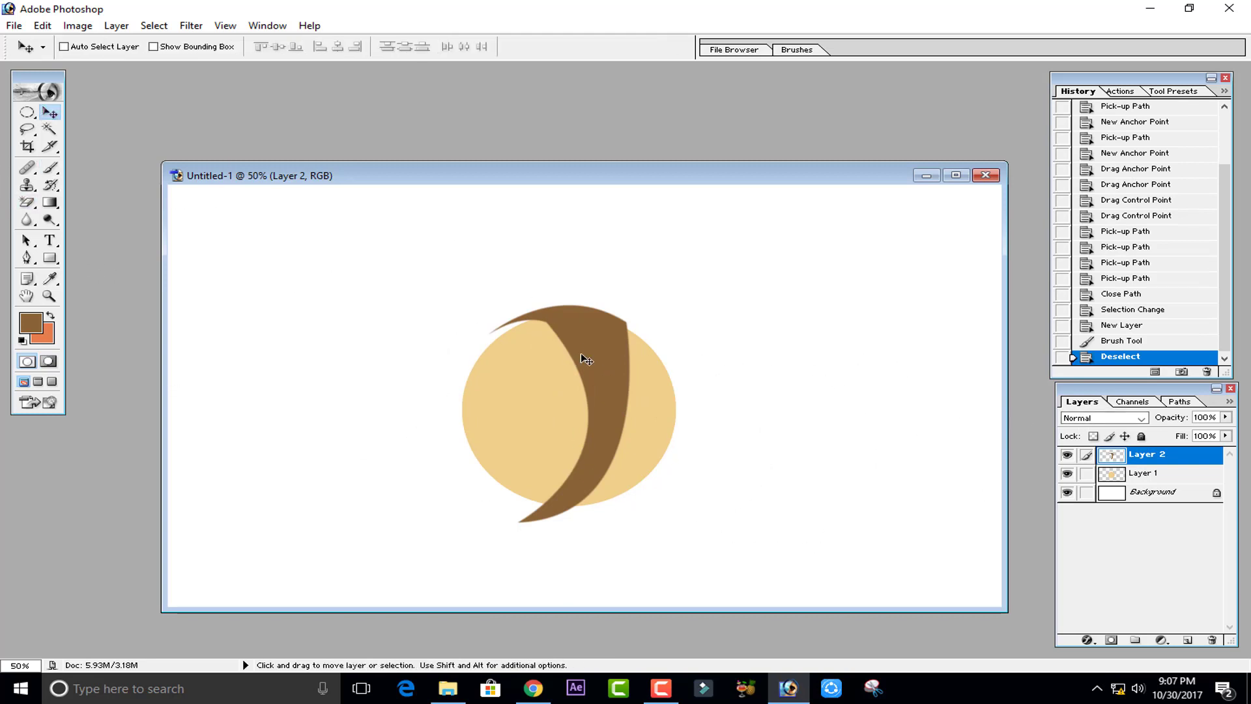
mouse_move(587, 359)
mouse_down()
mouse_move(550, 279)
mouse_move(366, 316)
mouse_move(615, 371)
mouse_move(673, 299)
mouse_move(632, 296)
mouse_move(584, 344)
mouse_up()
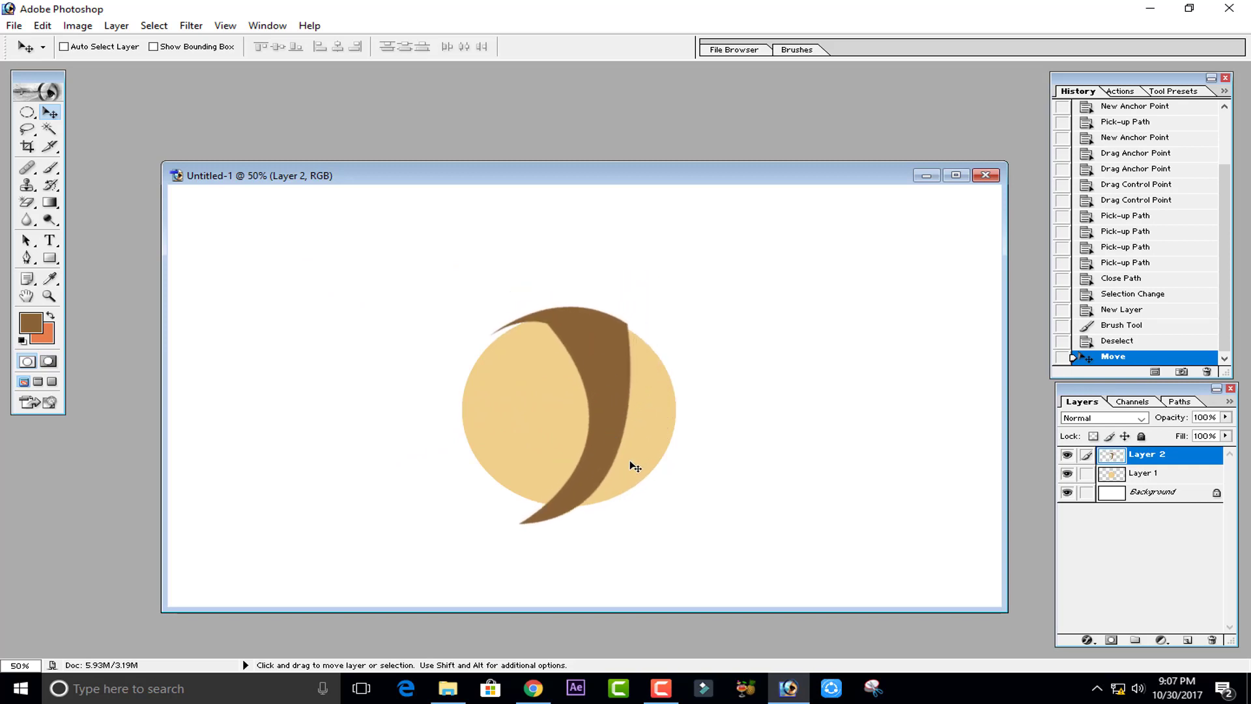
key(ctrl+t)
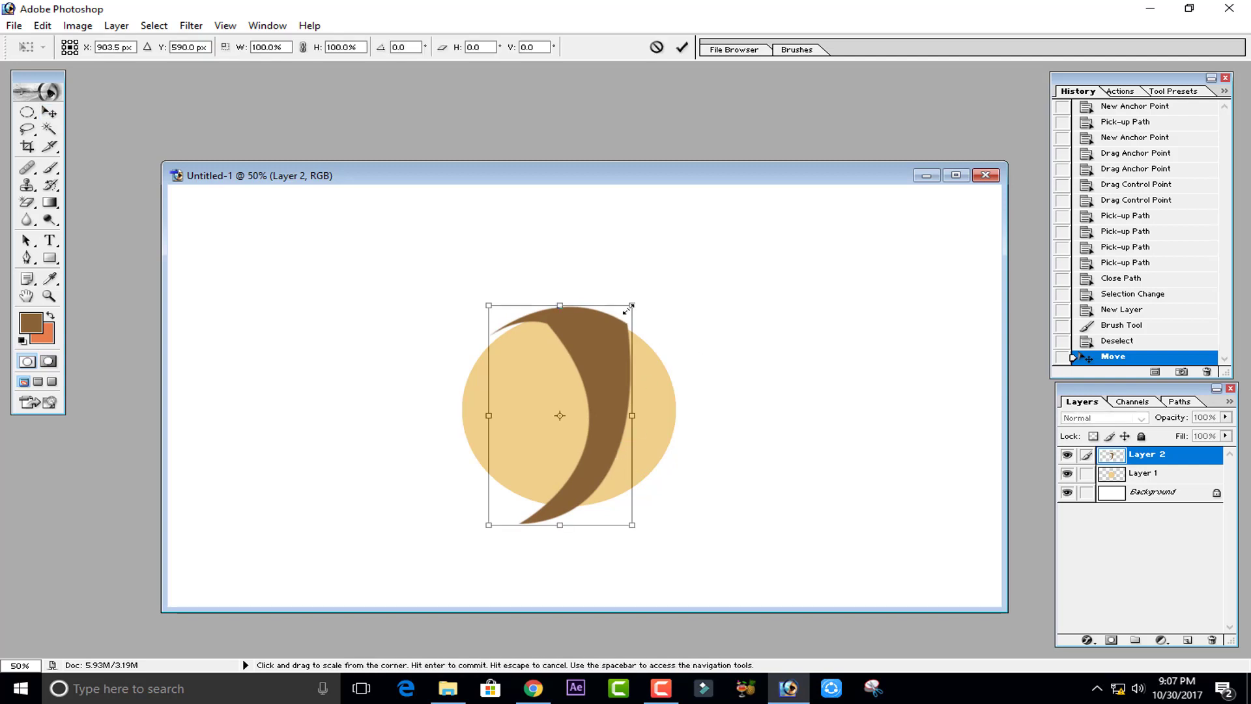
drag(633, 305, 657, 299)
drag(490, 305, 474, 302)
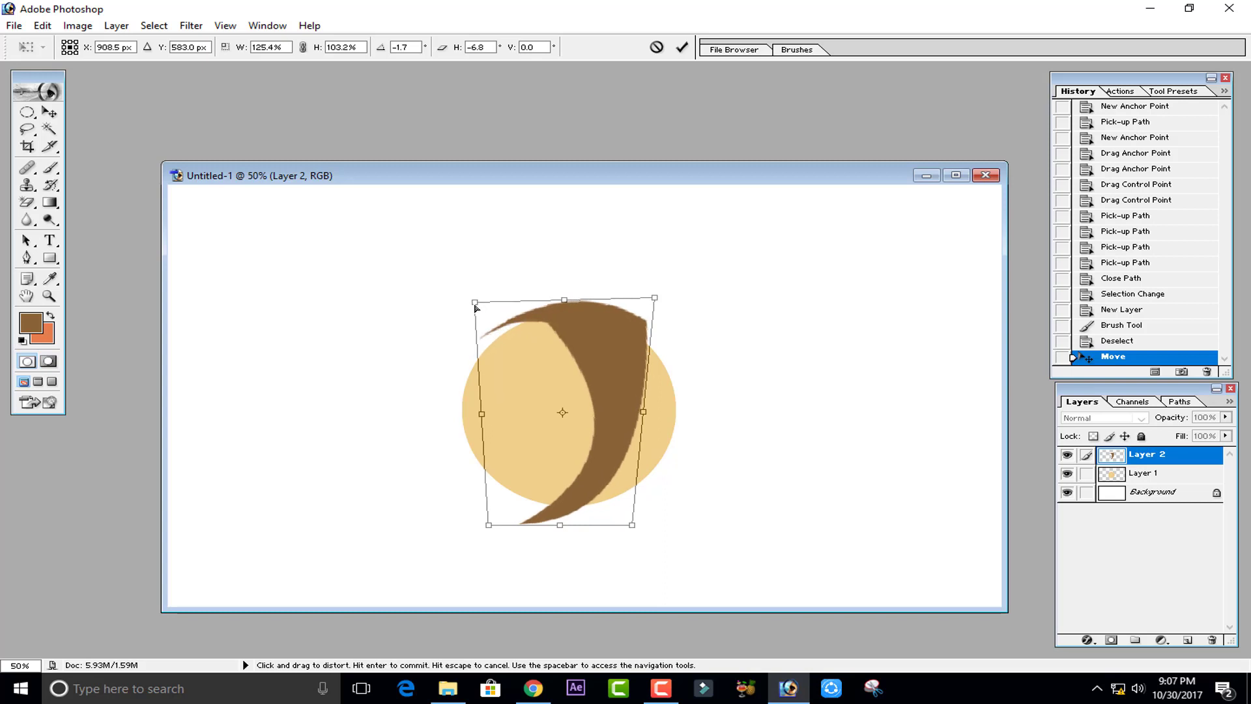
drag(488, 524, 453, 514)
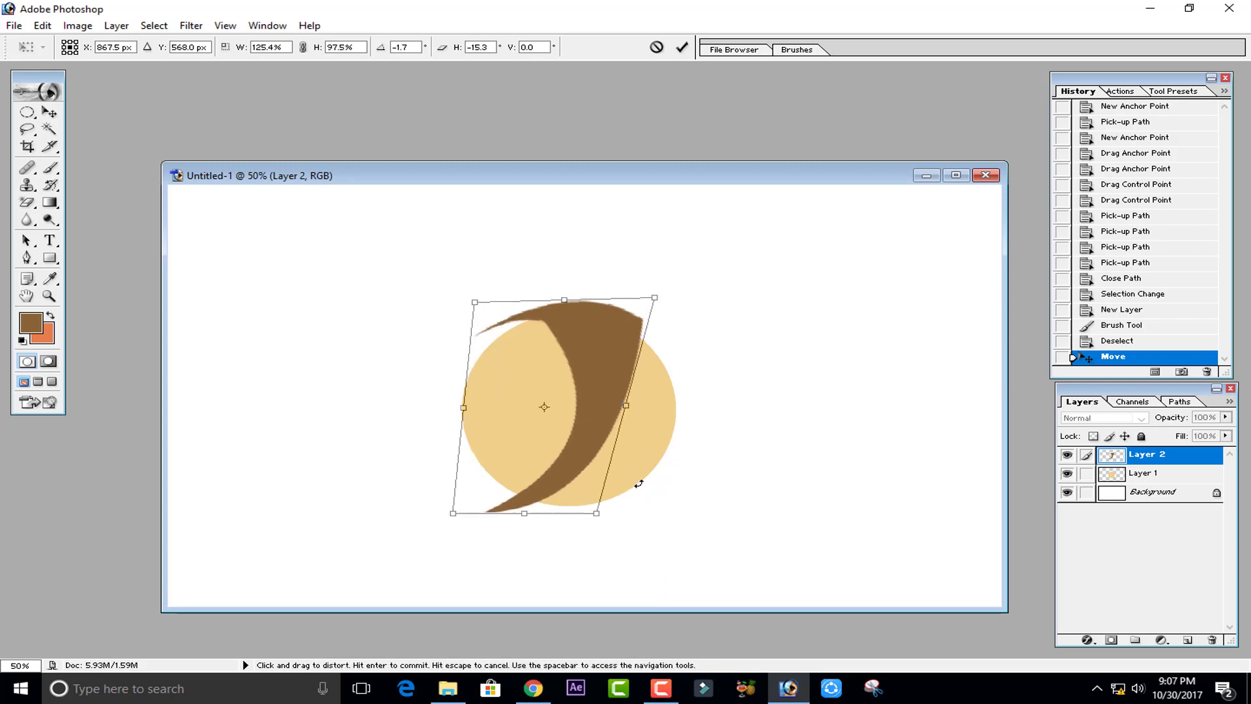
drag(628, 411, 637, 420)
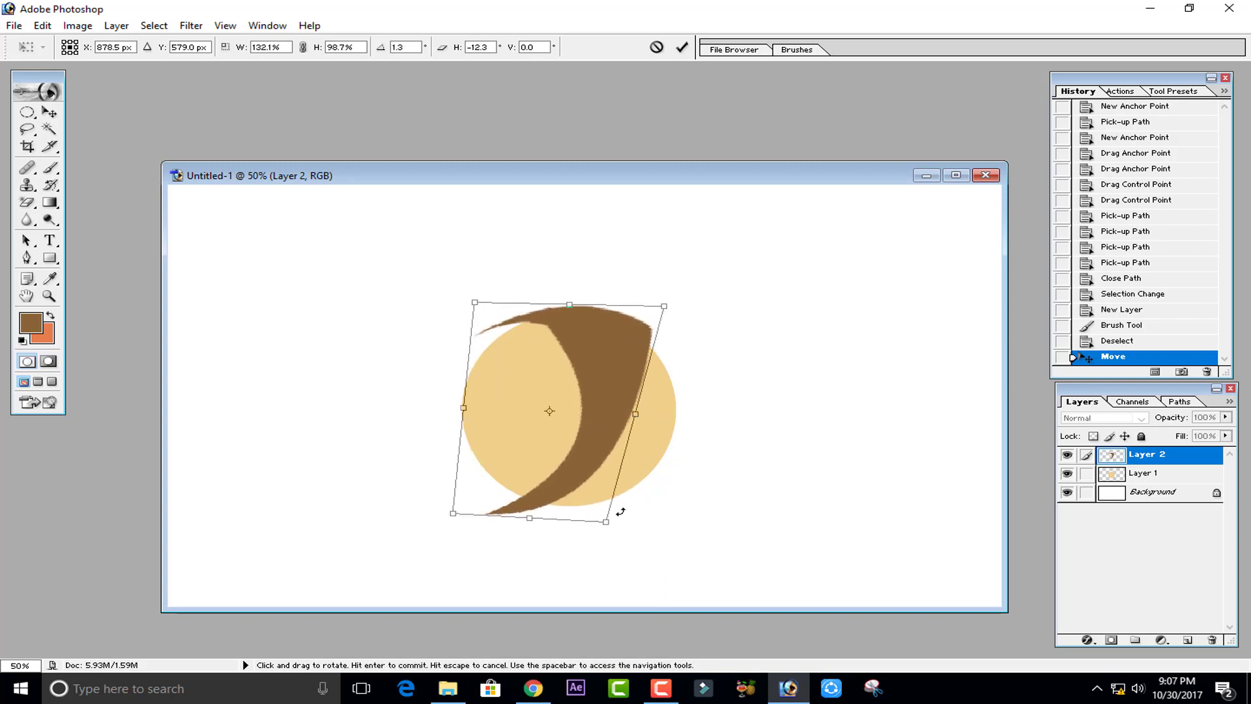
drag(607, 524, 617, 533)
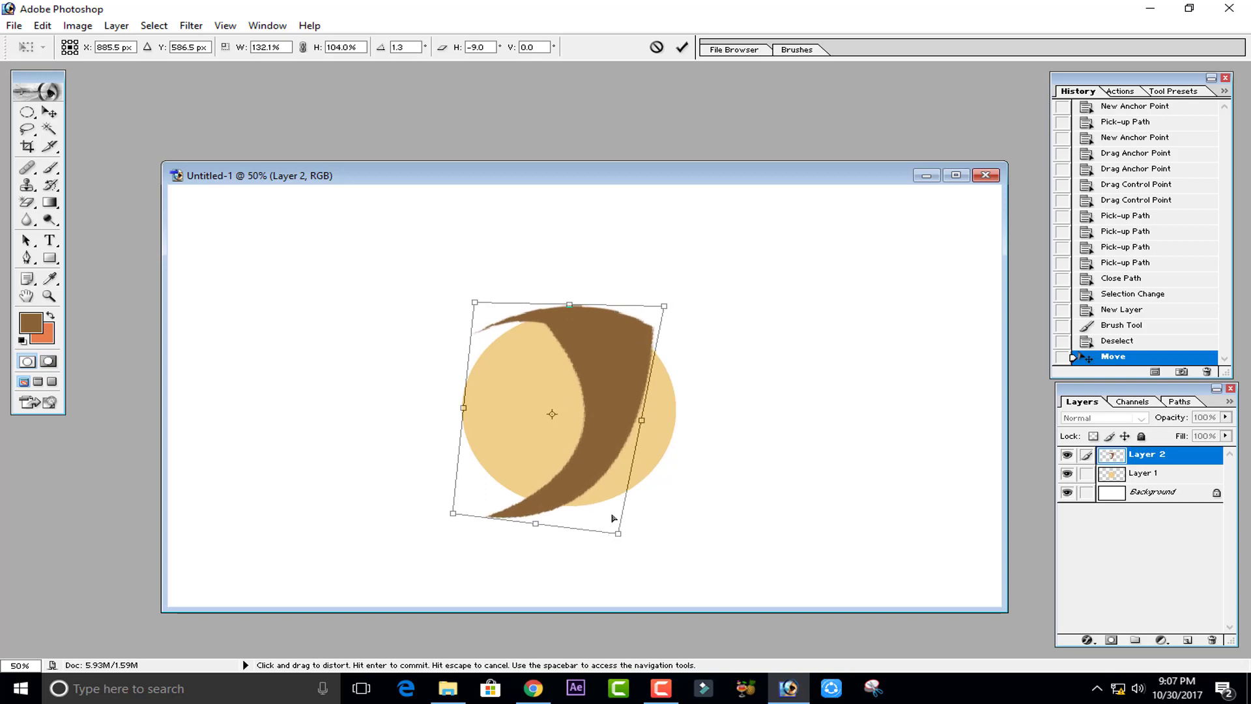
drag(615, 413, 609, 411)
drag(468, 301, 489, 301)
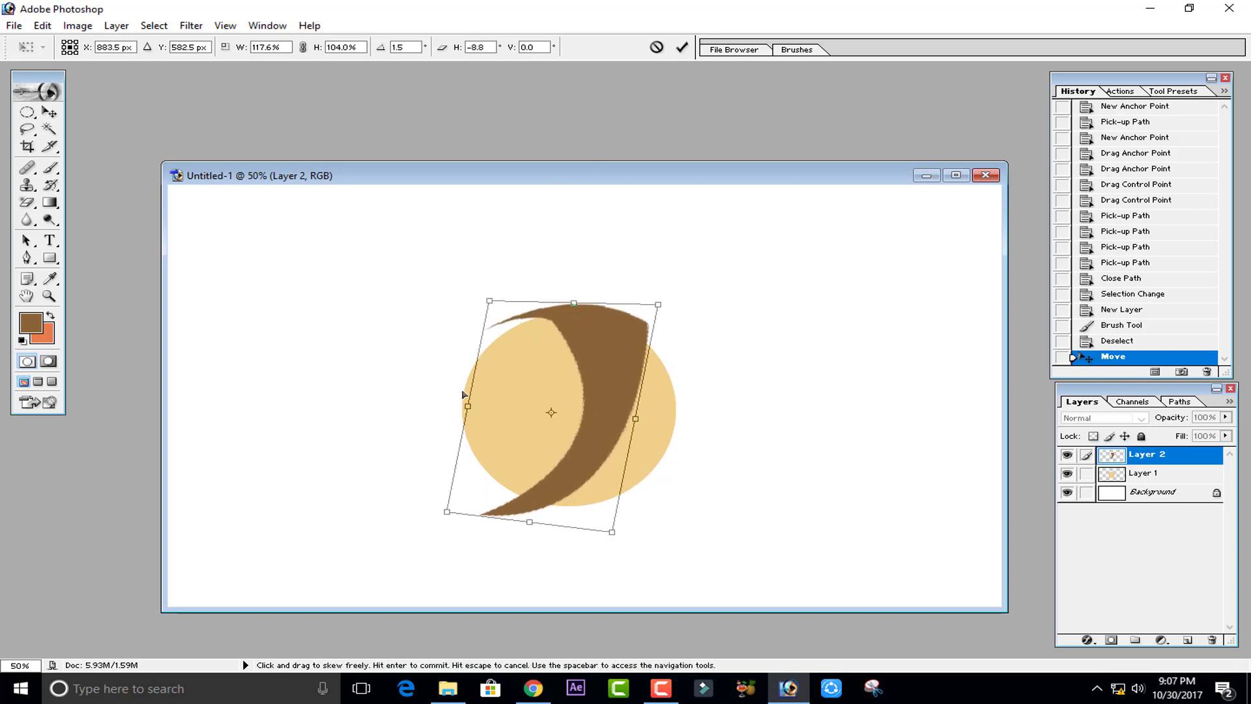
drag(446, 512, 466, 507)
drag(637, 419, 638, 425)
drag(466, 508, 476, 504)
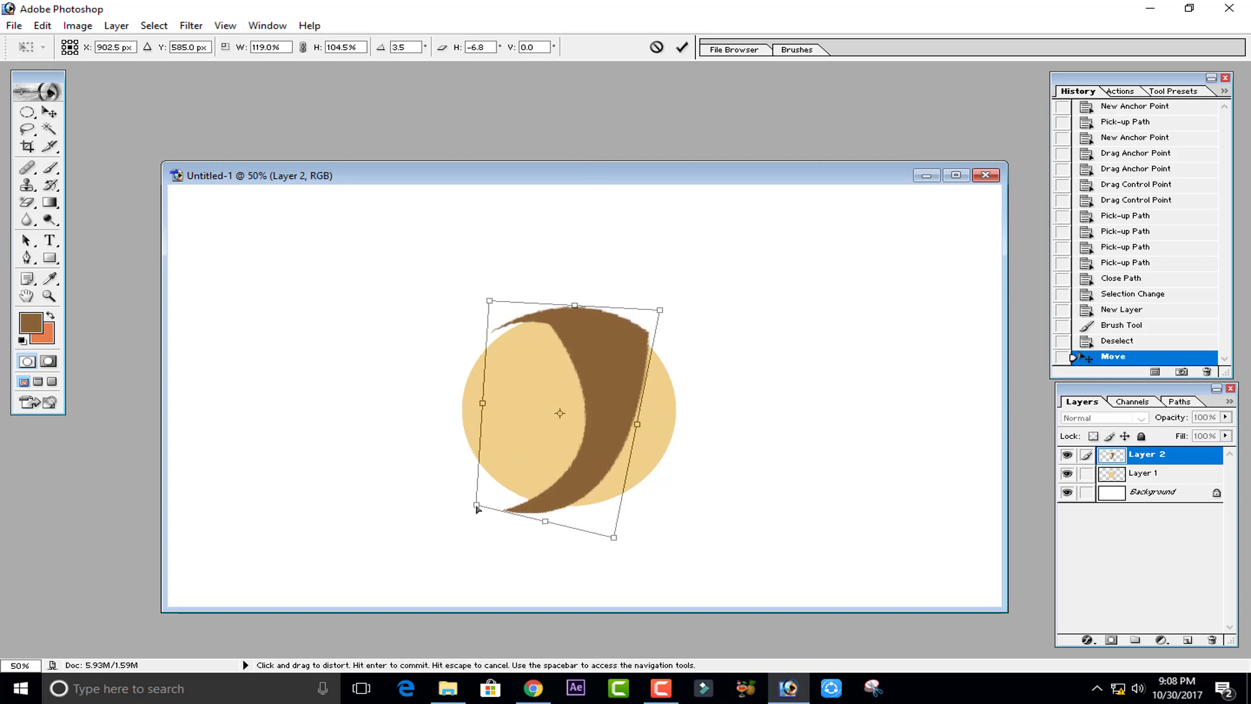
click(682, 49)
- Zoom in and draw a closed Pen path covering the notch where the crescent's top meets the circle
key(ctrl+plus)
key(ctrl+plus)
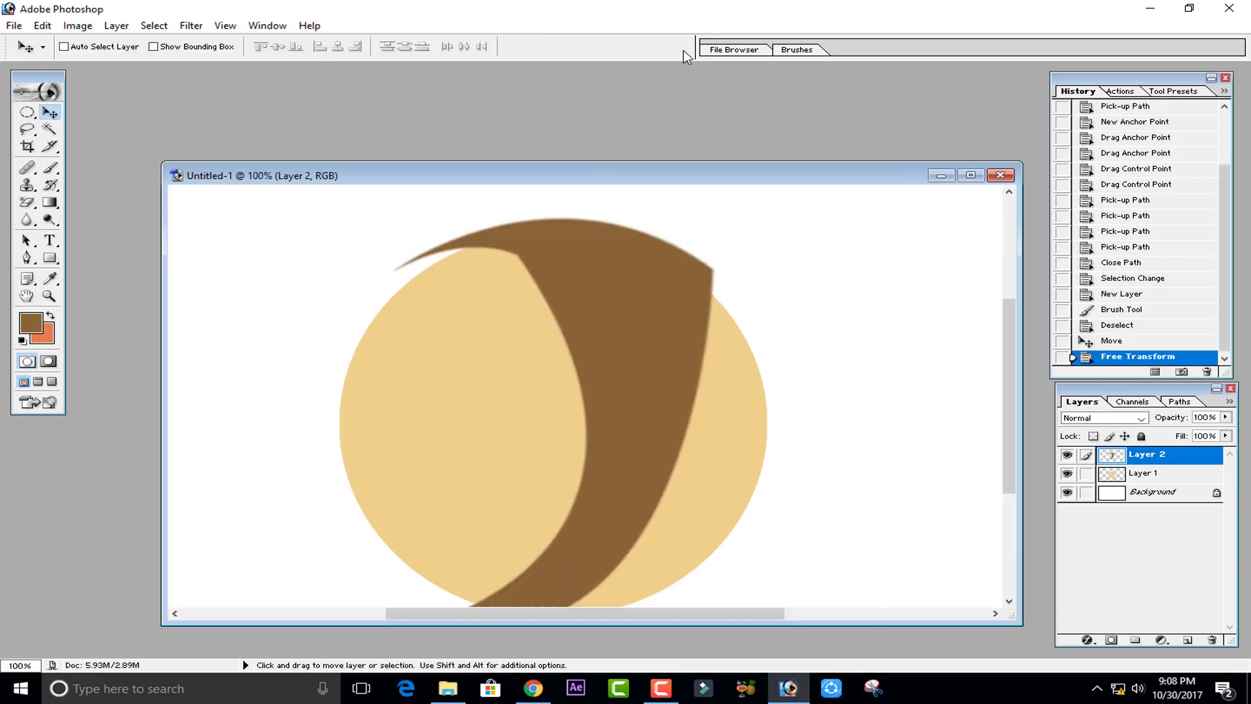
drag(514, 358, 569, 589)
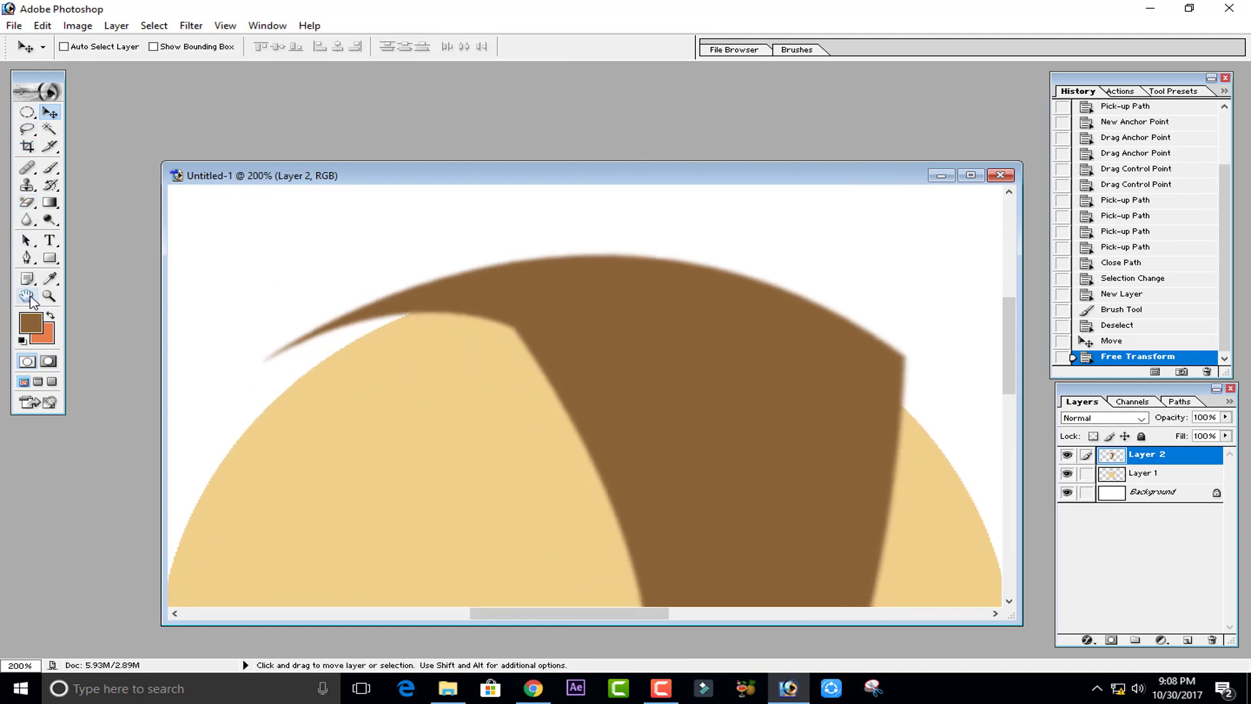
click(27, 258)
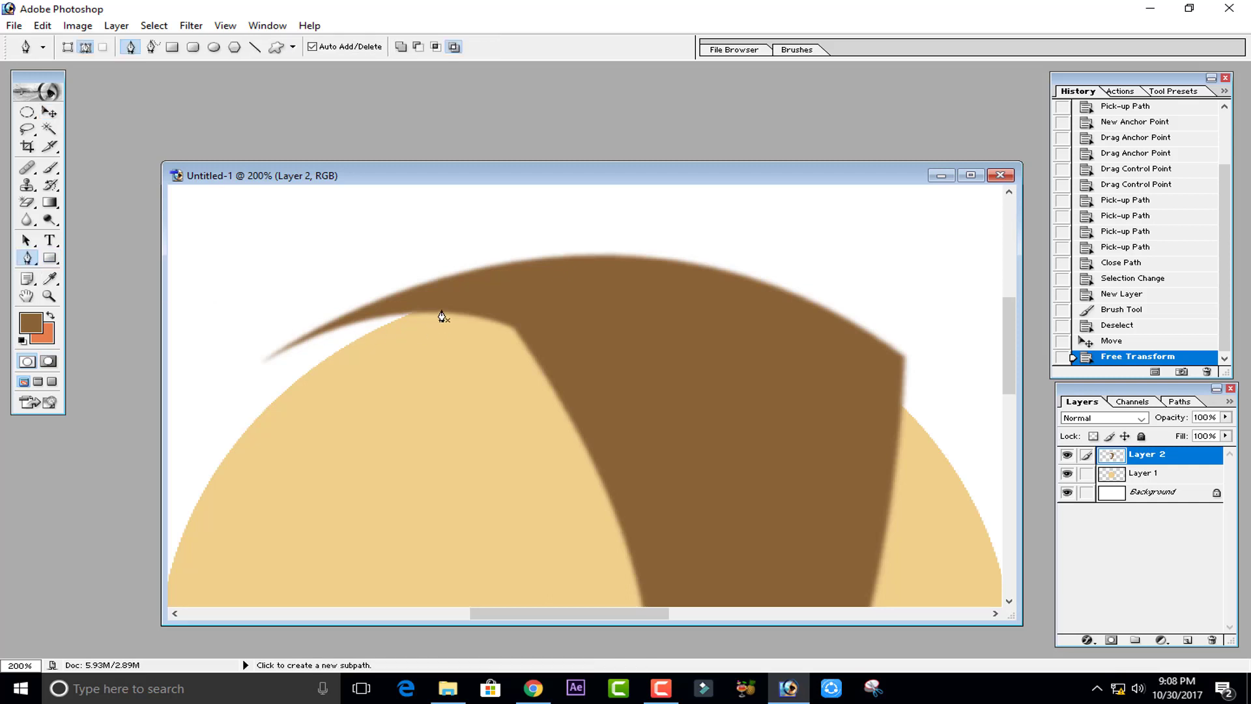
click(442, 311)
drag(558, 366, 598, 401)
drag(637, 444, 648, 434)
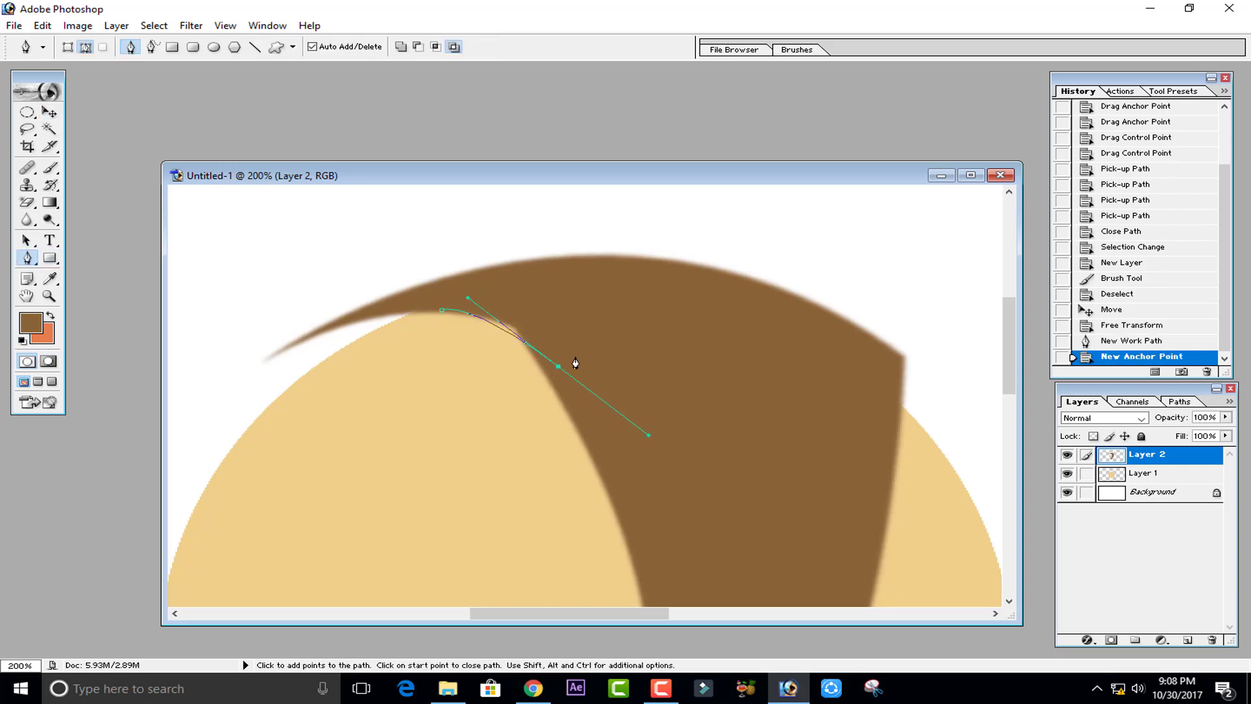
click(587, 301)
click(442, 311)
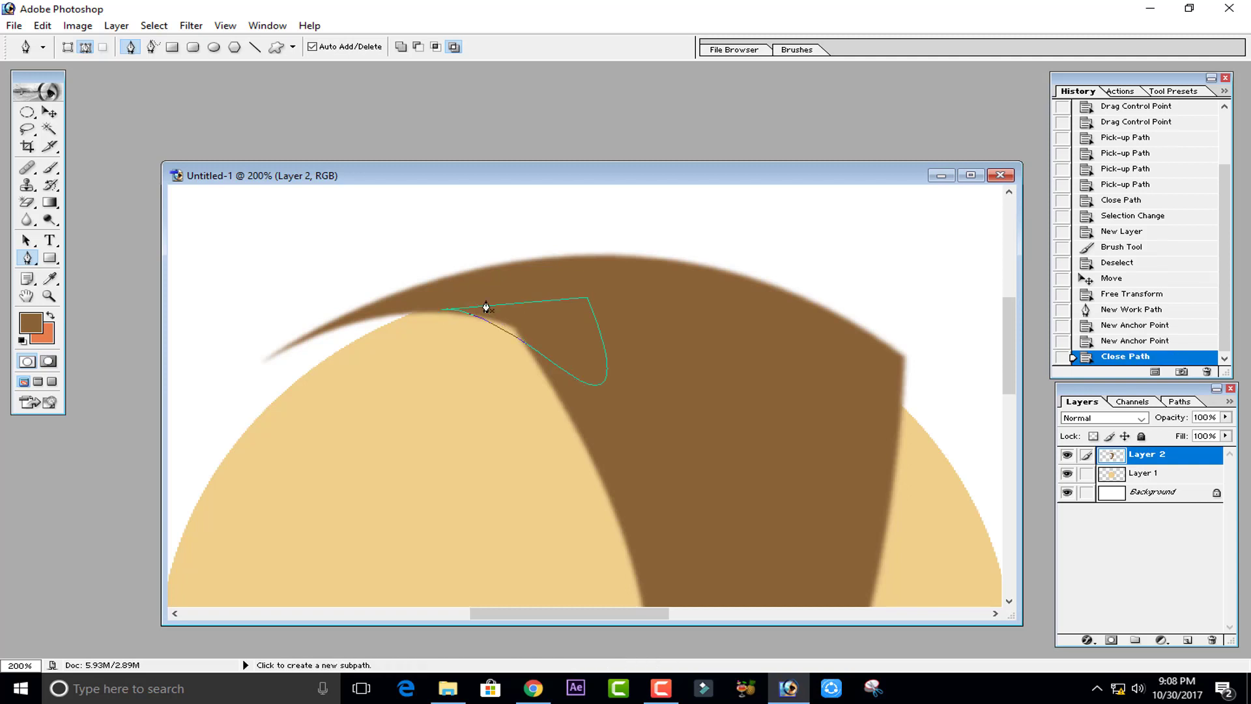
- Convert the notch path to a selection, paint it brown with the brush, and deselect
click(51, 167)
key(ctrl+Return)
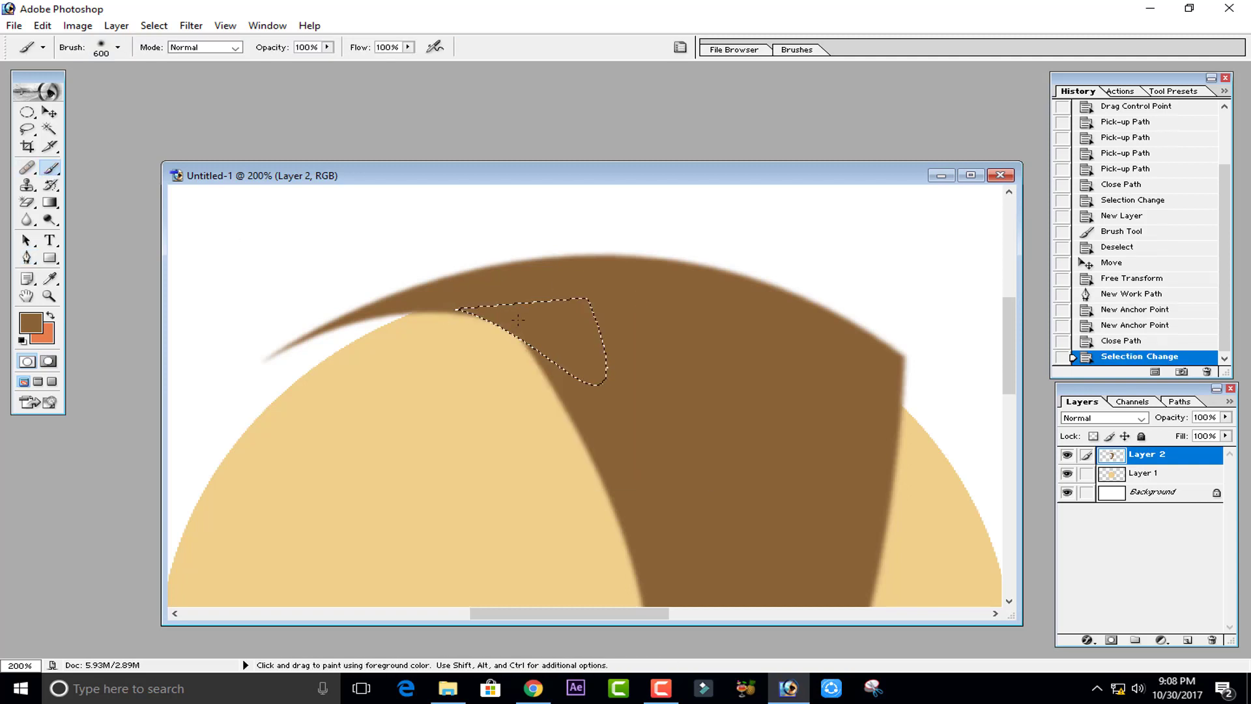
click(566, 388)
key(ctrl+d)
key(ctrl+minus)
key(ctrl+minus)
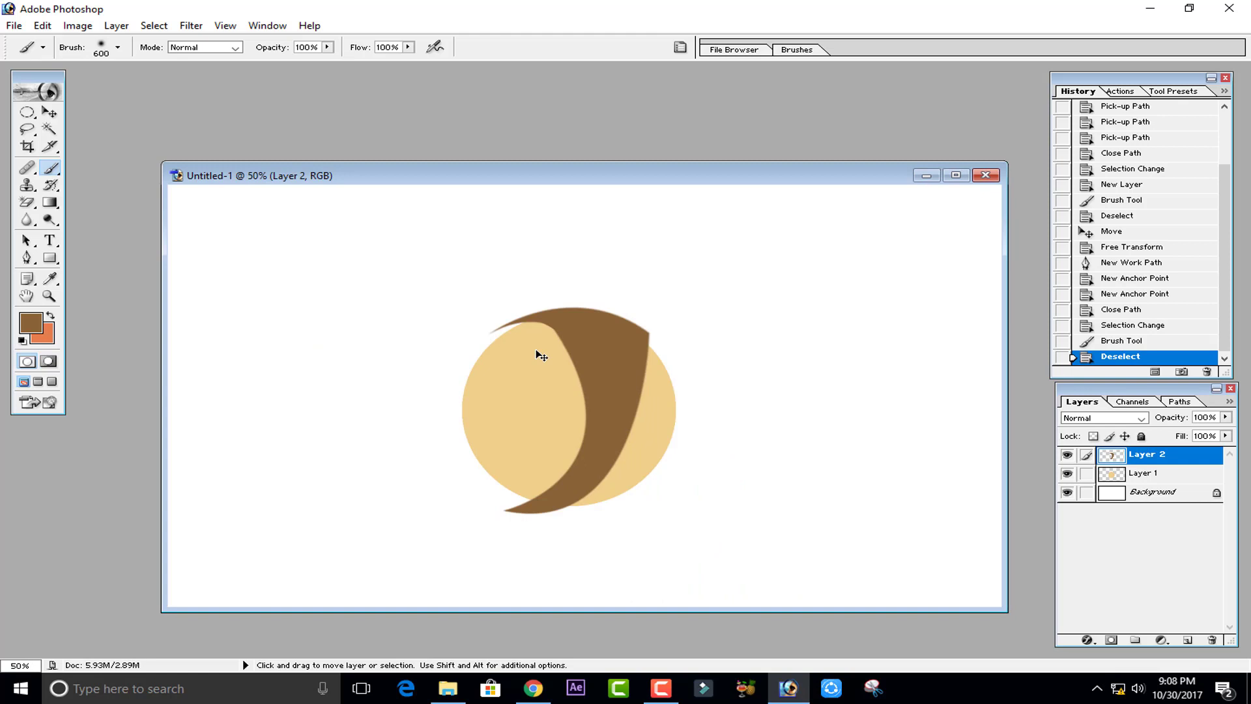
key(ctrl+z)
key(ctrl+plus)
key(ctrl+plus)
key(ctrl+d)
scroll(603, 365, up, 3)
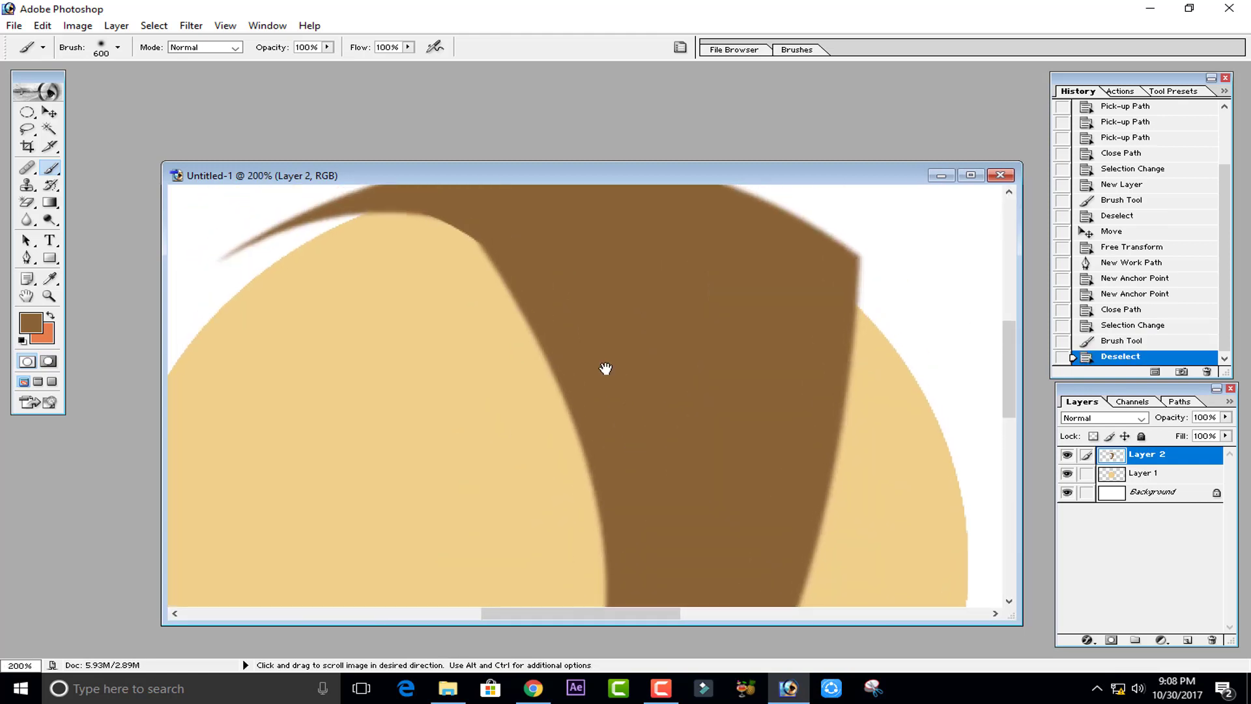
- Lasso the remaining gap at the crescent's inner top corner and paint it brown with a smaller brush
click(27, 129)
mouse_move(505, 342)
mouse_down()
mouse_move(522, 356)
mouse_move(584, 346)
mouse_move(578, 356)
mouse_up()
key(b)
key(bracketleft)
key(bracketleft)
key(bracketleft)
key(bracketleft)
key(bracketleft)
key(bracketleft)
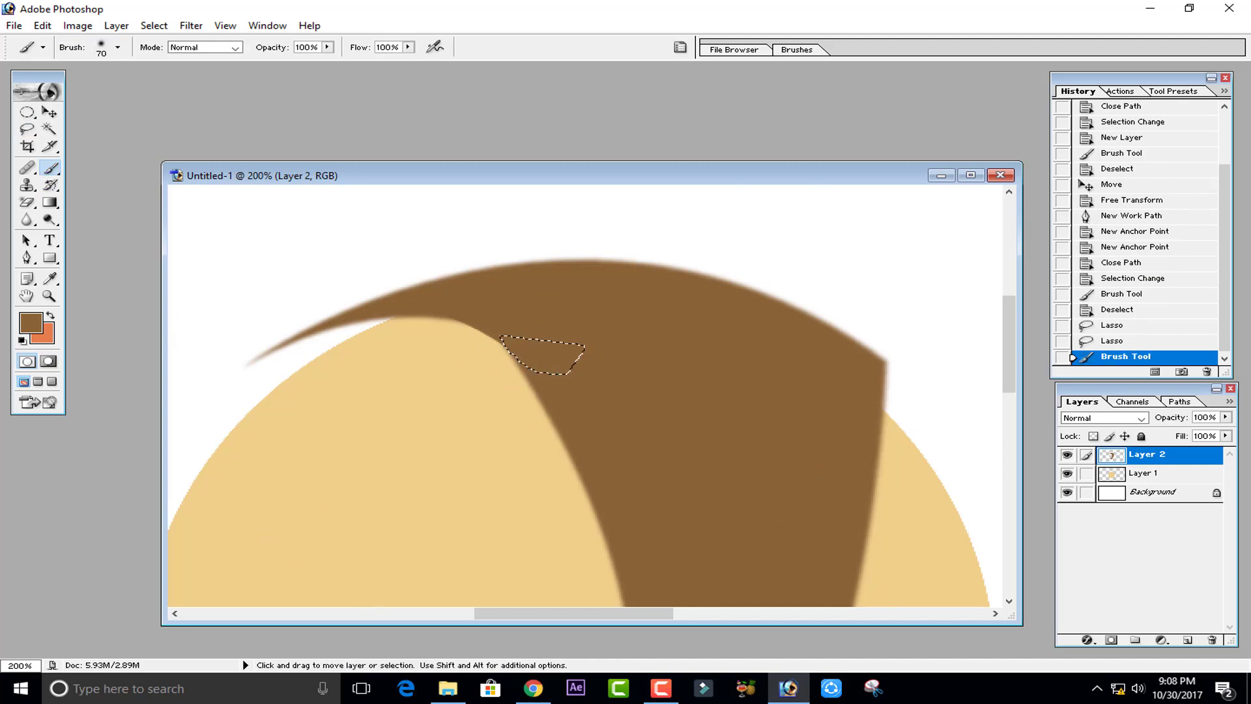
key(ctrl+d)
mouse_move(510, 335)
mouse_down()
mouse_move(531, 303)
mouse_move(505, 299)
mouse_up()
key(ctrl+minus)
key(ctrl+minus)
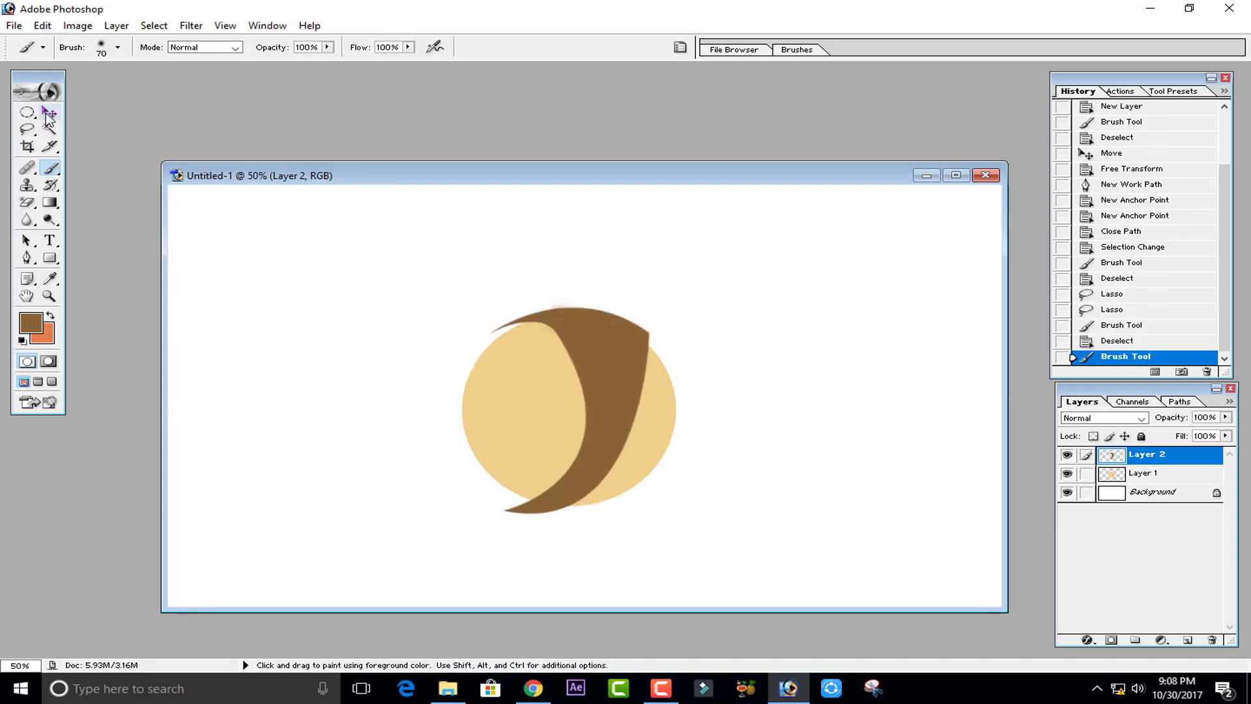
- Slightly skew the crescent's top-right corner with Free Transform and commit the change
click(46, 111)
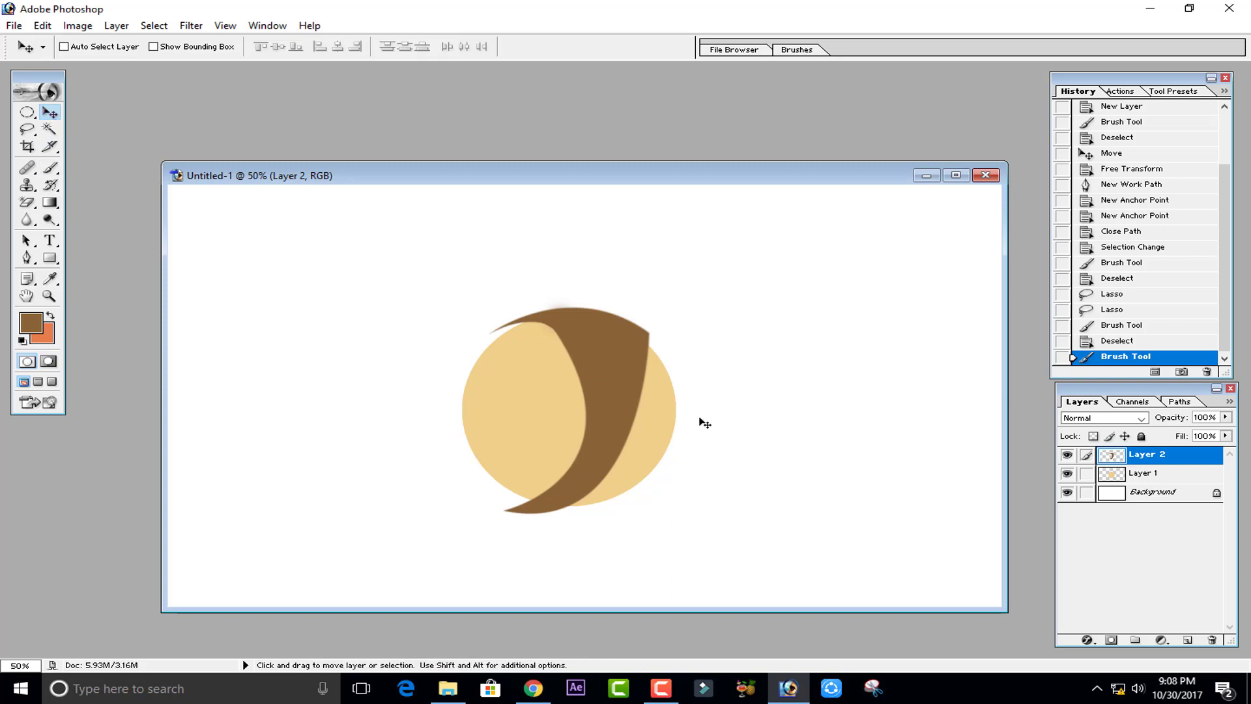
key(ctrl+t)
drag(654, 300, 647, 288)
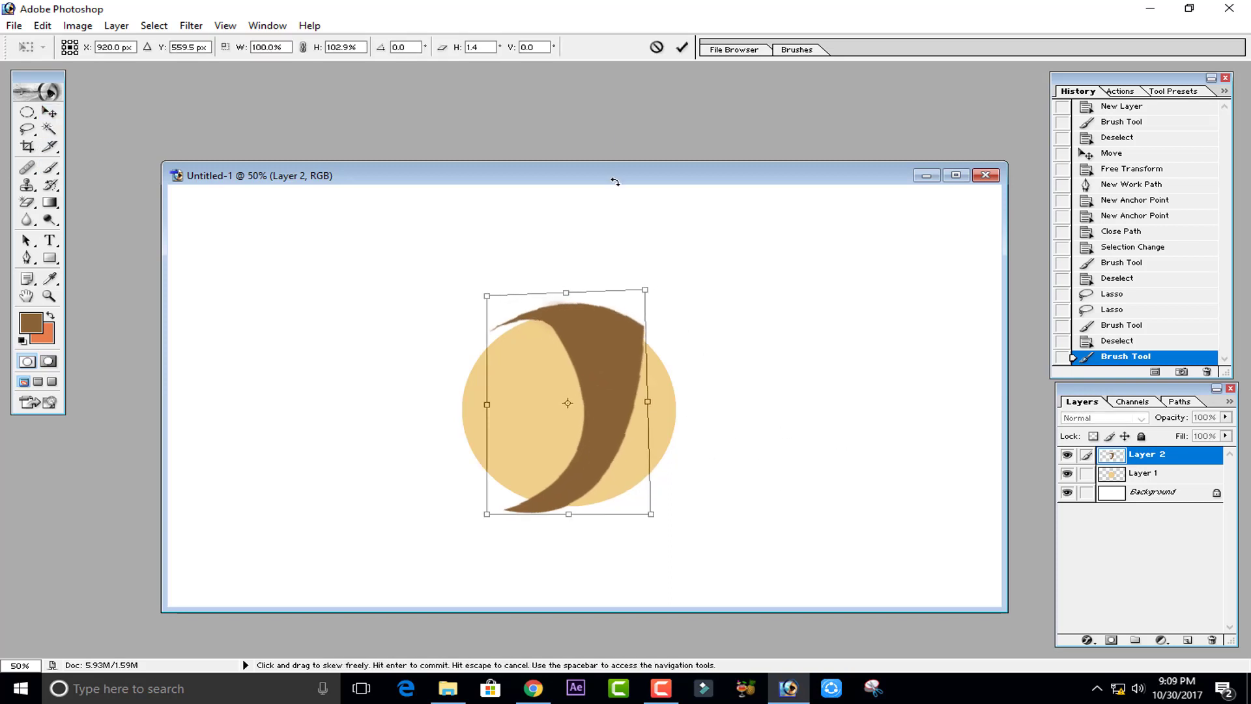
click(682, 47)
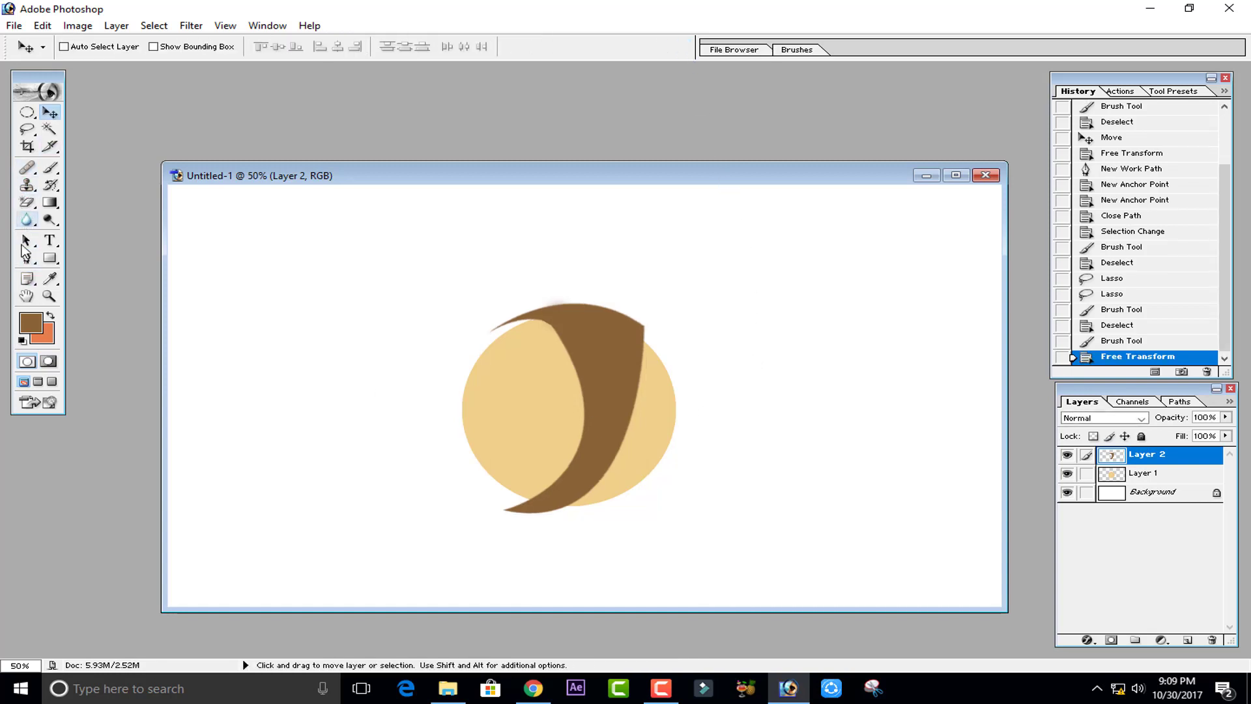
- Add a new layer and draw a closed Pen path curving along the crescent's inner edge from its top to its bottom tip
click(25, 259)
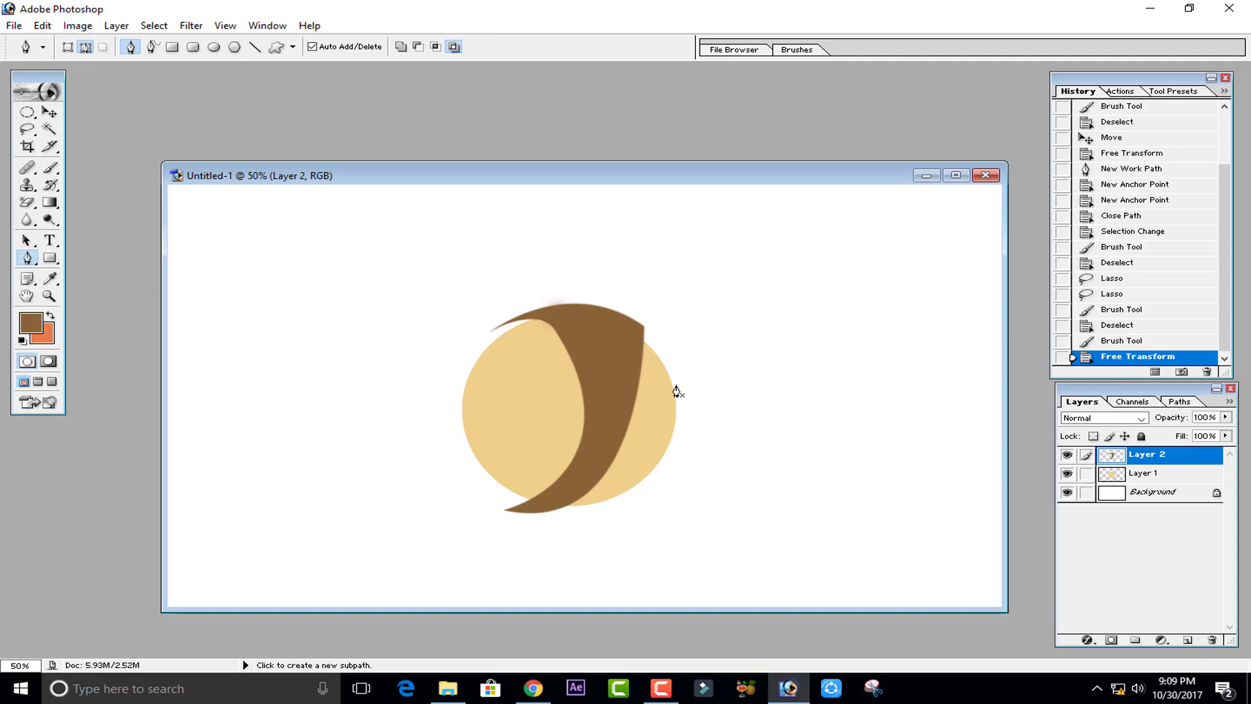
click(1186, 641)
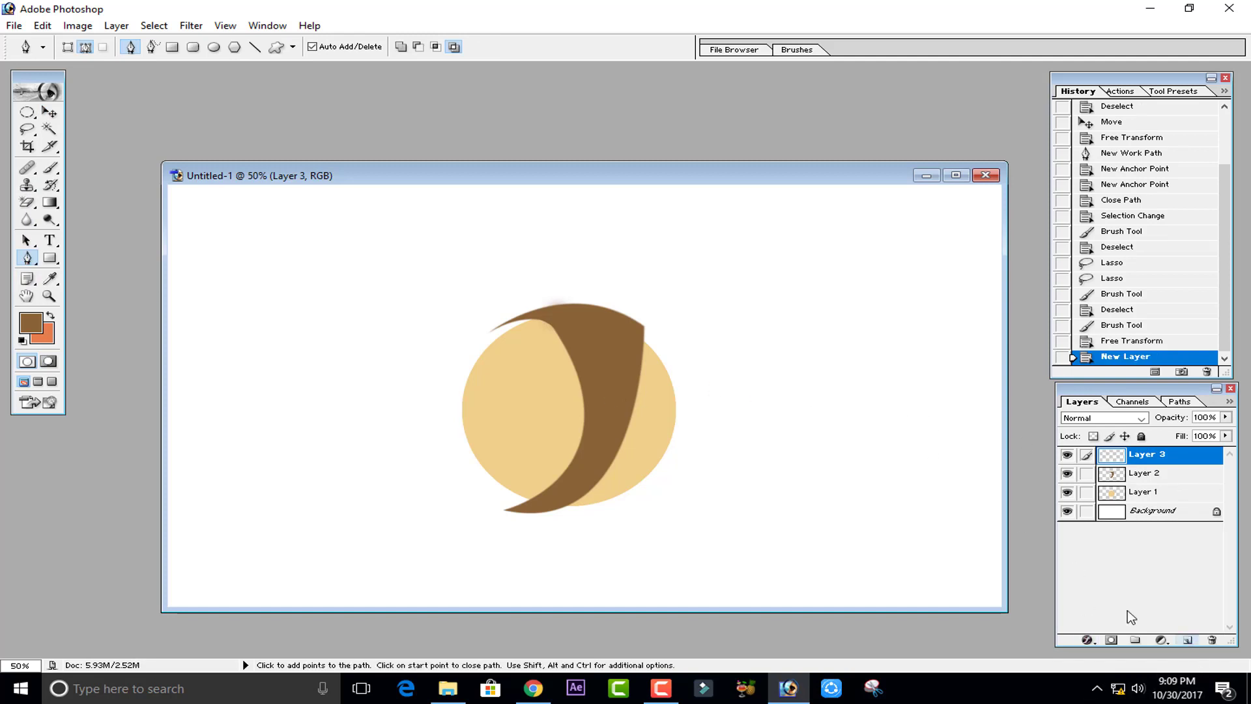
click(653, 336)
drag(544, 518, 444, 524)
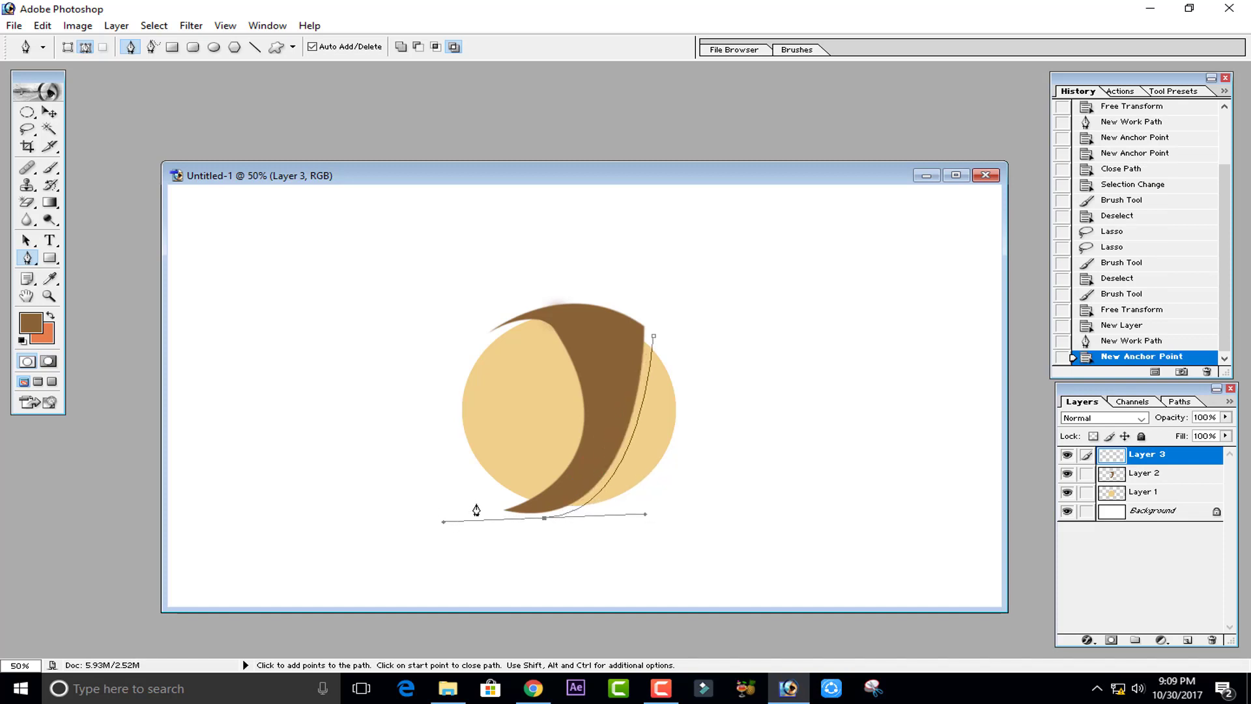
click(544, 519)
click(497, 505)
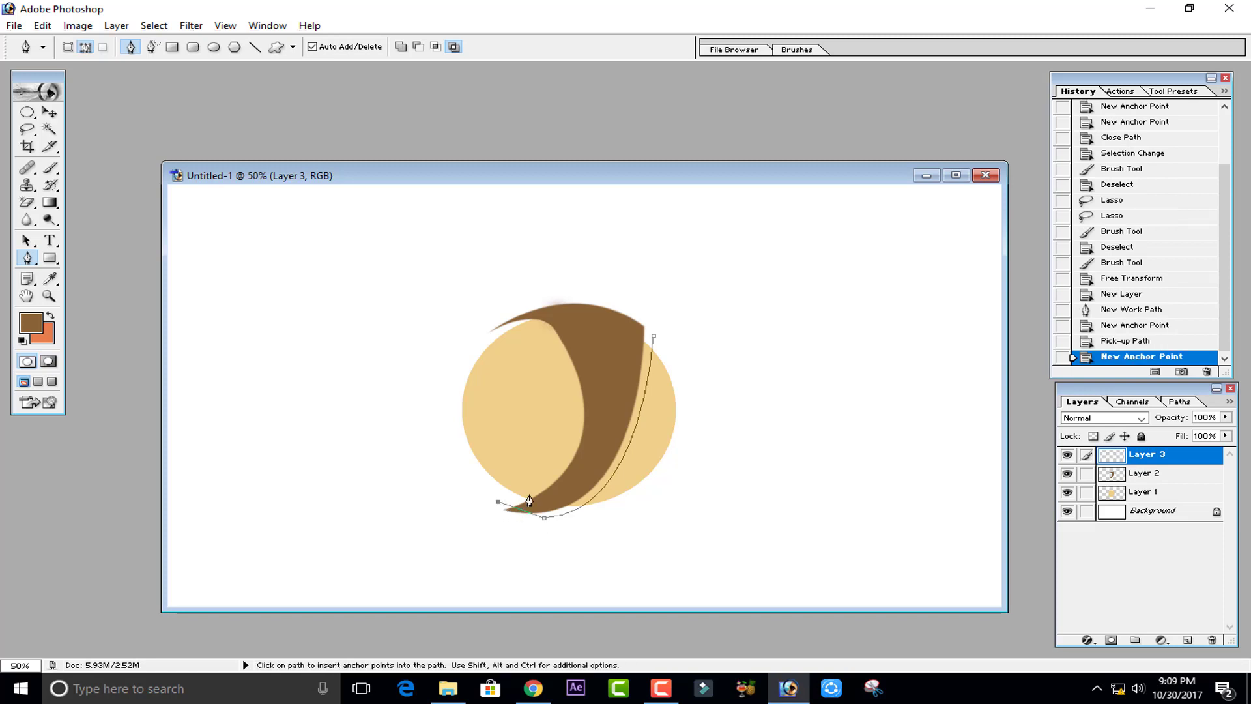
drag(500, 337, 541, 324)
drag(712, 457, 635, 464)
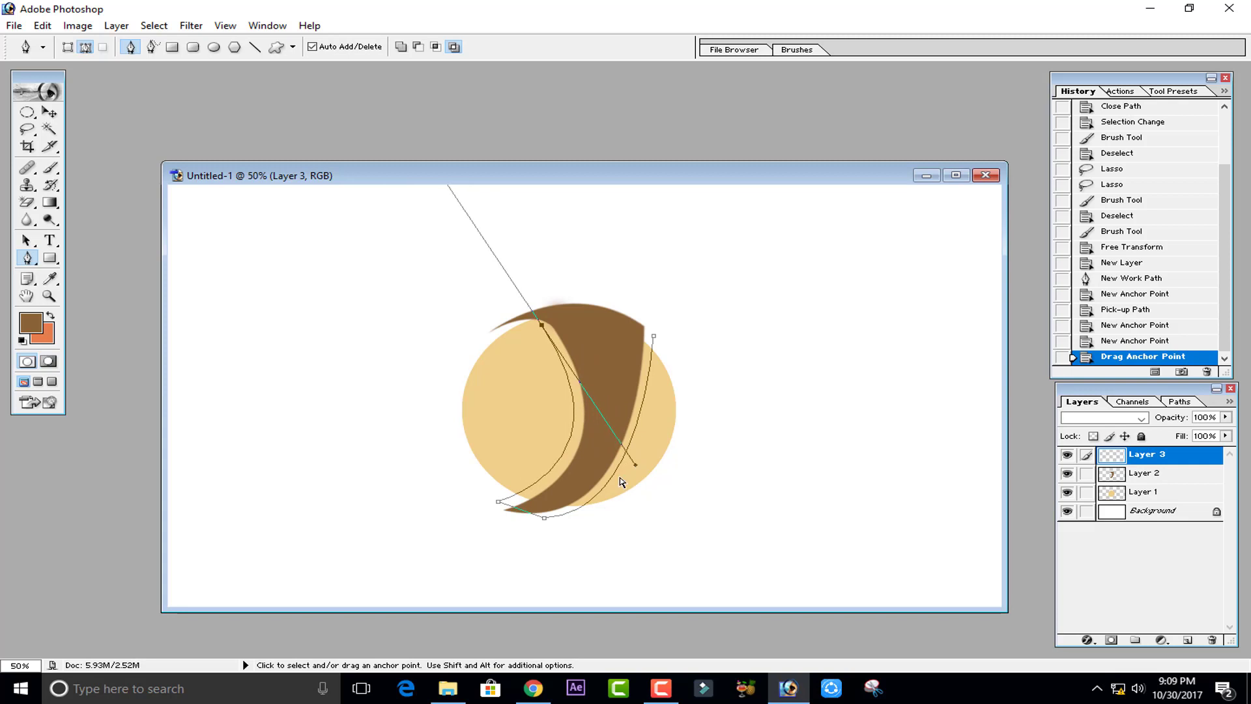
click(542, 324)
click(525, 301)
drag(660, 338, 698, 381)
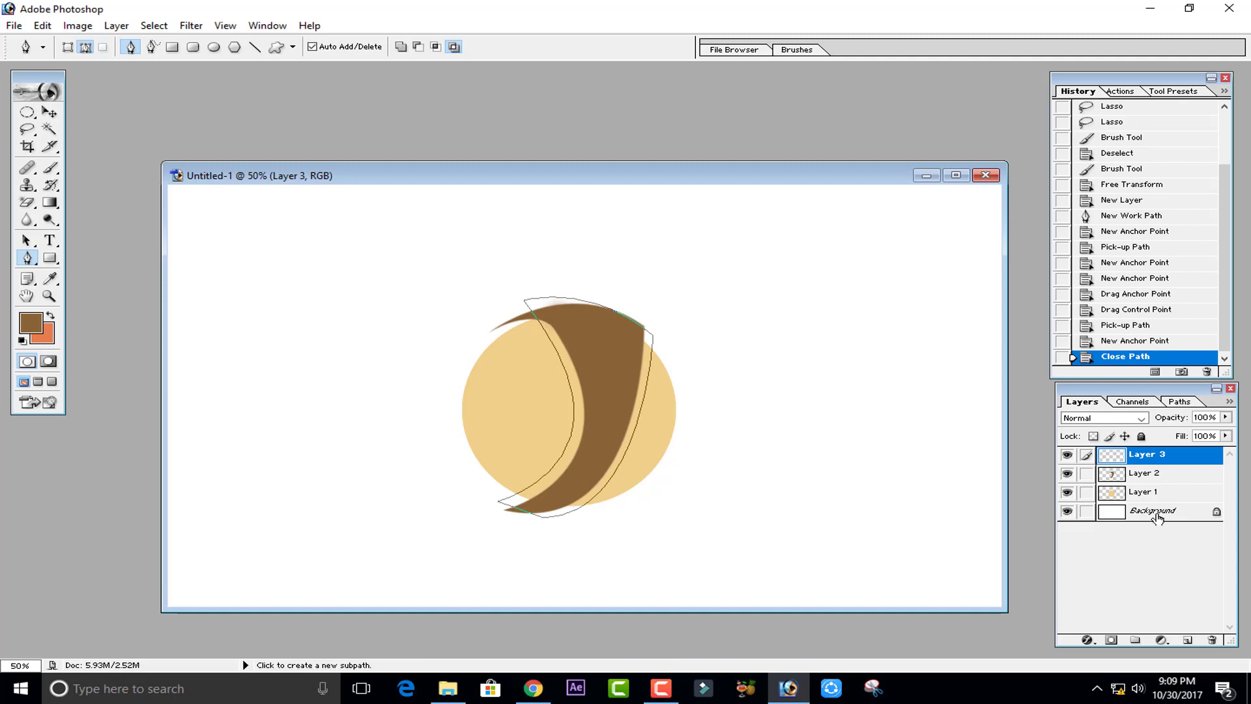
- Convert the path to a selection and cut it out of the beige circle layer to open a gap
key(ctrl+Return)
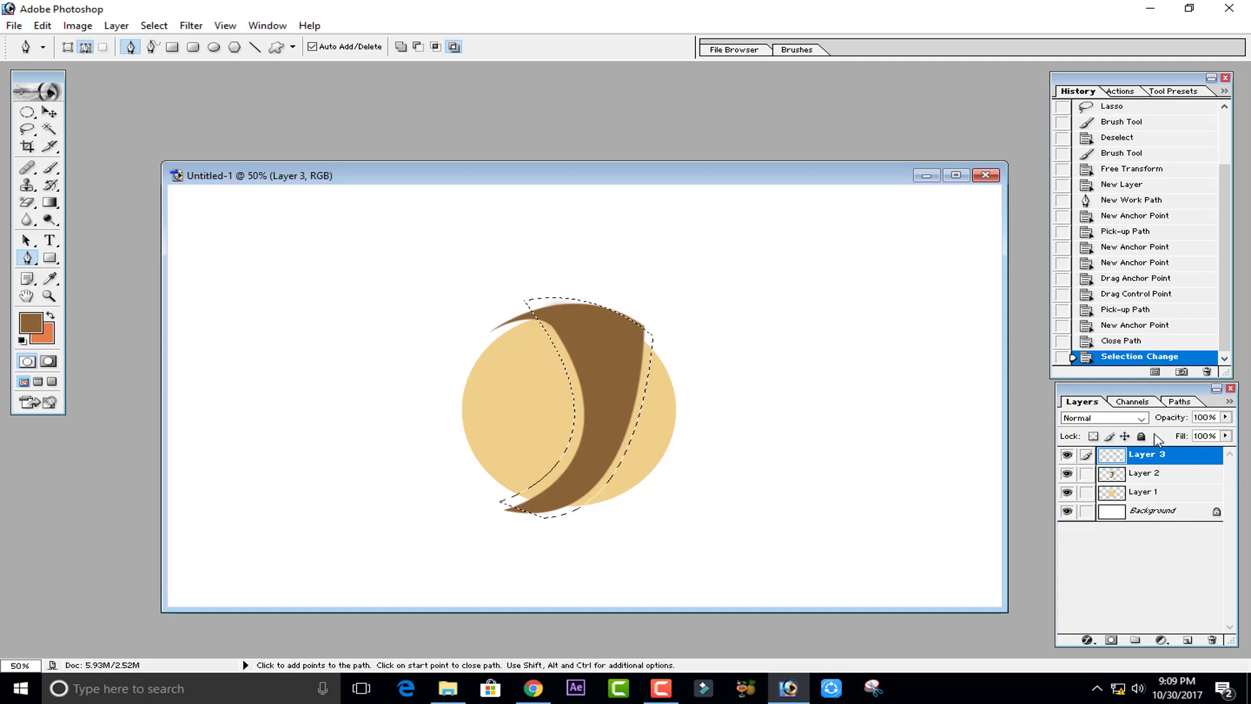
click(1145, 495)
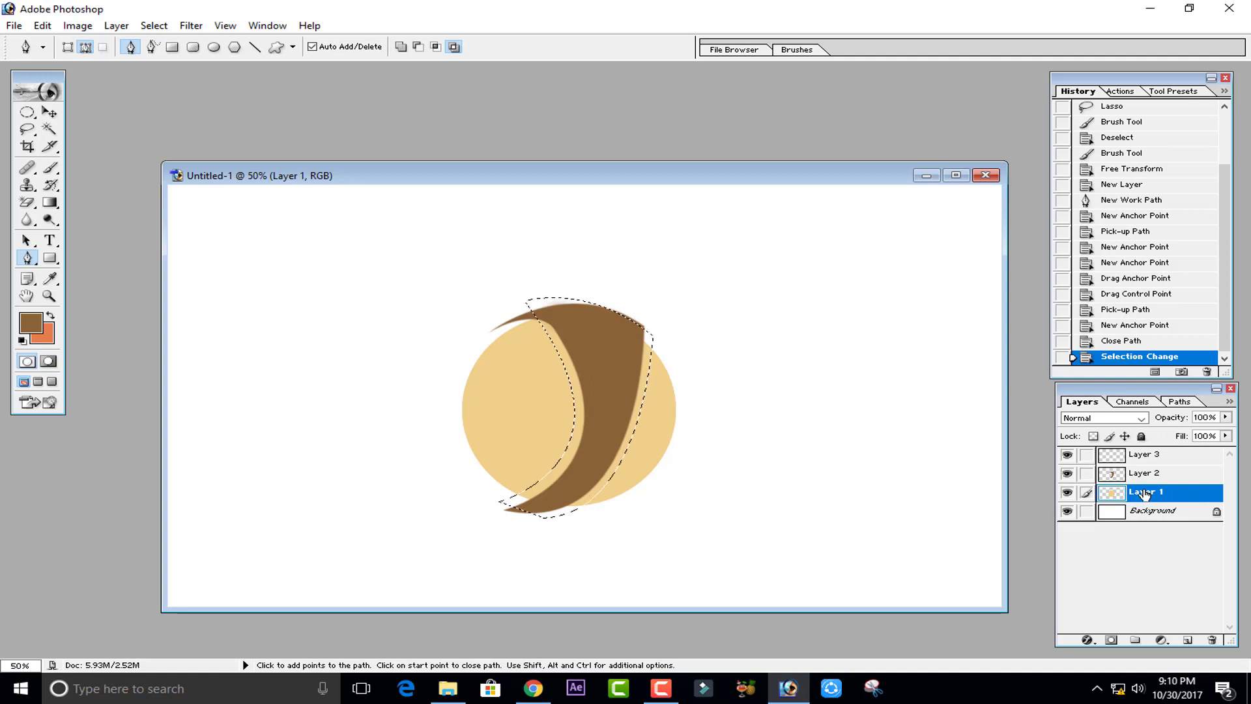
key(ctrl+x)
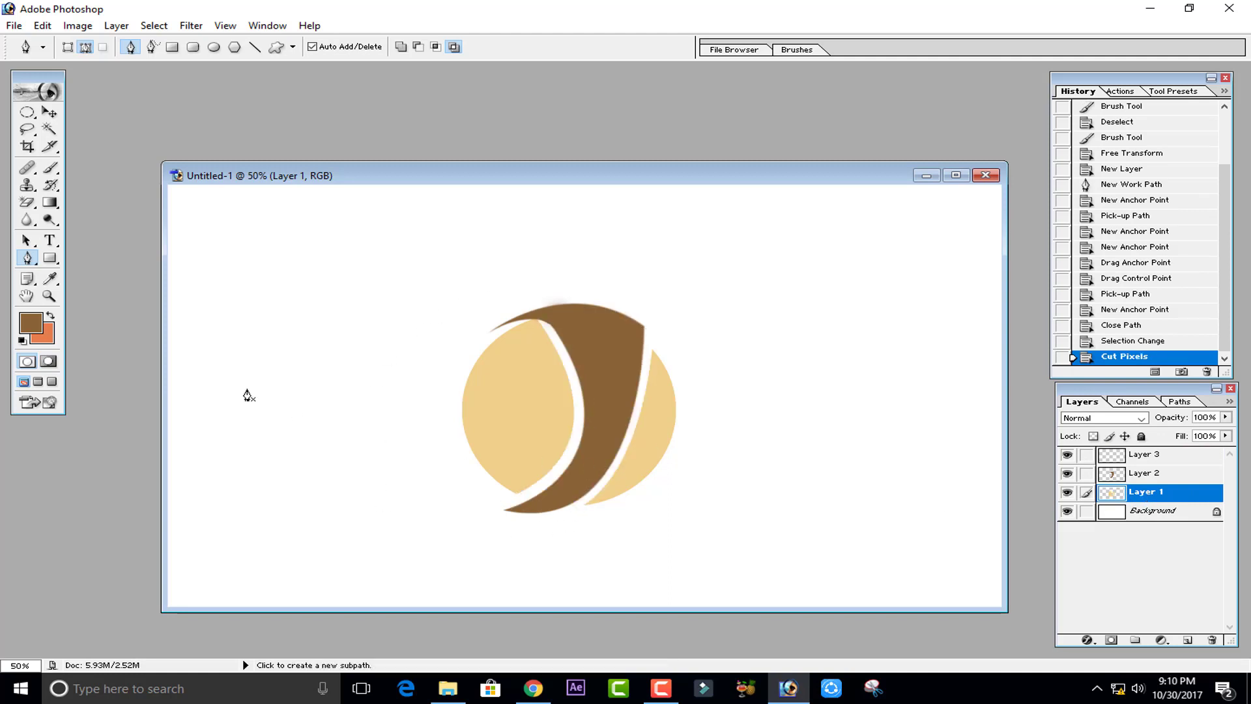
- Try to enlarge and distort the brown crescent with Free Transform, cancelling the transform
click(49, 112)
click(1152, 475)
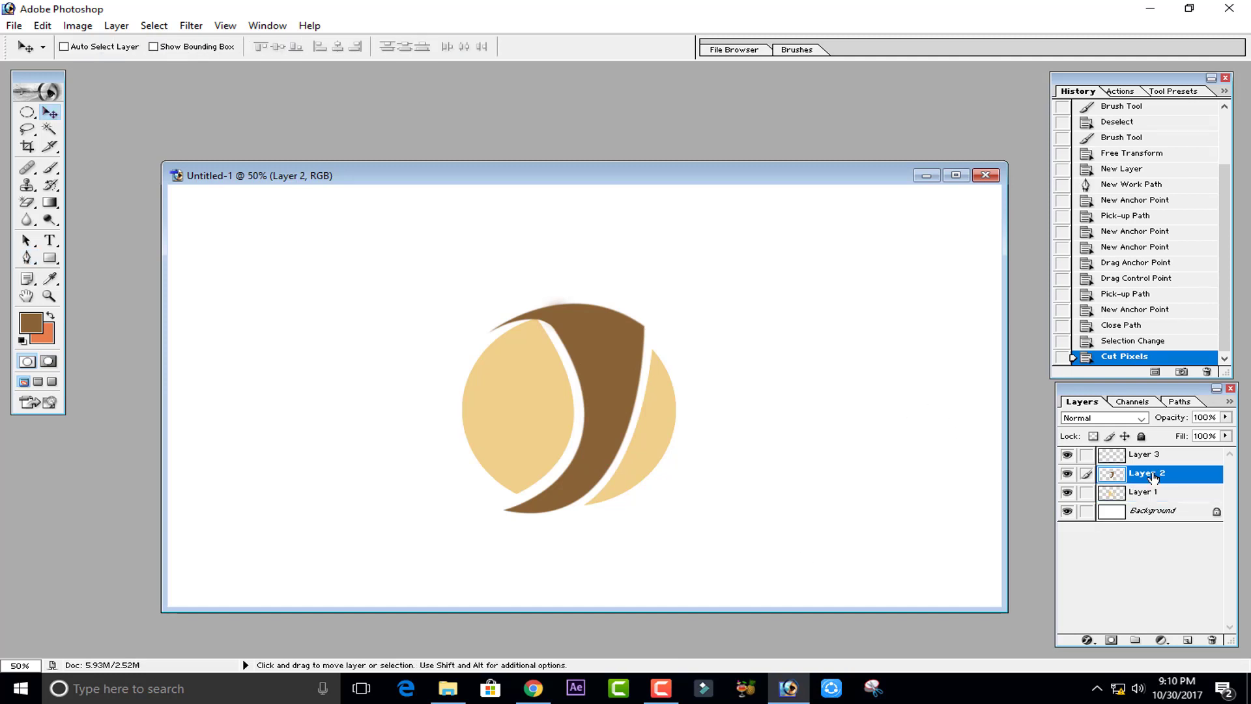
key(ctrl+t)
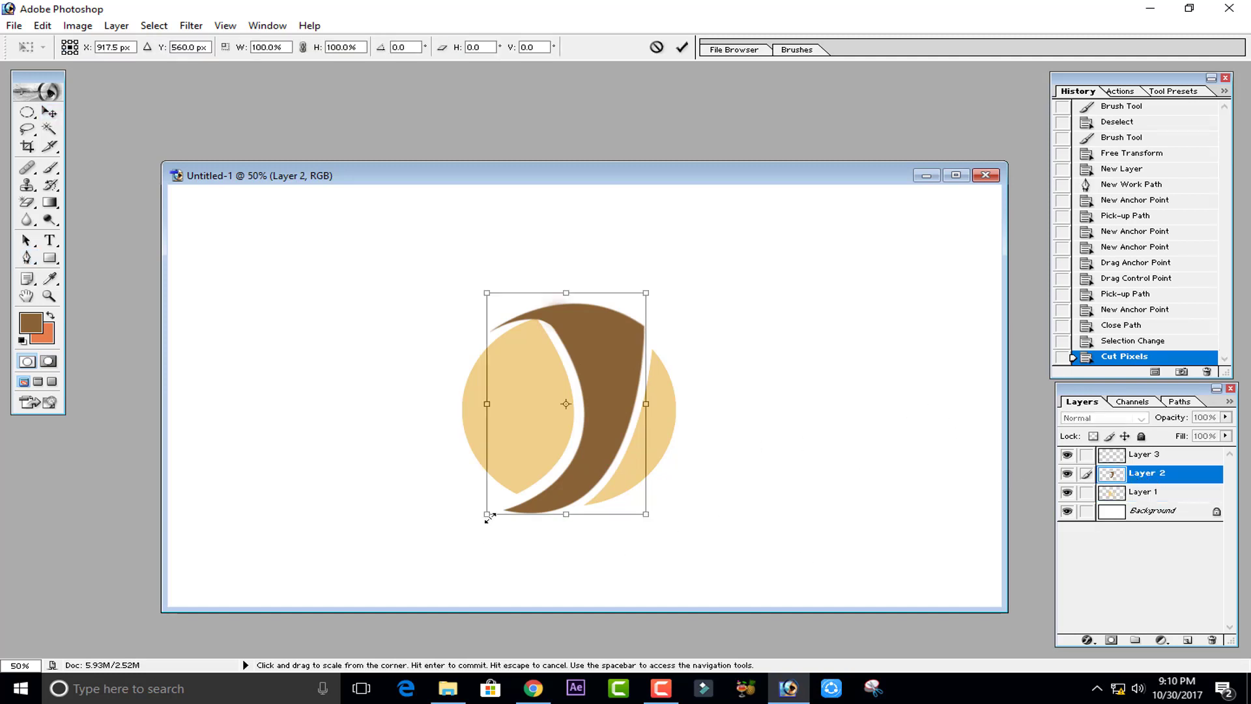
drag(487, 515, 463, 528)
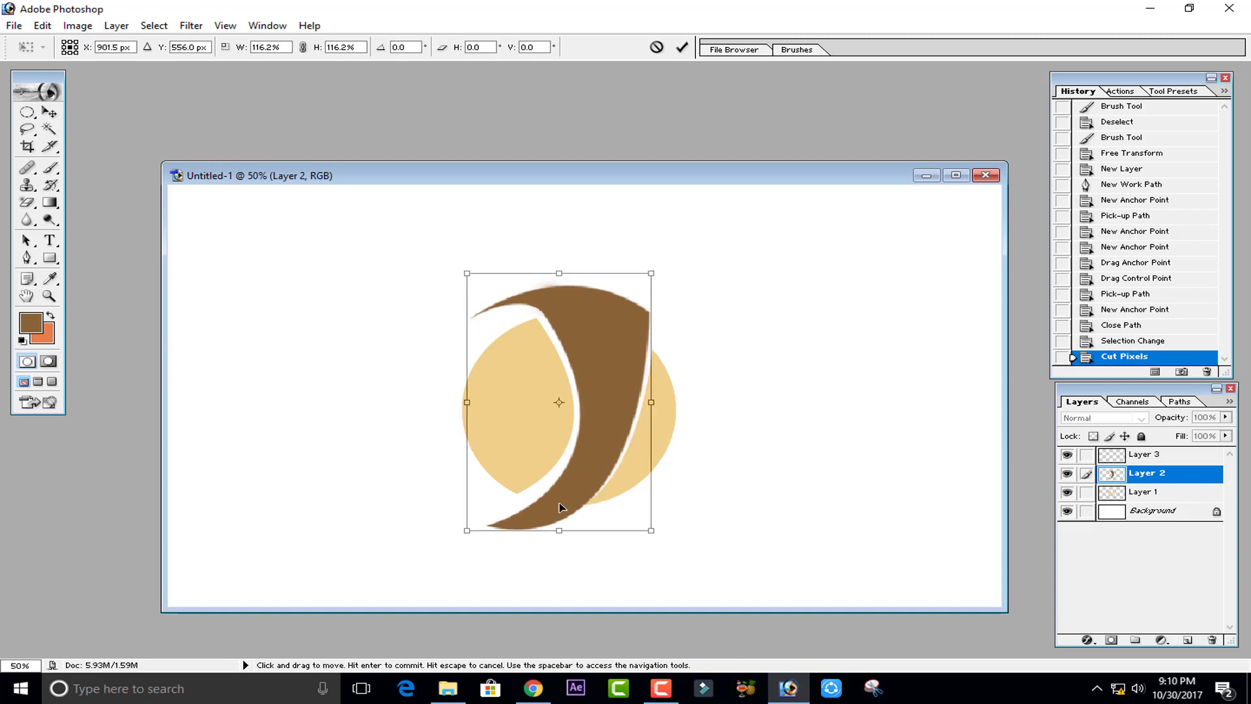
drag(647, 528, 617, 531)
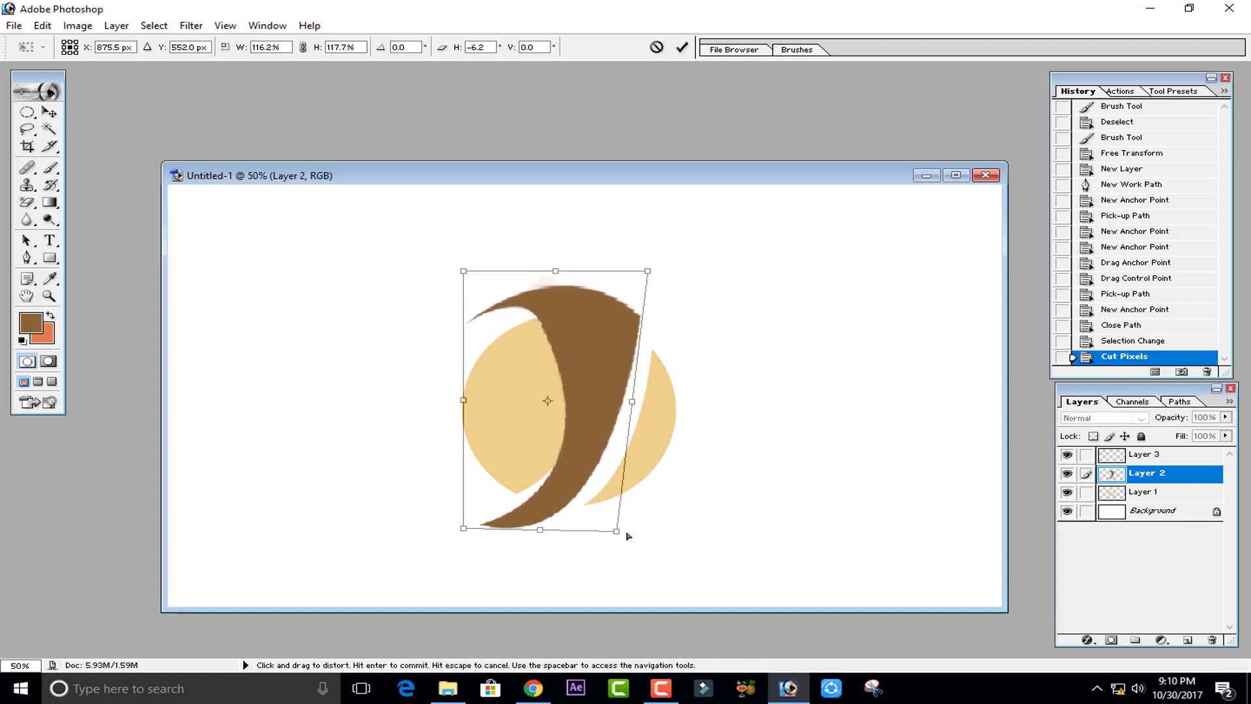
drag(647, 270, 681, 256)
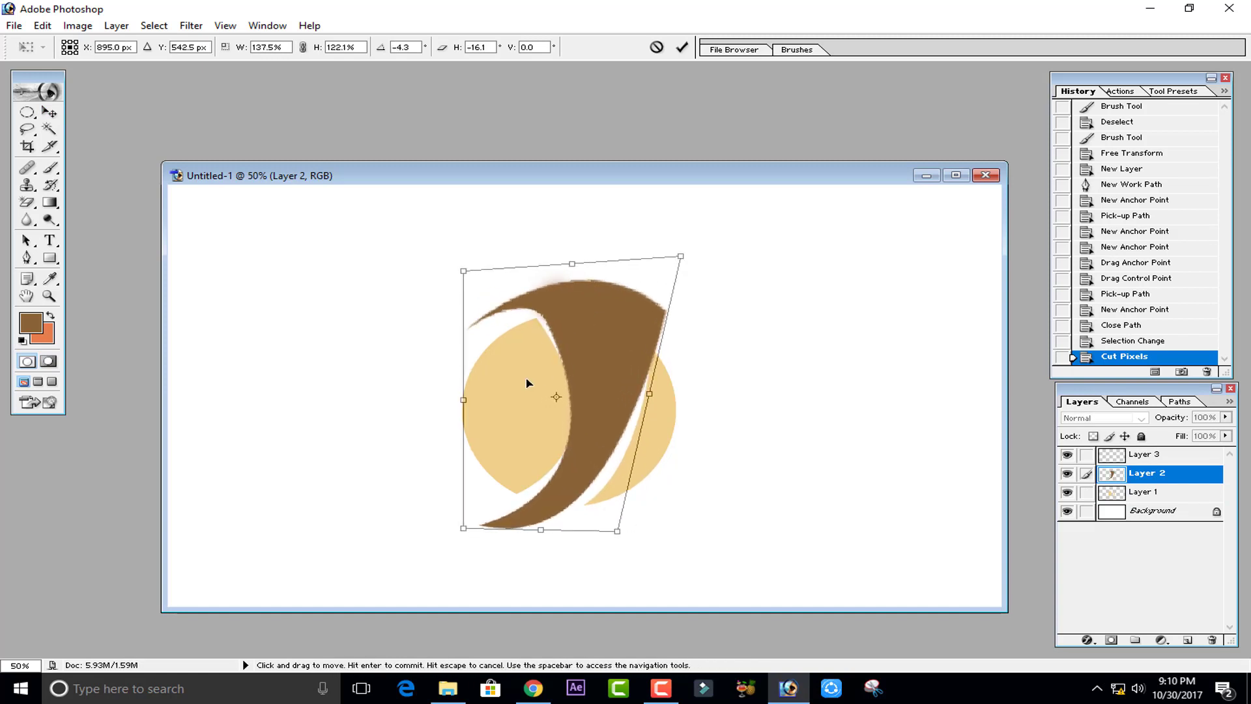
drag(466, 399, 483, 402)
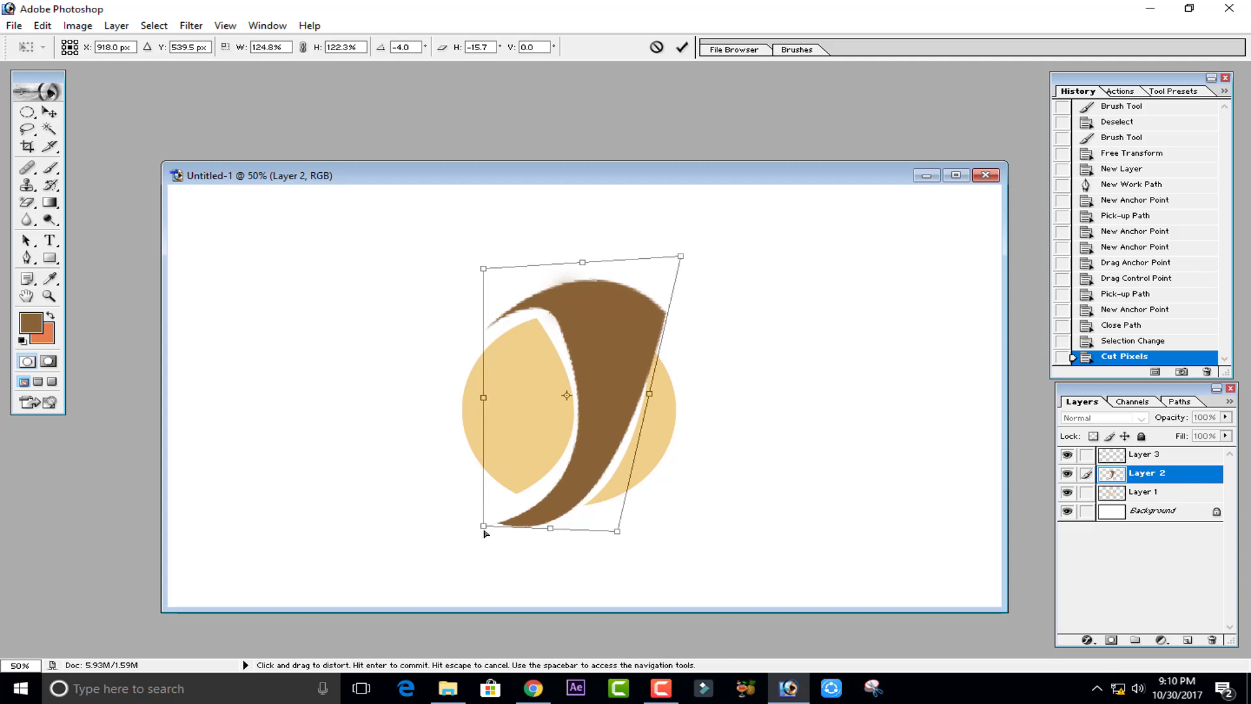
drag(482, 525, 475, 501)
drag(649, 393, 655, 400)
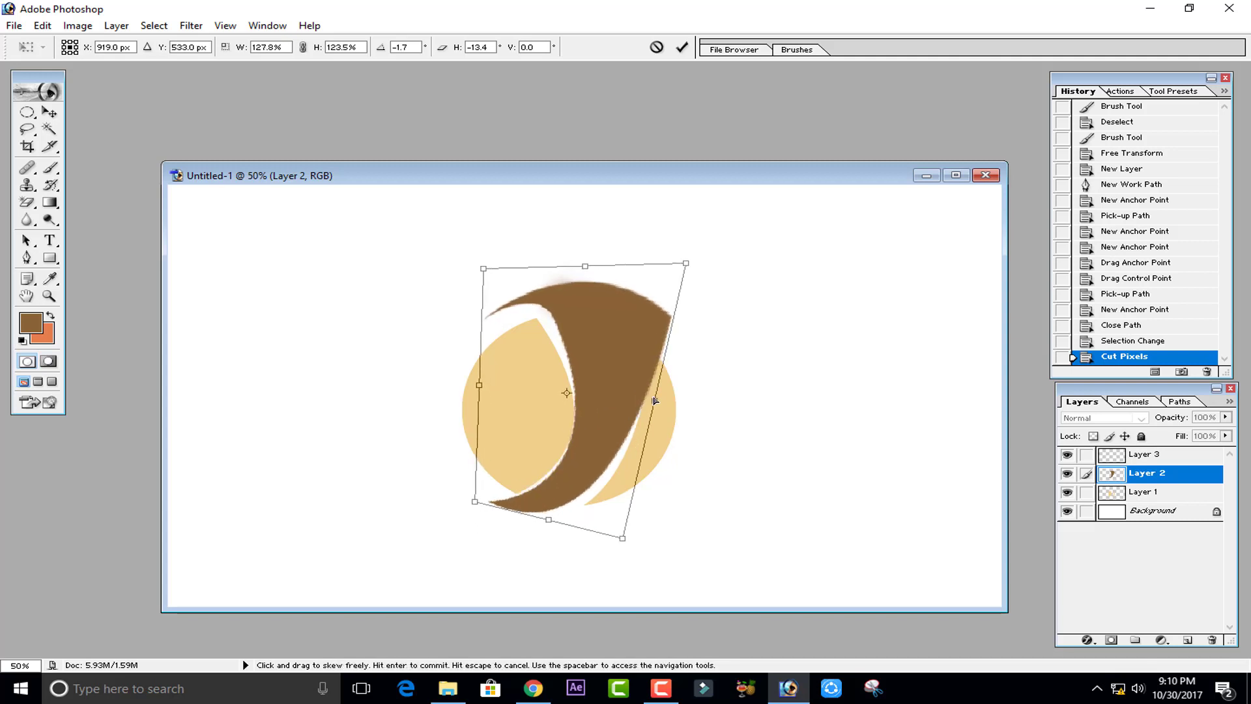
click(657, 47)
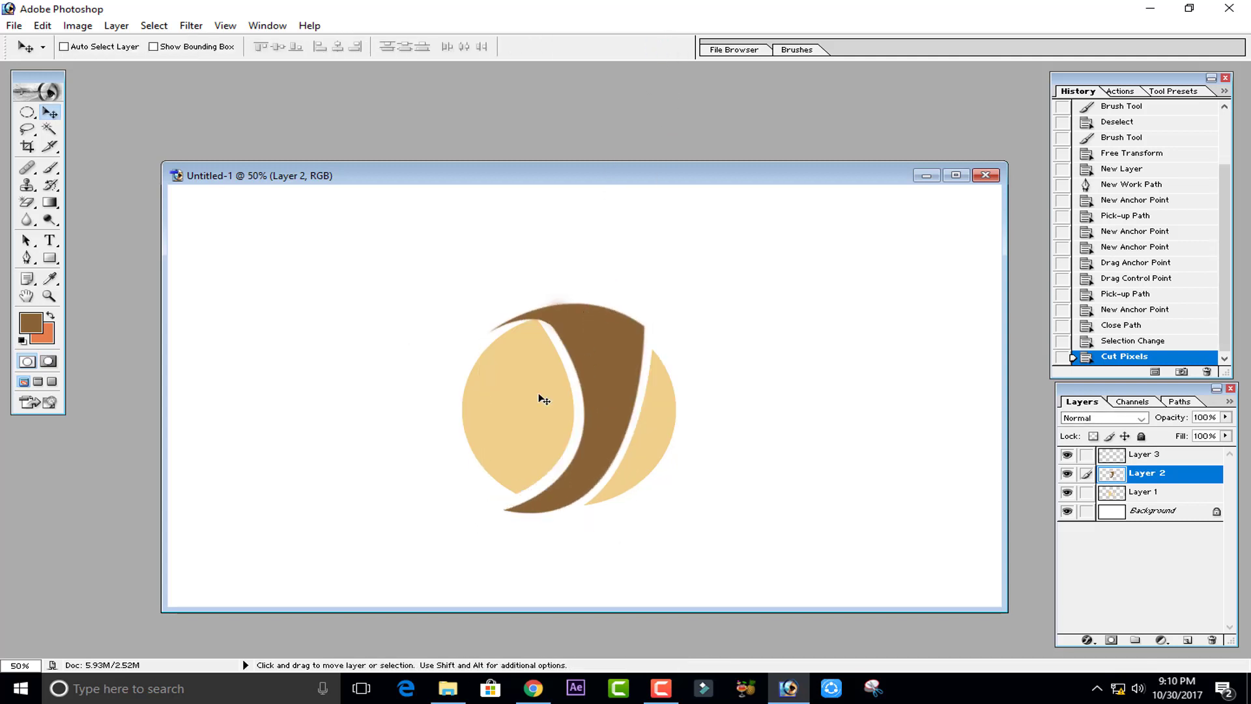
- Zoom in, lasso the area at the crescent's upper-left tip with the Polygonal Lasso, and cut it from the circle layer
key(ctrl+plus)
key(ctrl+plus)
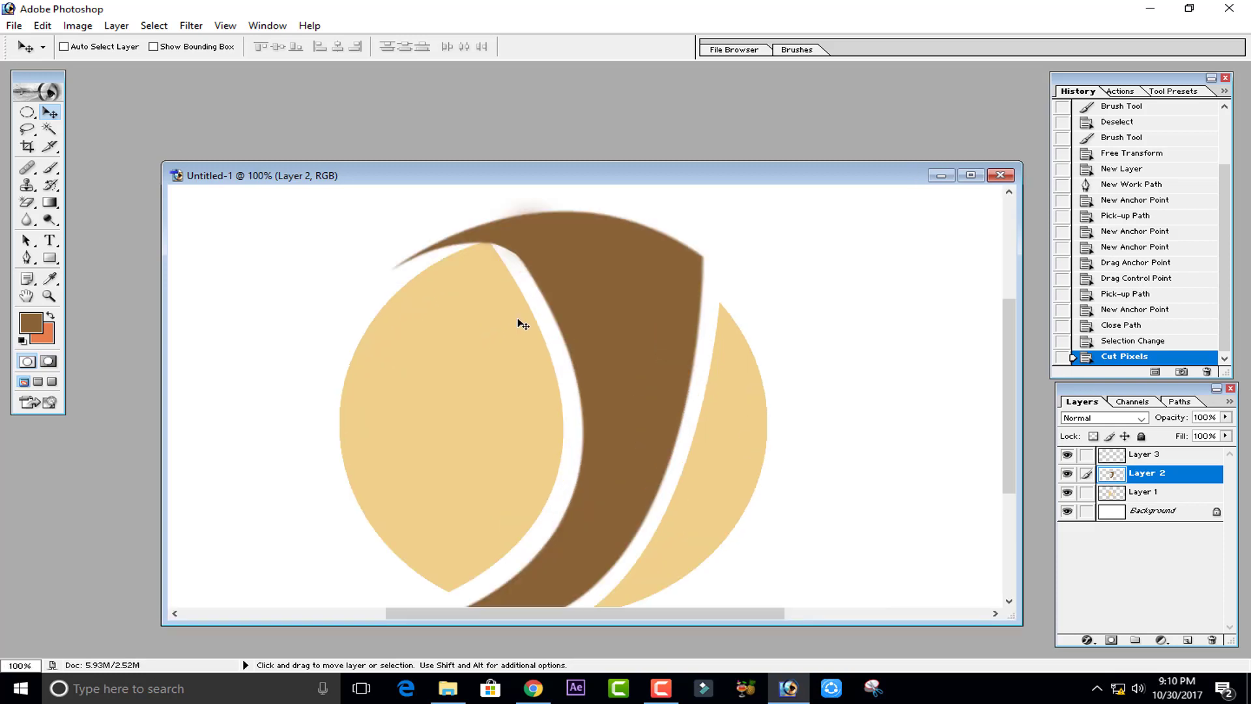
drag(547, 327, 613, 343)
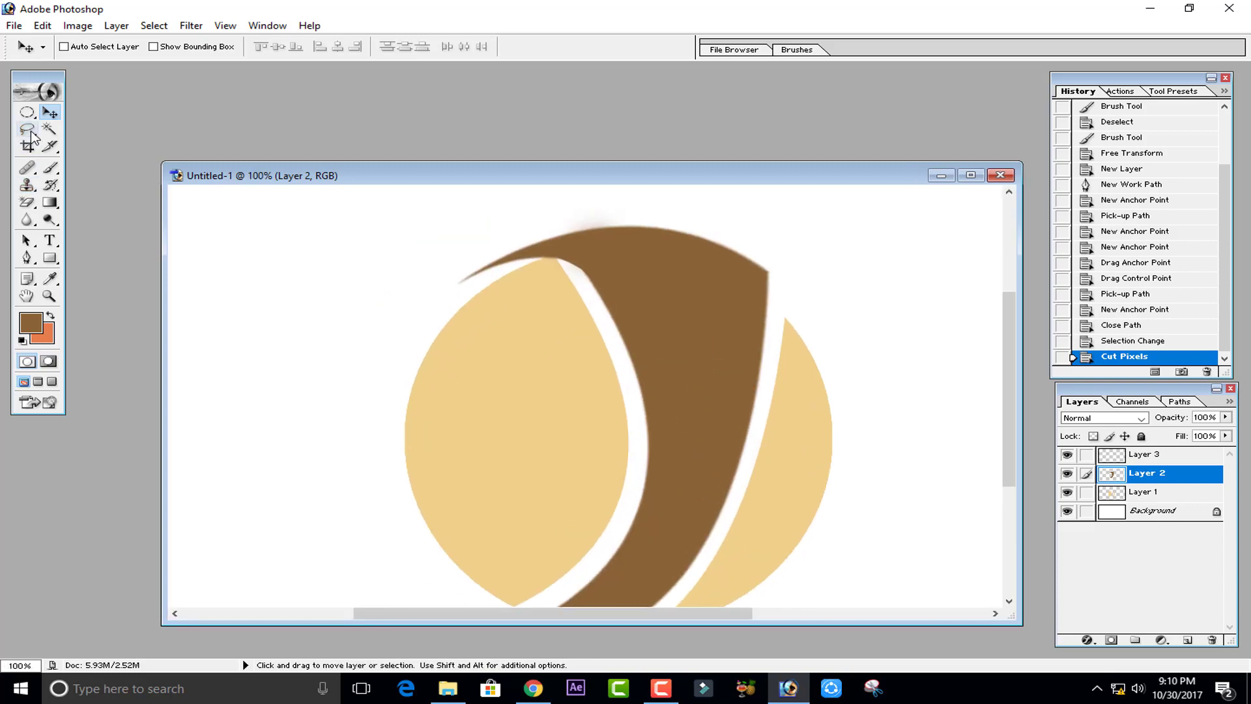
drag(32, 136, 98, 147)
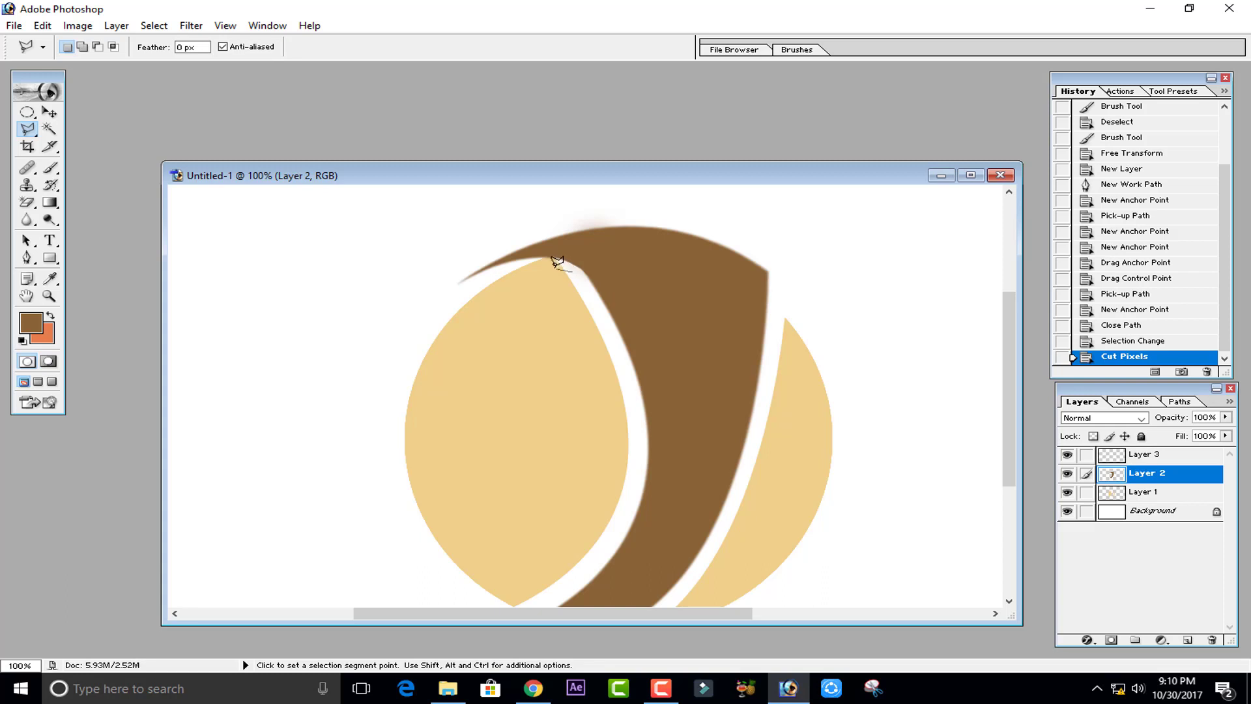
double_click(503, 200)
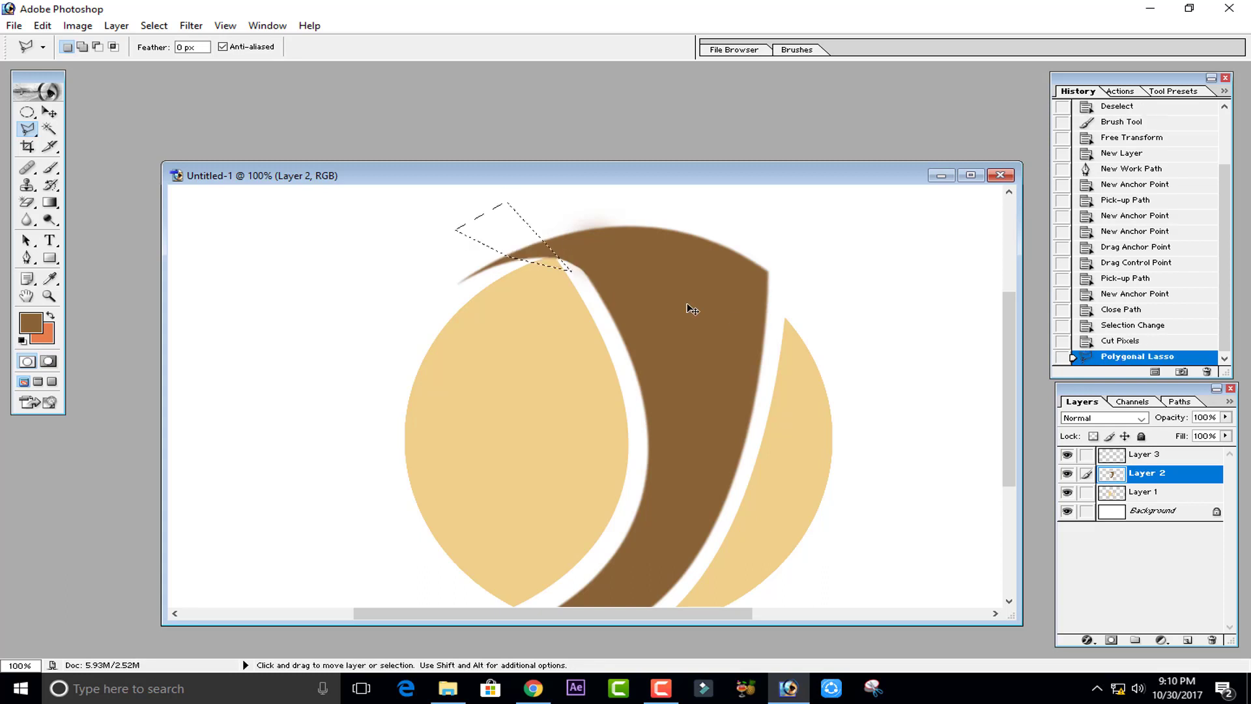
click(1170, 492)
key(ctrl+x)
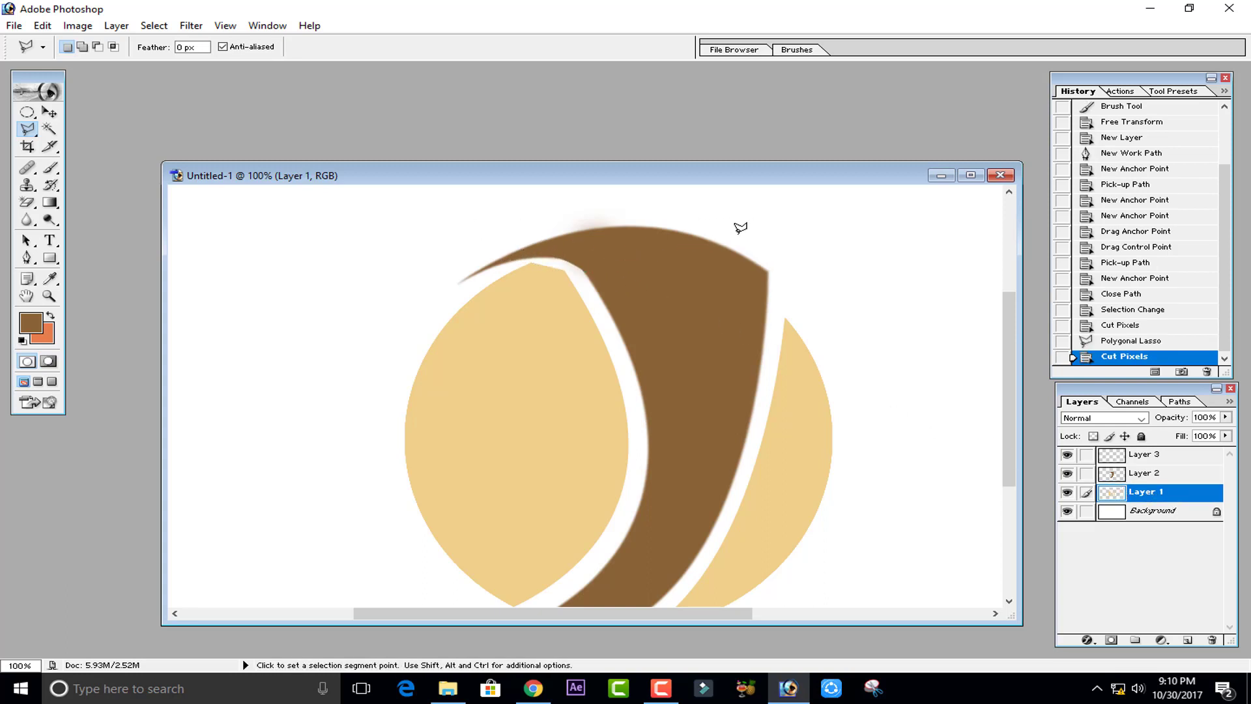
- Draw a closed Pen path over the circle's top edge below the crescent tip, convert it to a selection, and cut it away
click(27, 257)
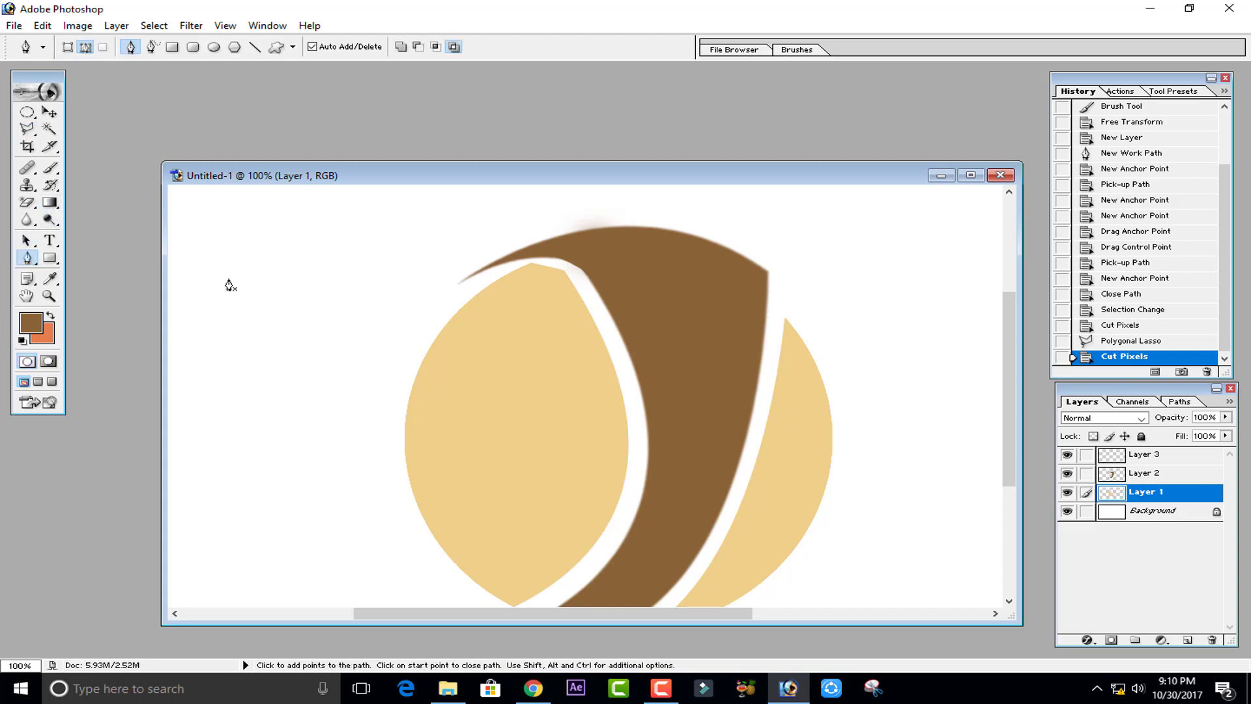
click(576, 288)
drag(430, 329, 389, 369)
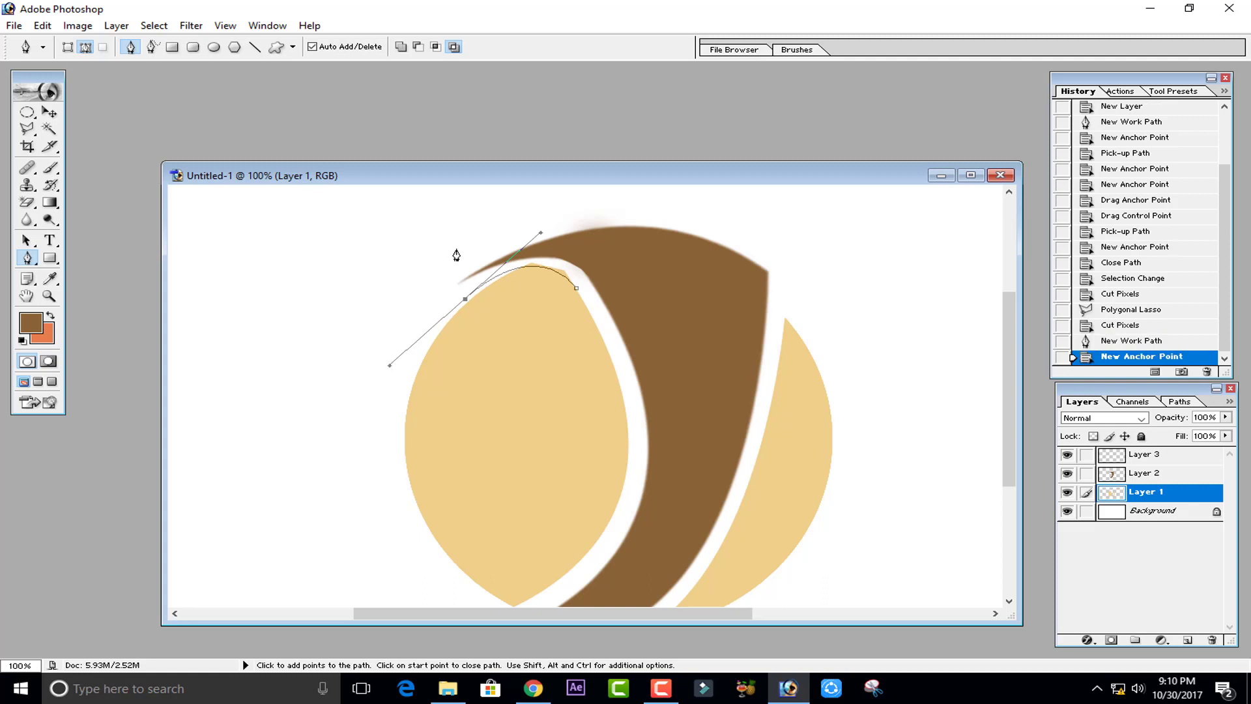
click(456, 248)
click(572, 260)
click(577, 292)
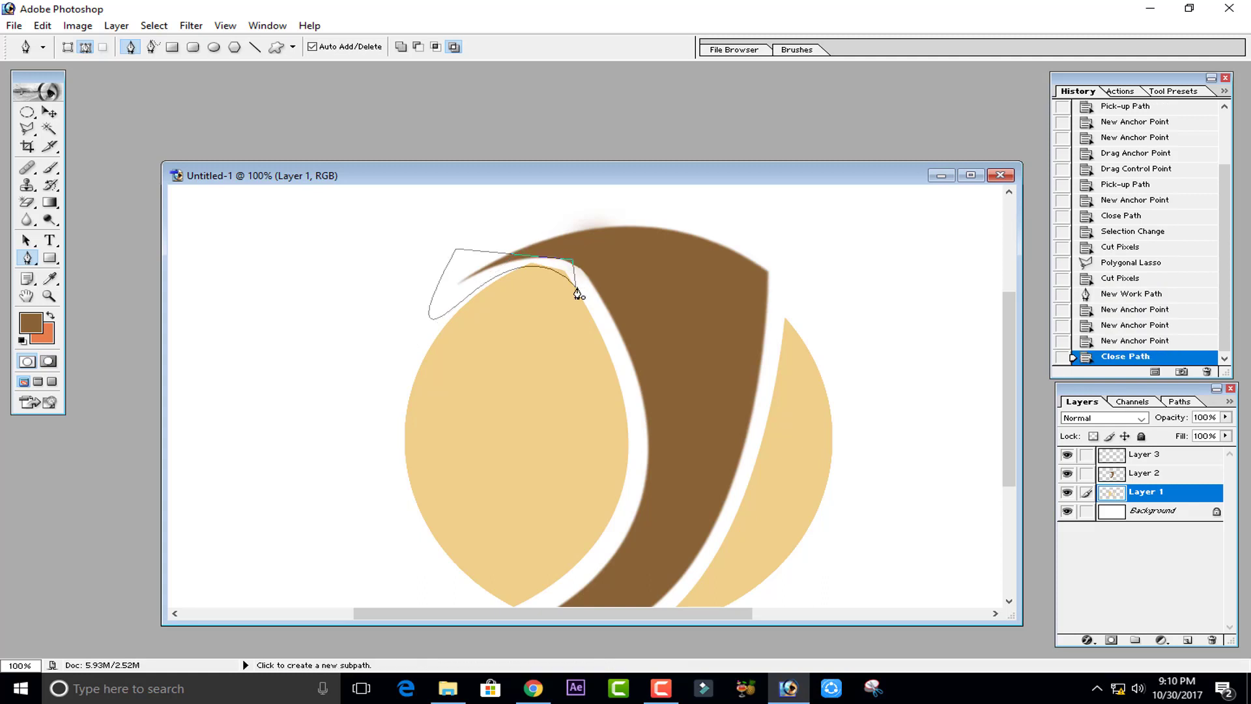
key(ctrl+Return)
key(ctrl+x)
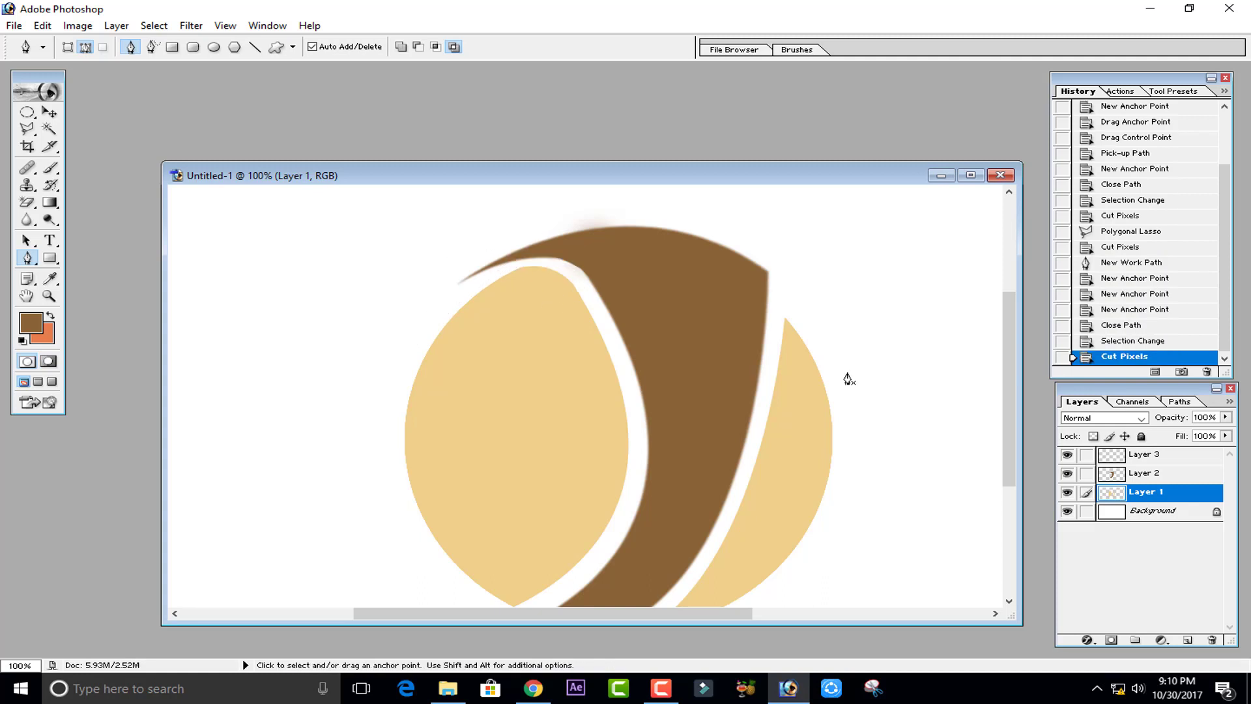
- On the new layer, draw a small circular selection from its centre just above the crescent's top-right tip
key(ctrl+minus)
key(ctrl+minus)
key(ctrl+minus)
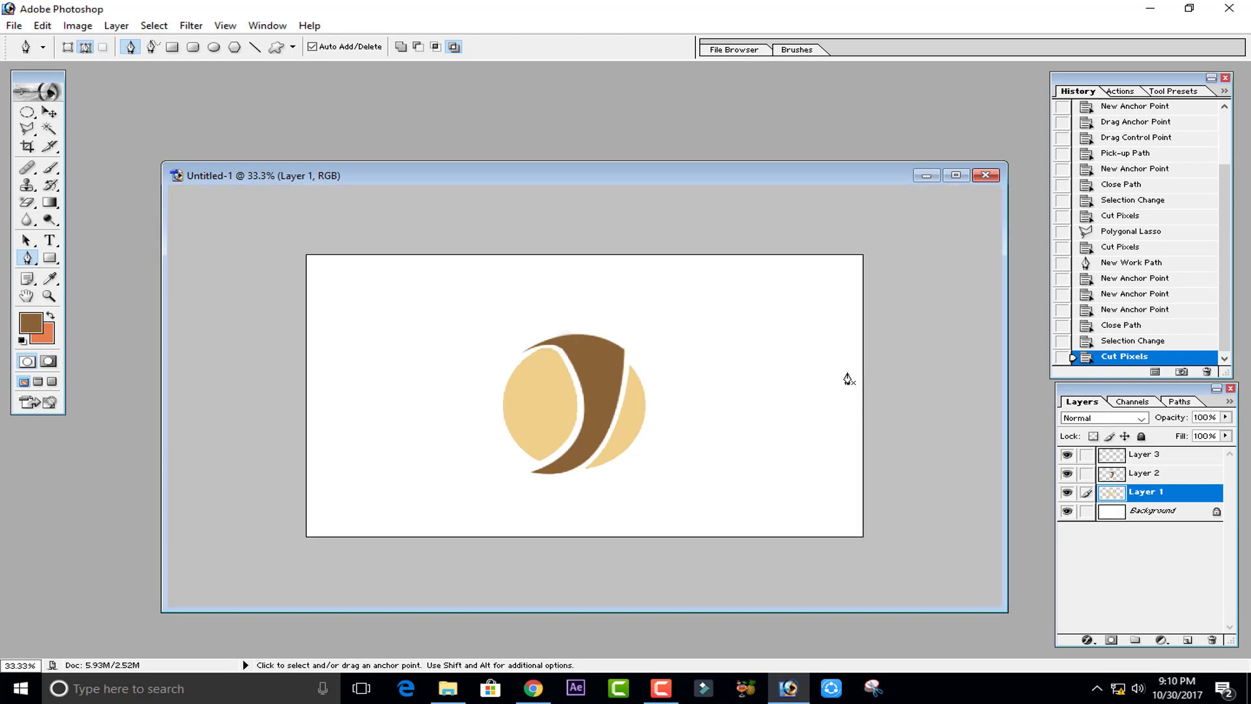
key(ctrl+plus)
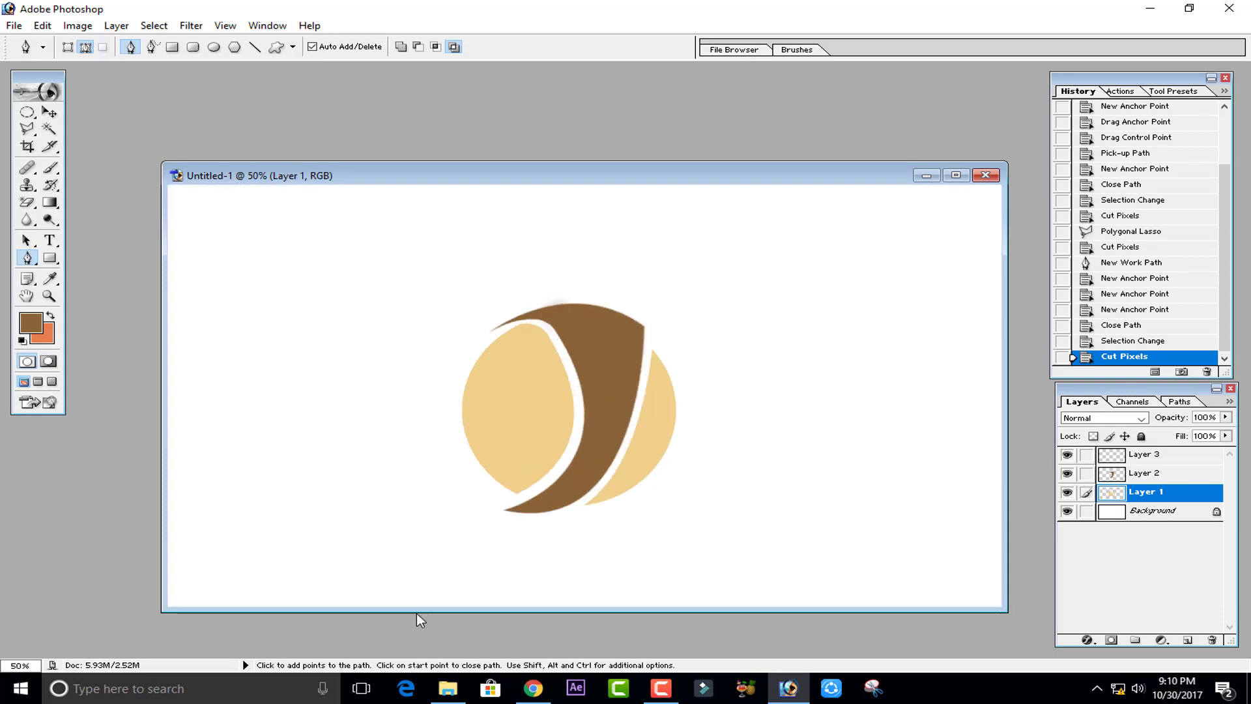
click(1144, 456)
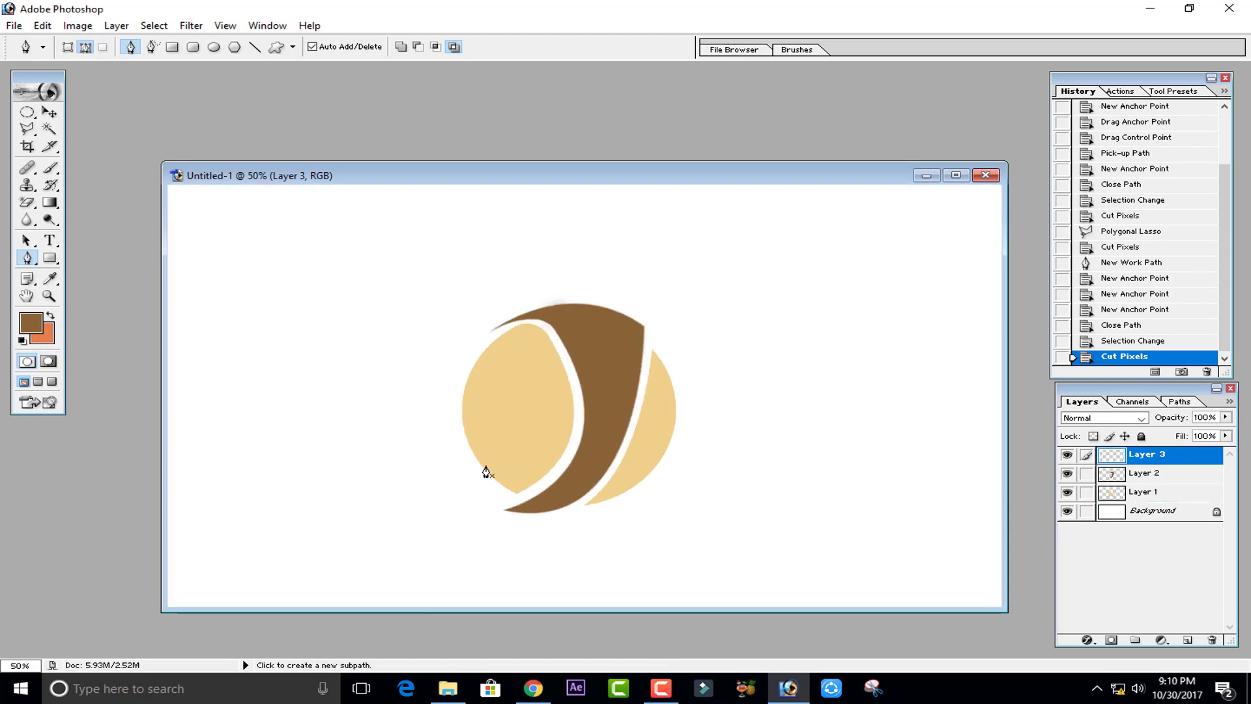
click(26, 111)
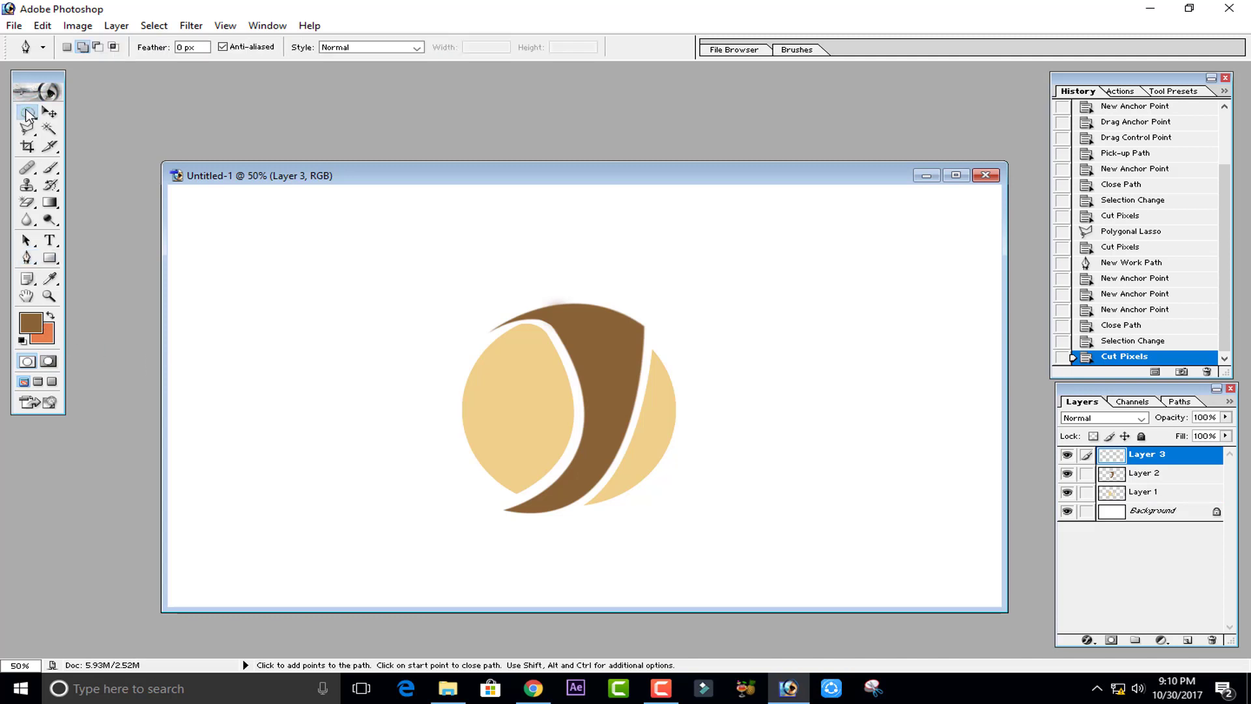
key(alt)
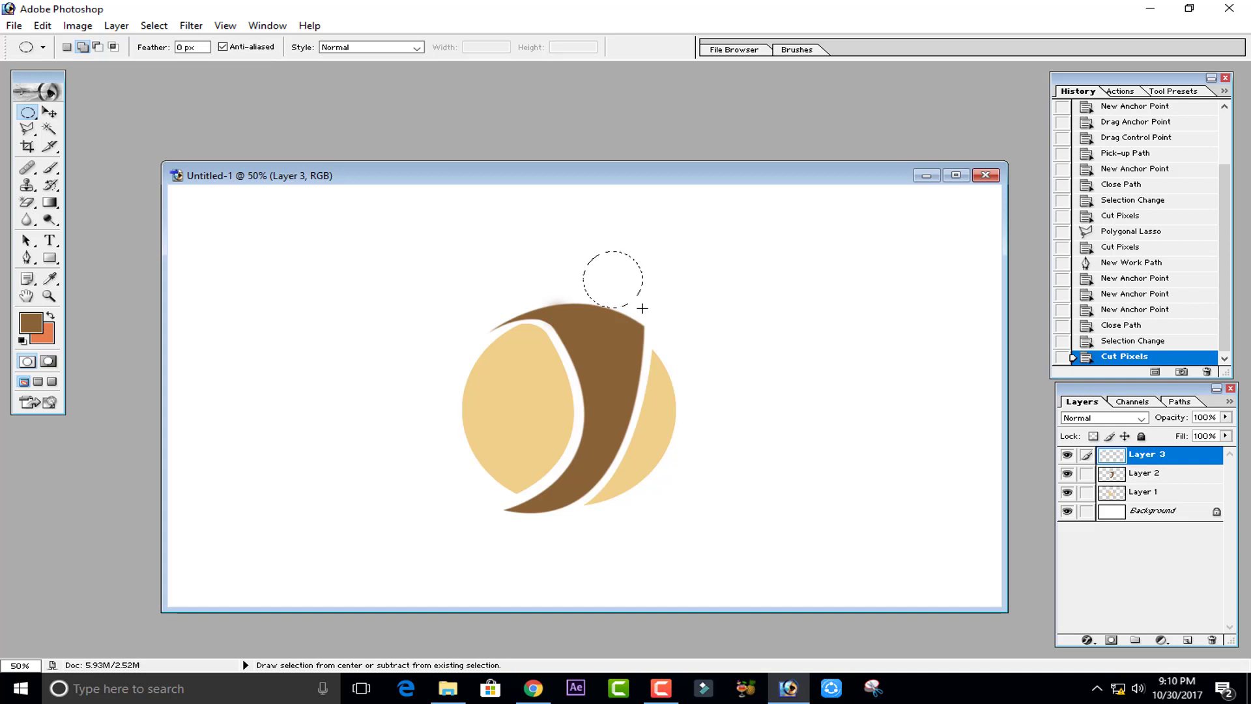
drag(642, 308, 642, 308)
- Inspect the orange swatch colour E77D4C in the Color Picker and restore the original colour order
click(50, 317)
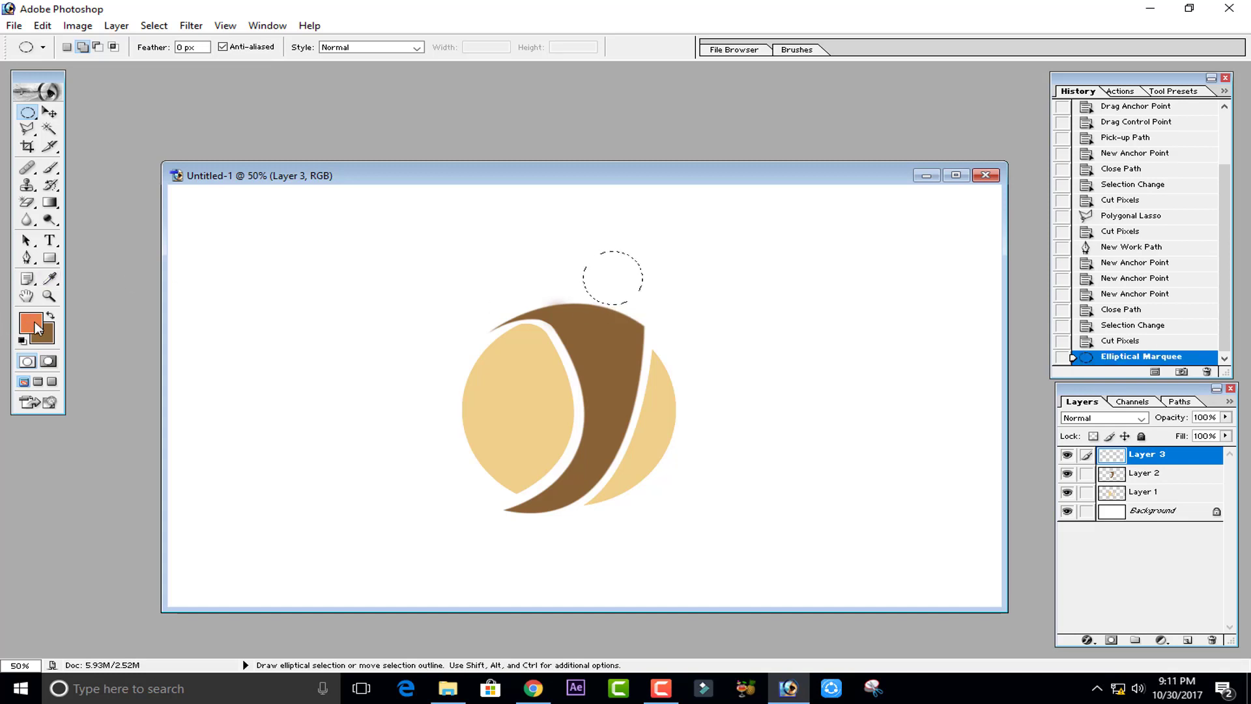
click(35, 322)
drag(749, 451, 655, 450)
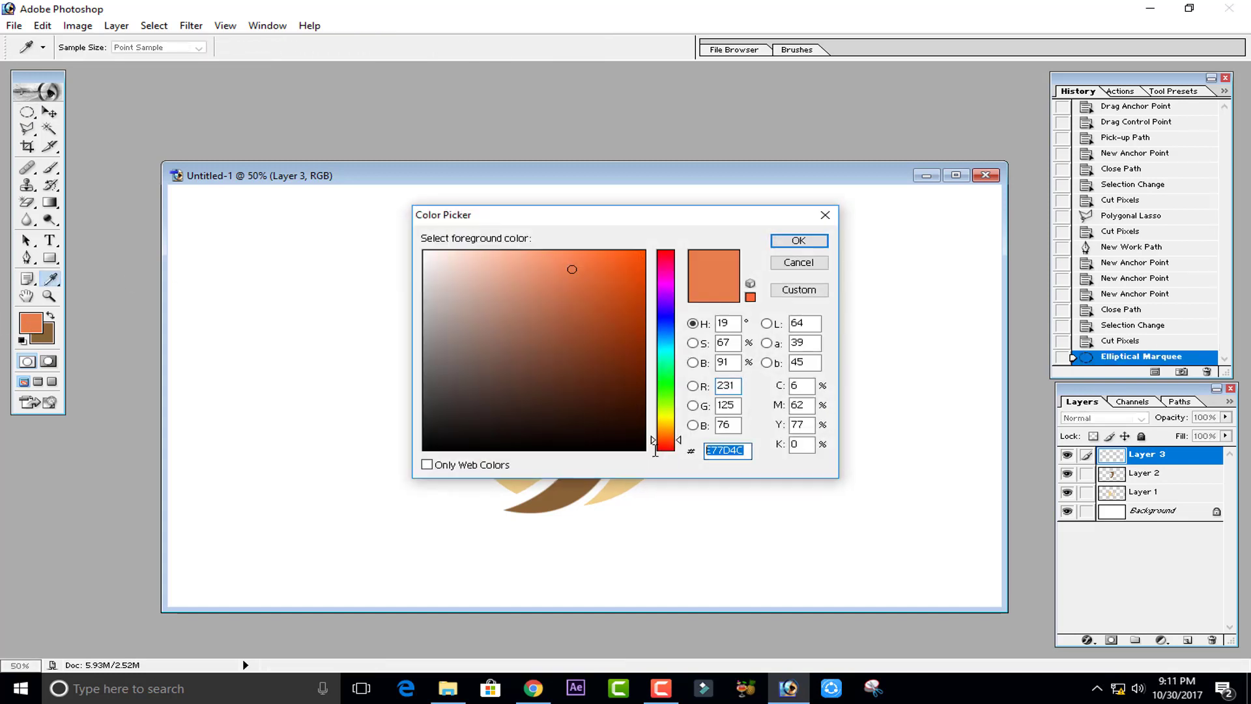
click(798, 242)
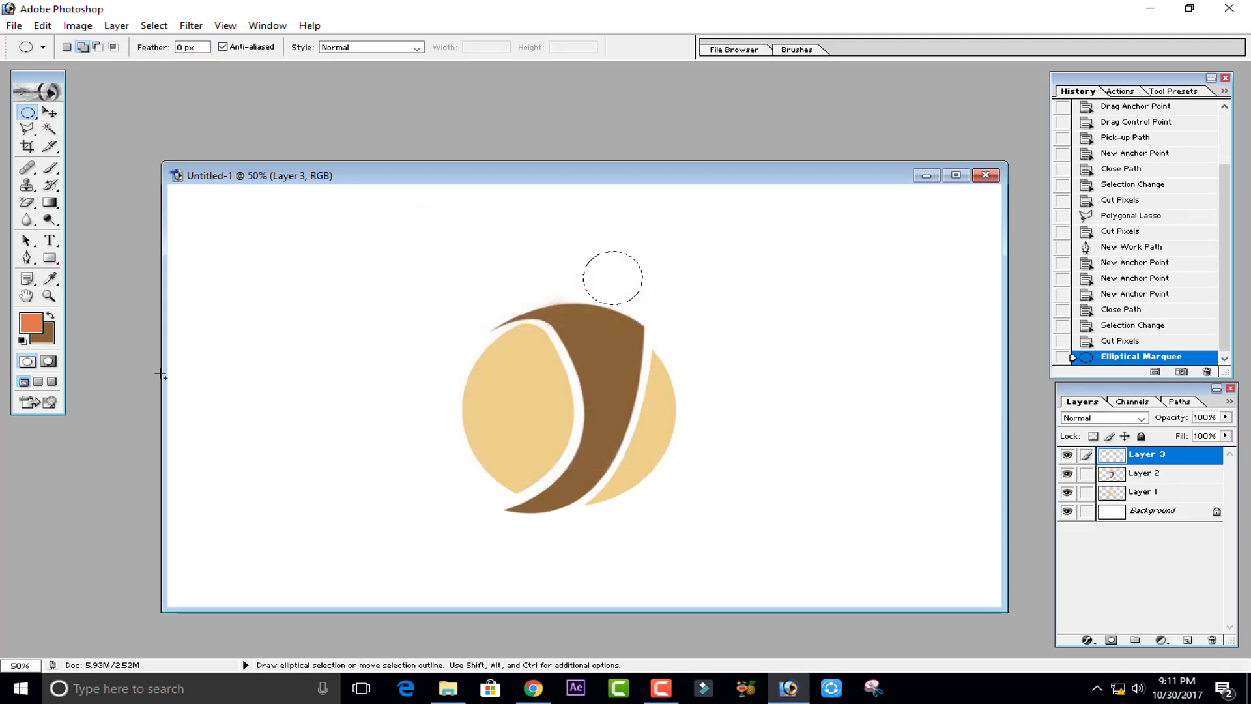
click(50, 316)
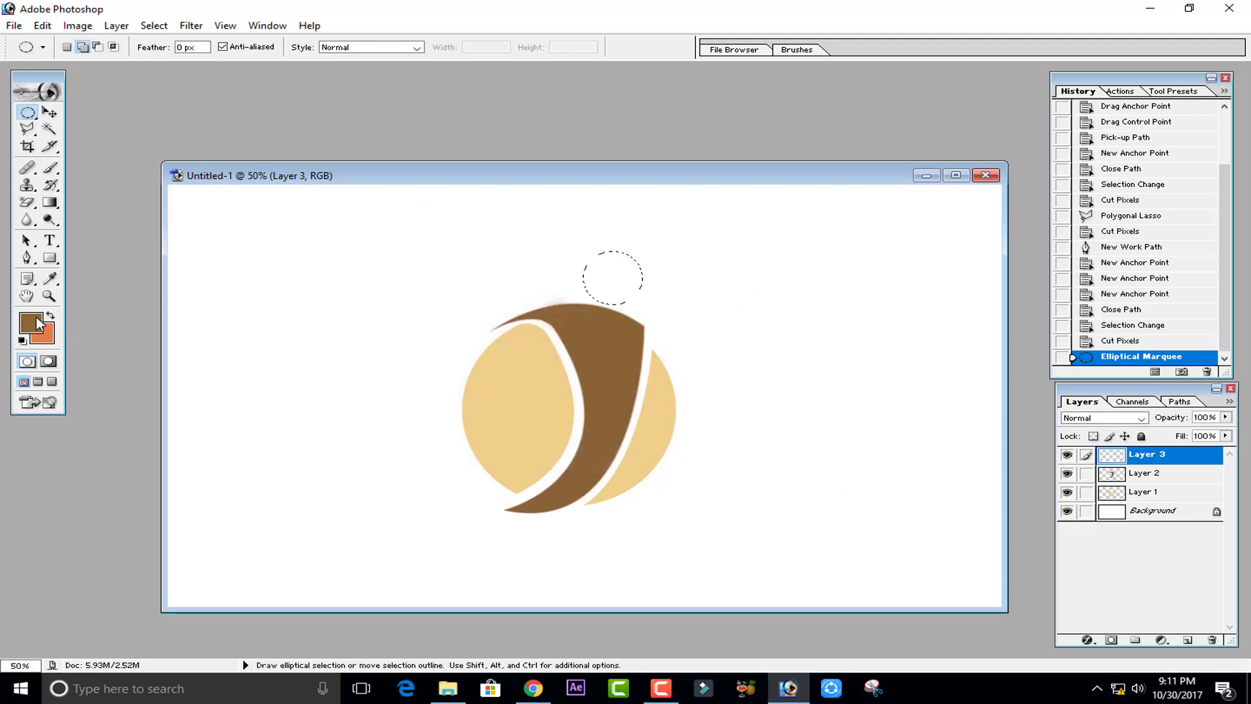
- Sample the beige circle colour EECE8A as the foreground colour in the Color Picker
click(39, 324)
drag(747, 451, 693, 453)
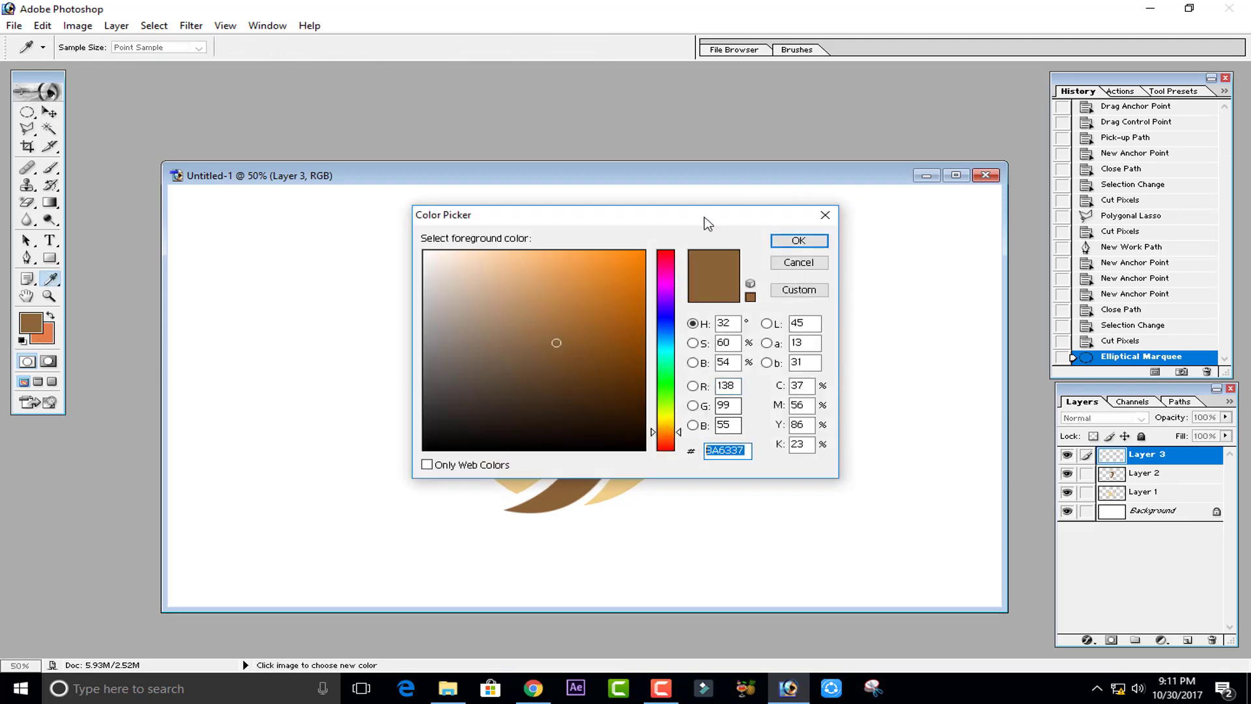
drag(705, 218, 1060, 164)
click(532, 420)
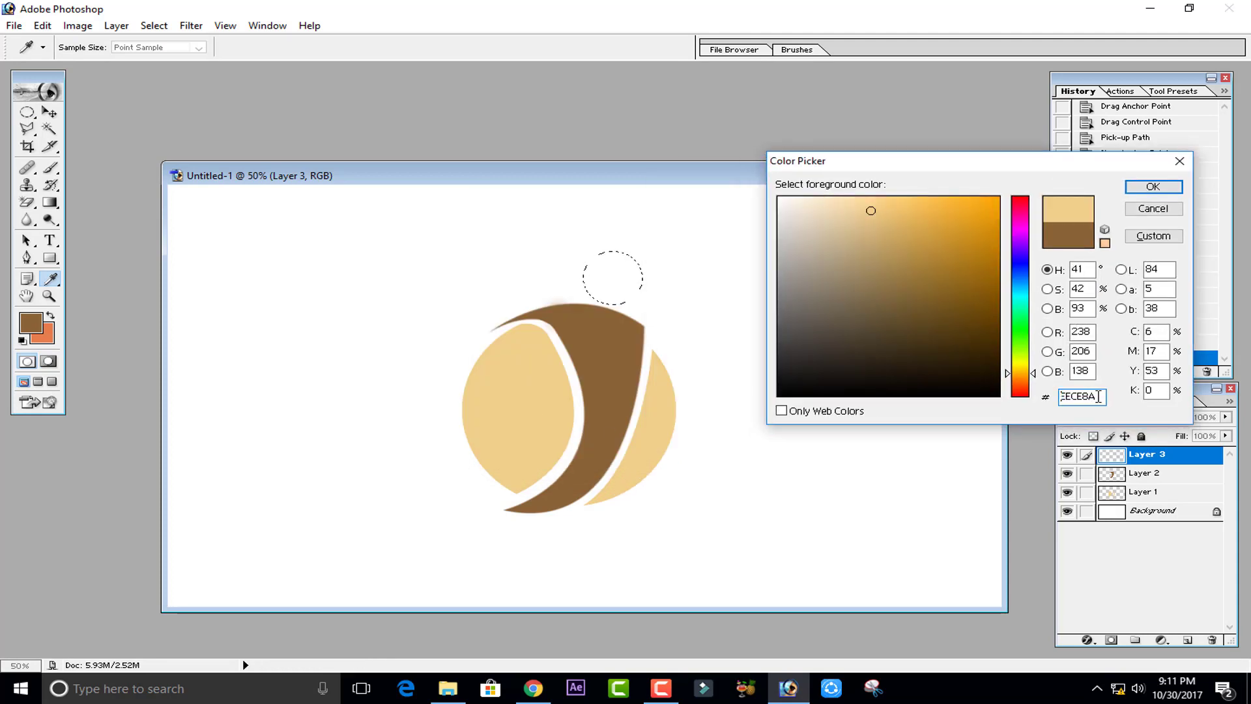
click(1153, 187)
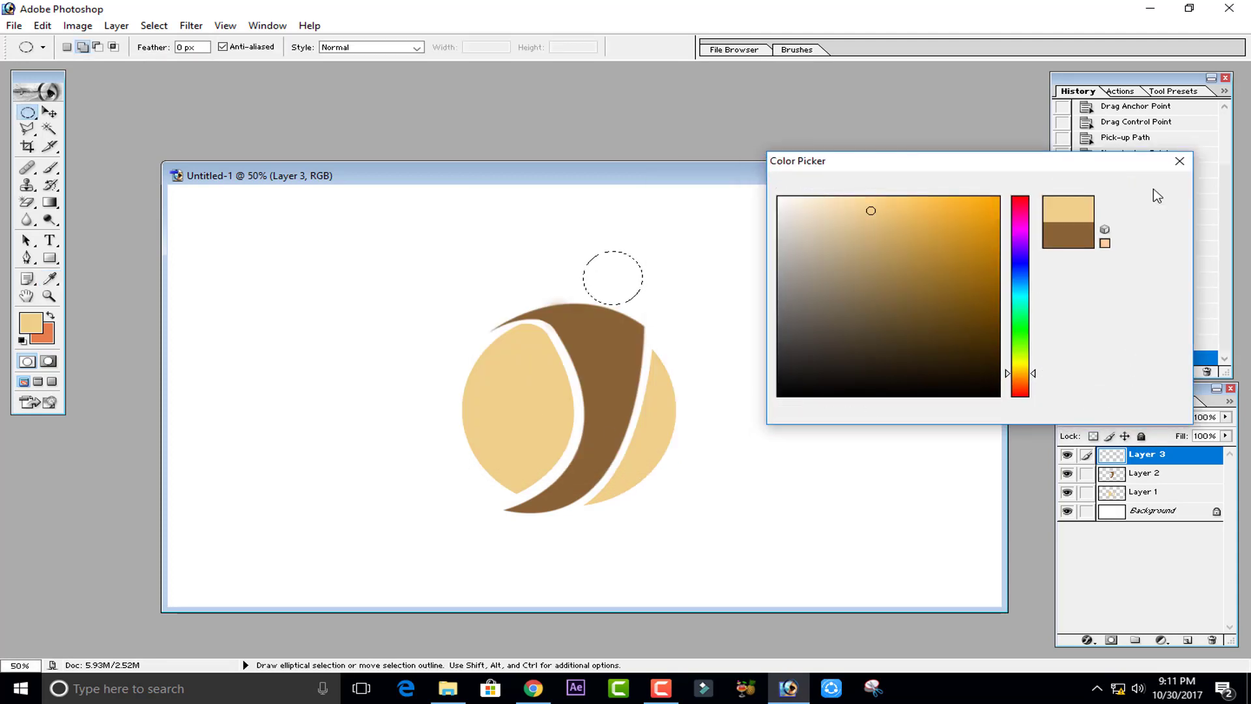
- Swap to orange, brush-fill the small circular selection to make the ball, deselect, and nudge the ball into place
click(50, 316)
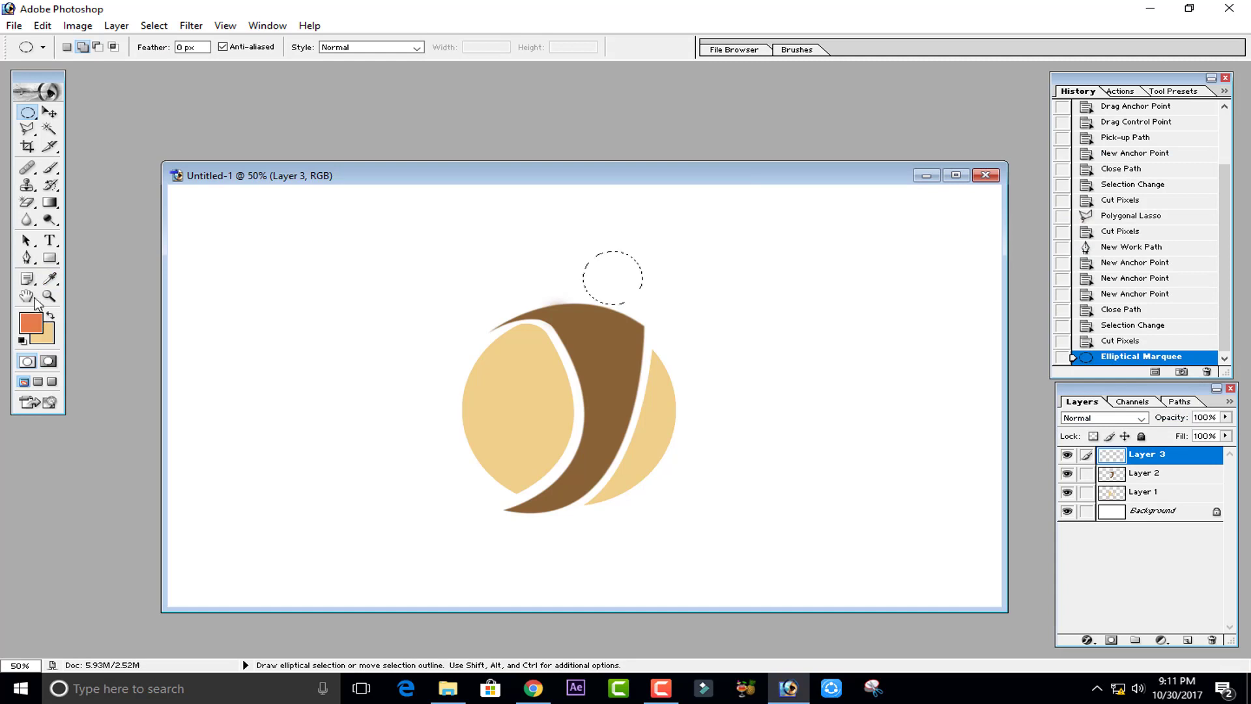
click(51, 168)
drag(597, 280, 623, 269)
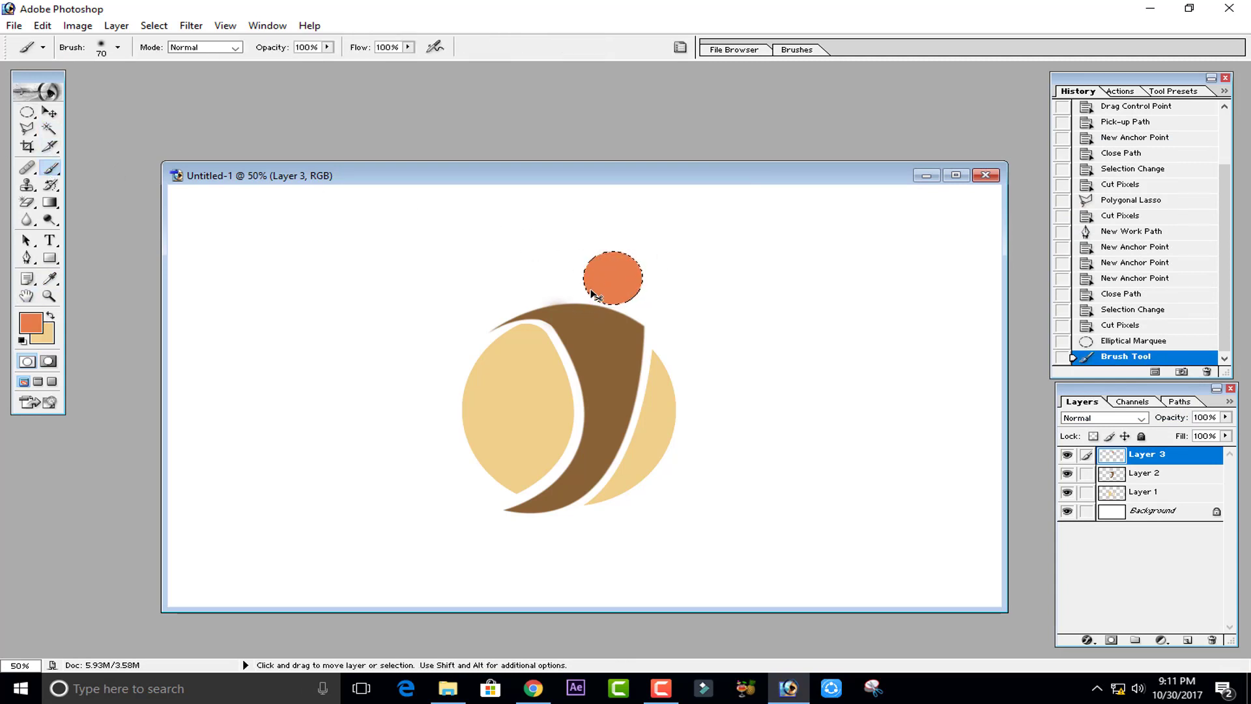
key(ctrl+d)
click(52, 110)
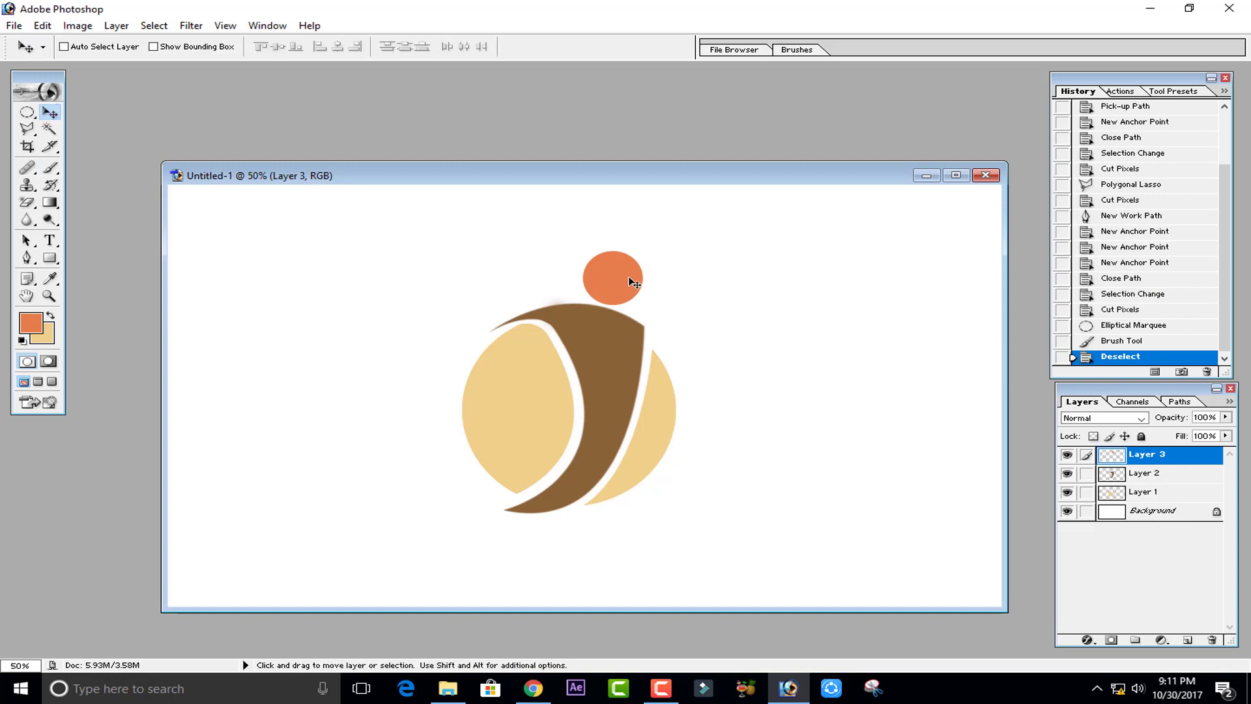
drag(630, 263, 628, 270)
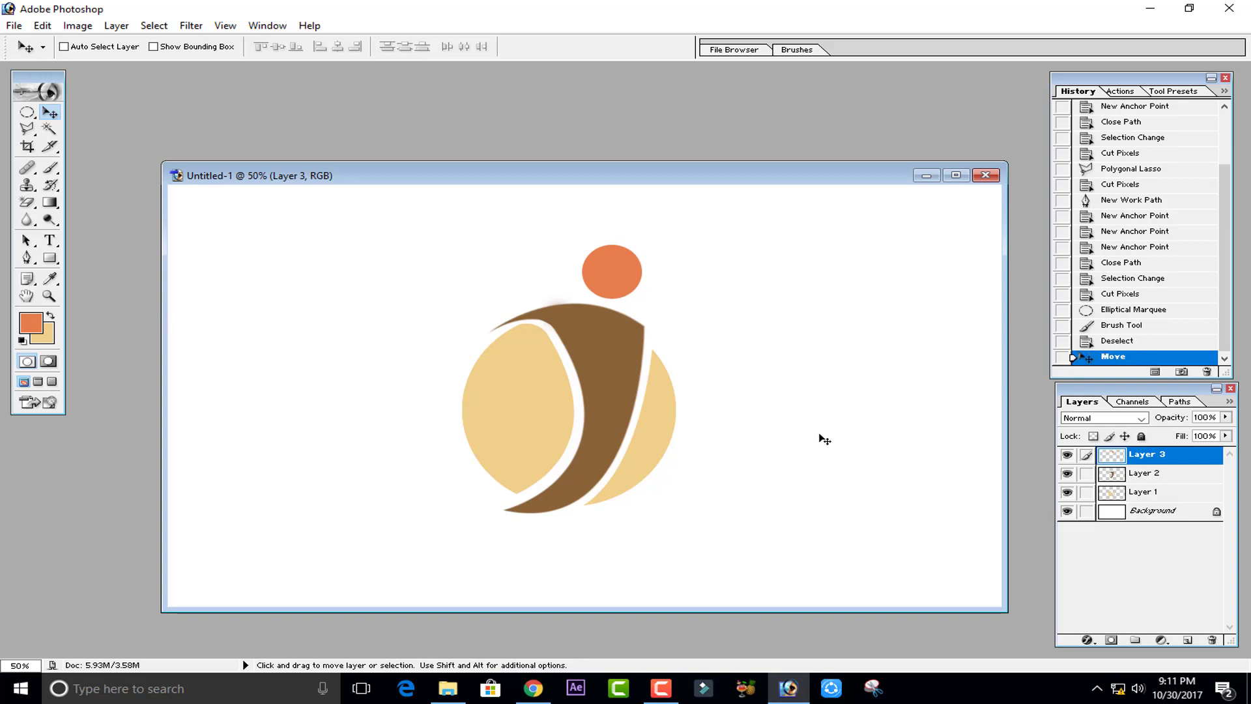
- Load the crescent layer's transparency as a selection
click(1110, 476)
right_click(1111, 476)
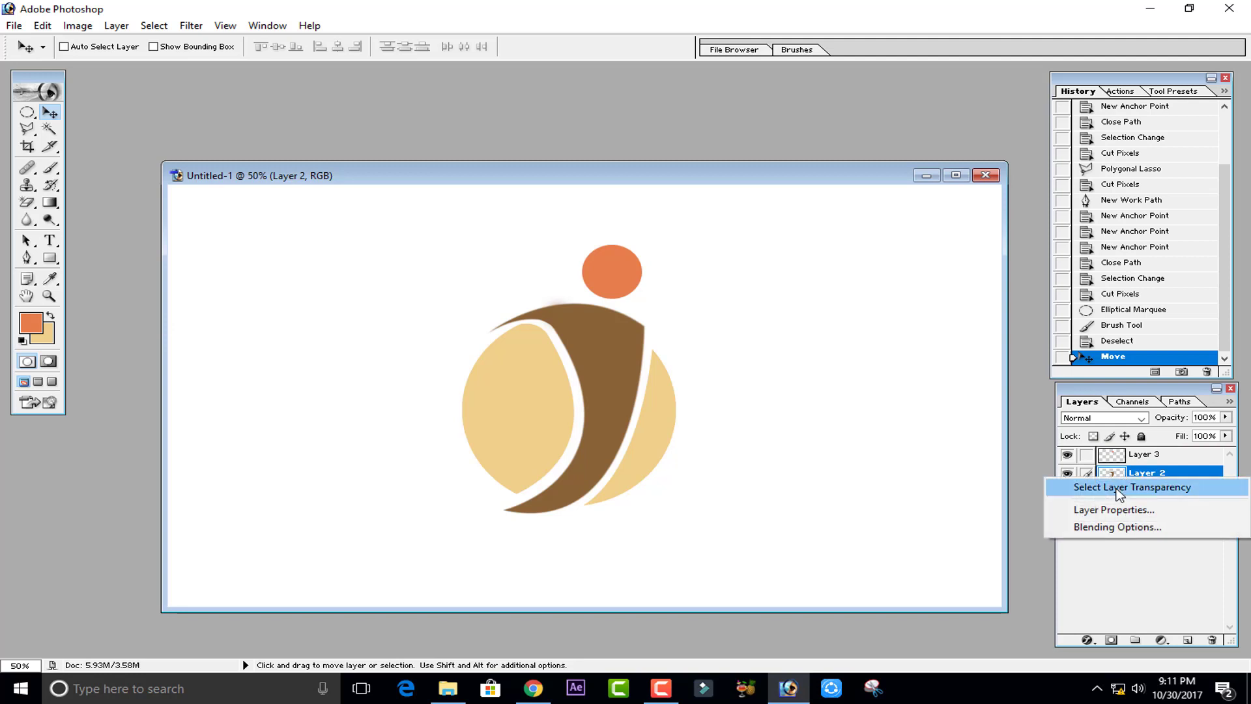
click(1117, 489)
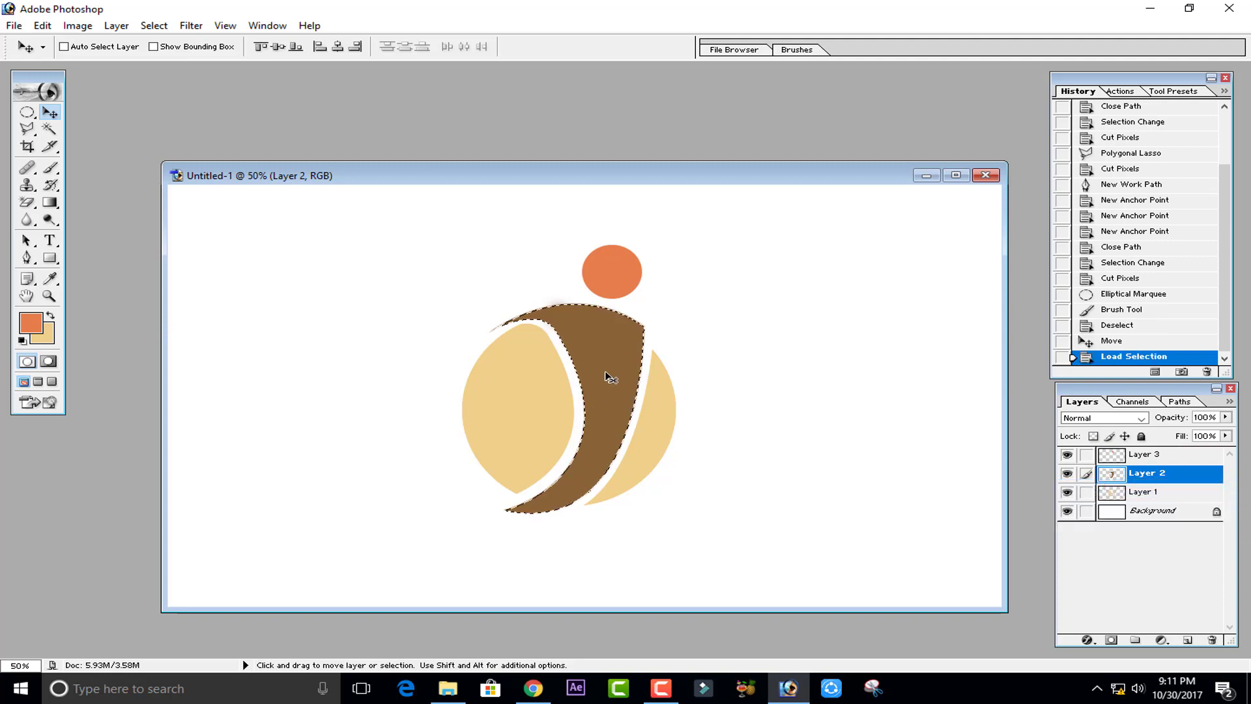
right_click(1107, 475)
click(1111, 480)
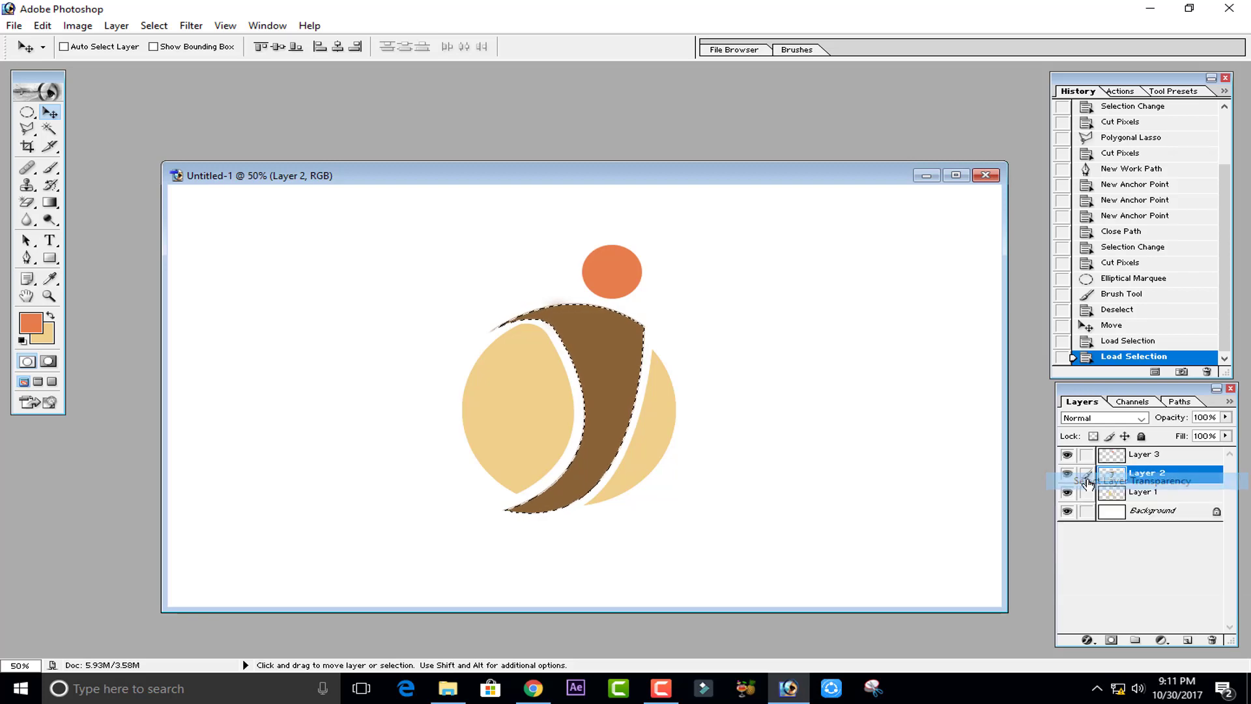
- Pick a light tan foreground colour in the Color Picker
click(31, 322)
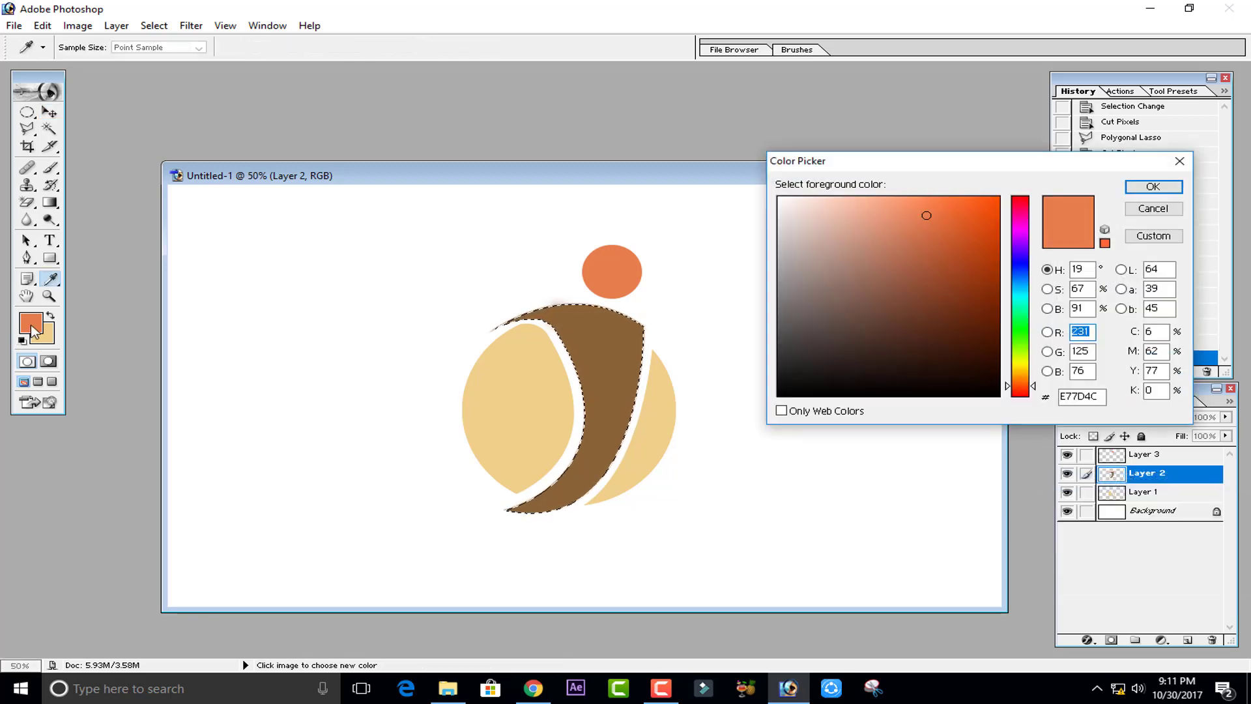
click(50, 316)
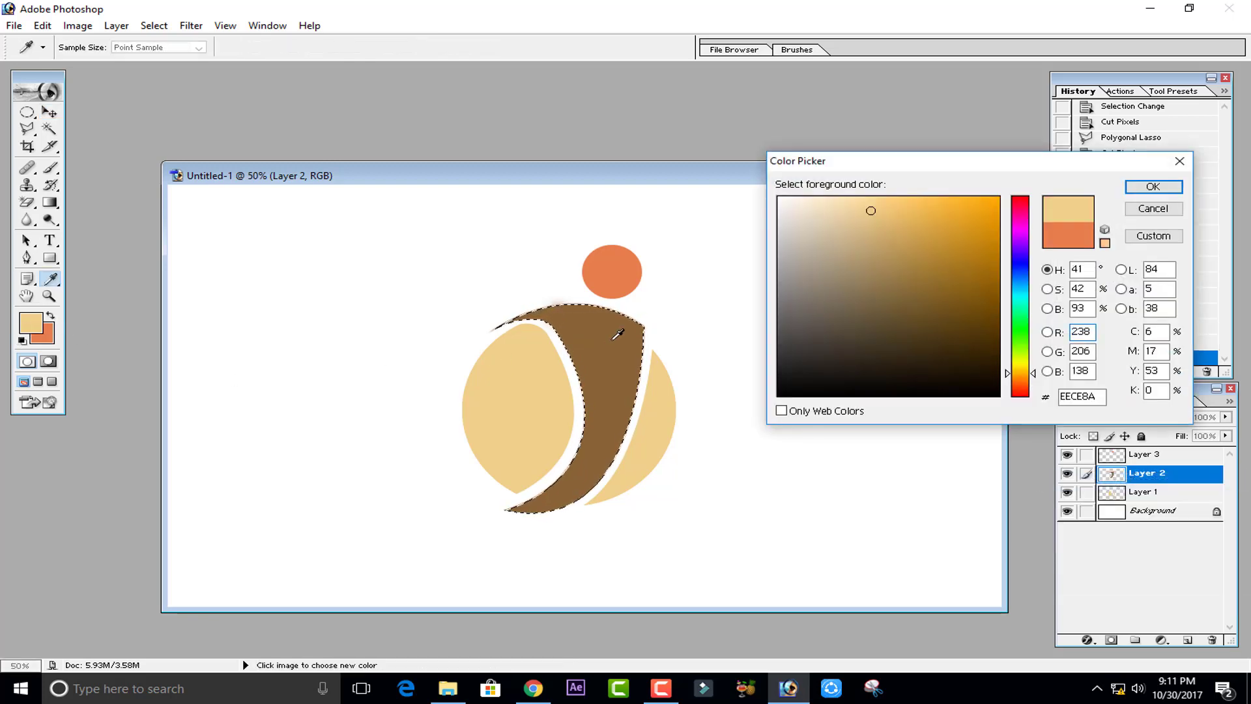
click(615, 331)
drag(917, 275, 909, 226)
click(1130, 187)
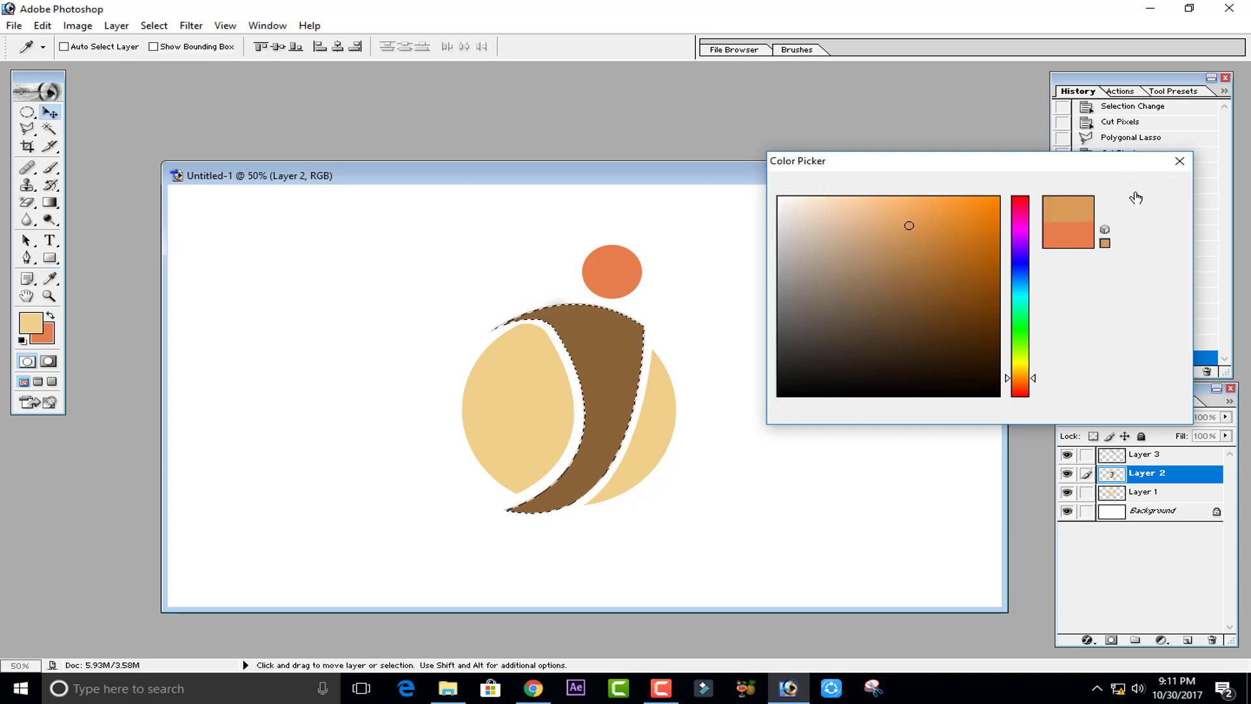
- Enlarge the Brush to 800 px and paint the tan softly over the crescent's lower and upper parts, then deselect
click(51, 168)
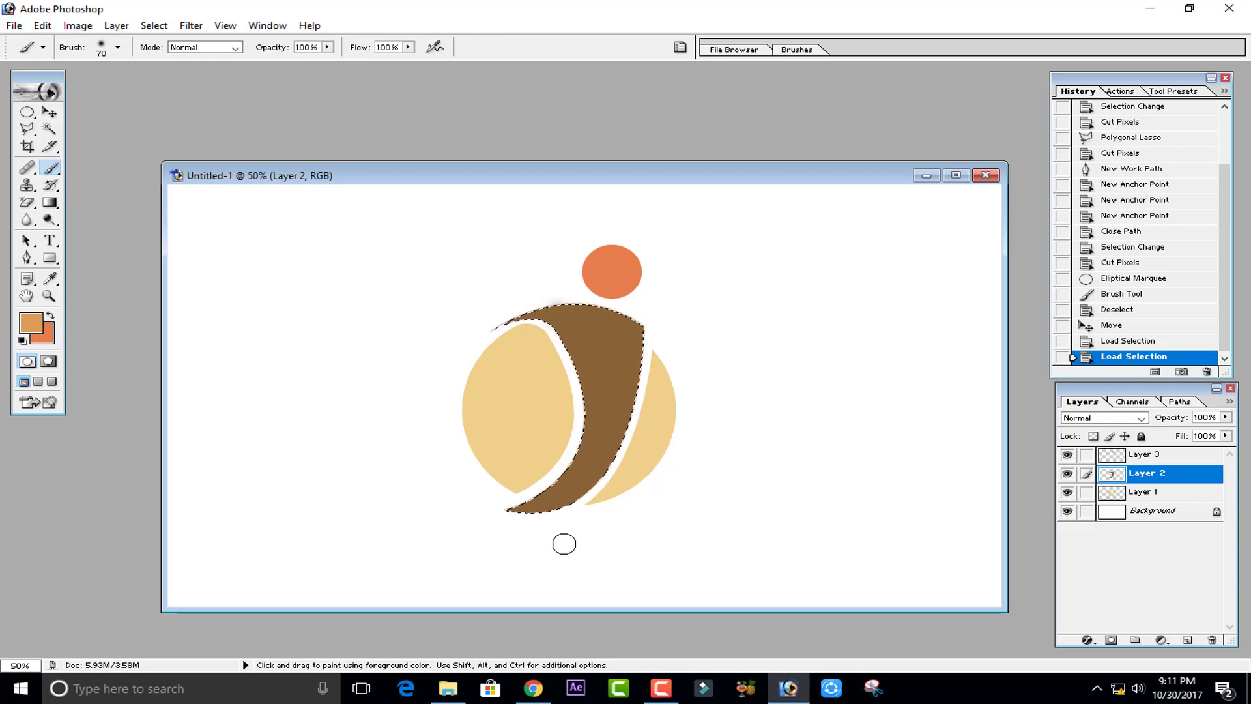
key(bracketright)
key(bracketright)
key(bracketright)
key(bracketright)
key(bracketright)
key(bracketright)
key(bracketright)
key(bracketright)
key(bracketright)
key(bracketright)
key(bracketright)
key(bracketright)
key(bracketright)
click(533, 529)
click(534, 529)
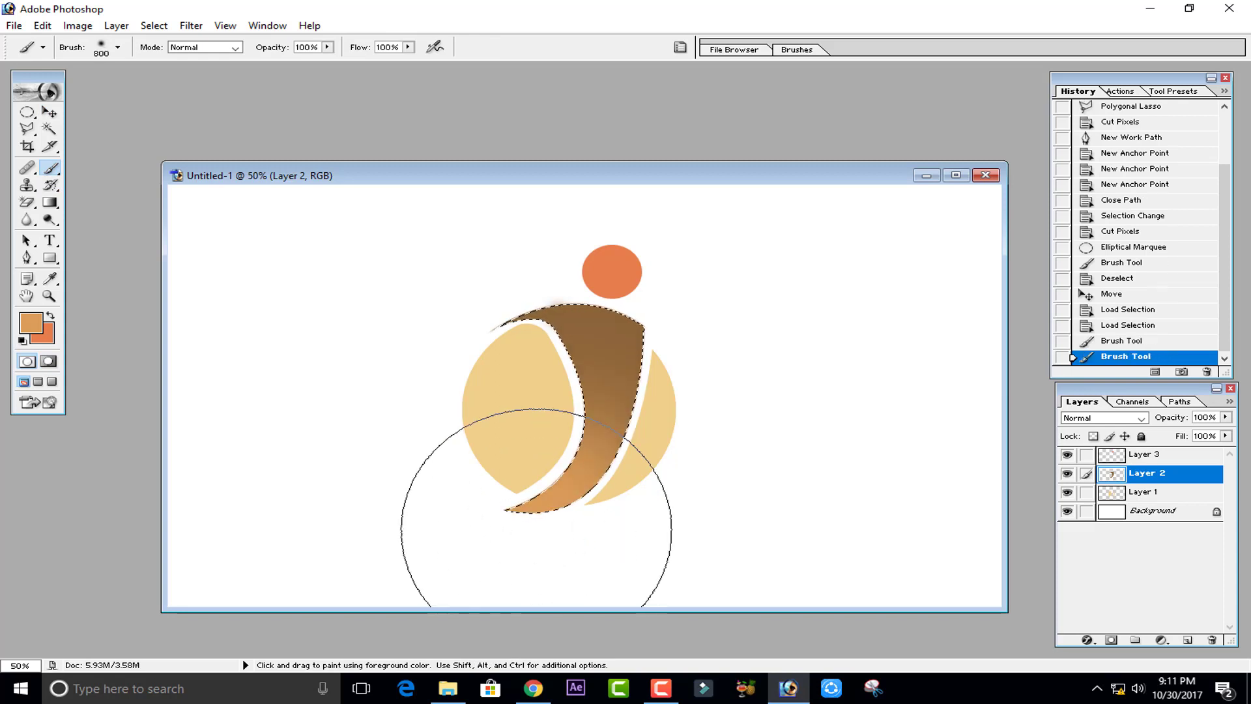
click(542, 494)
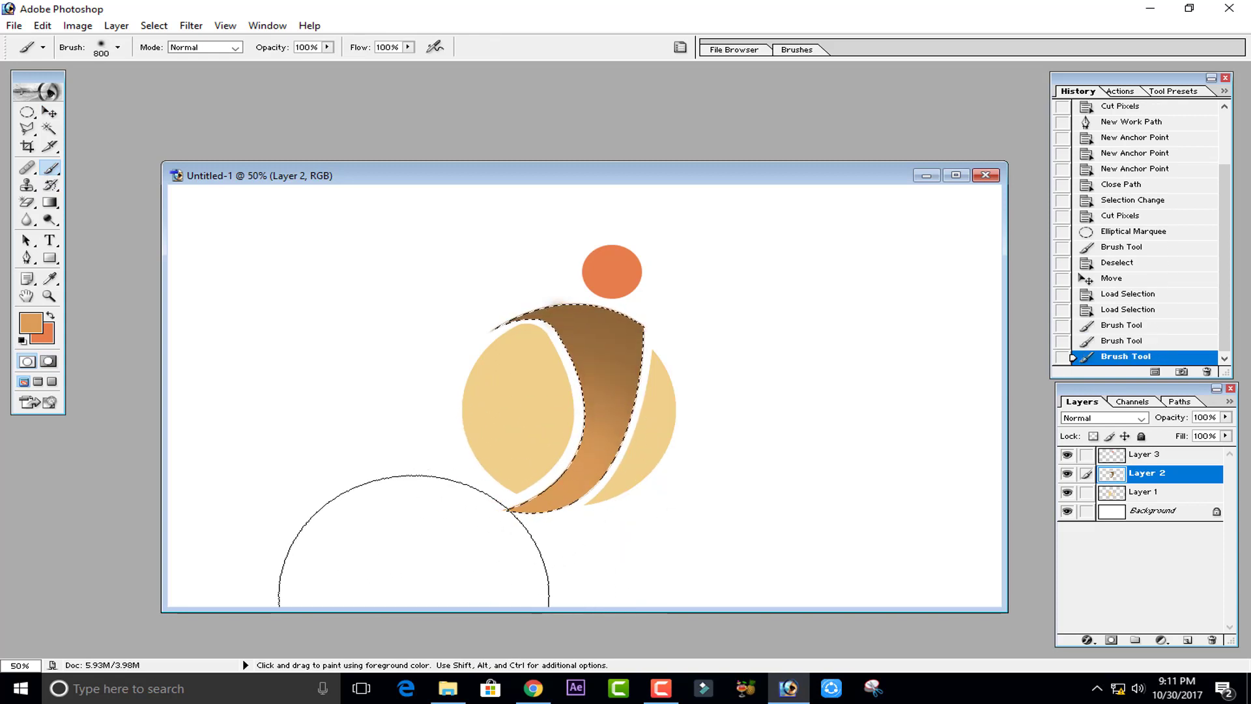
alt+click(589, 321)
click(619, 309)
click(619, 308)
click(618, 307)
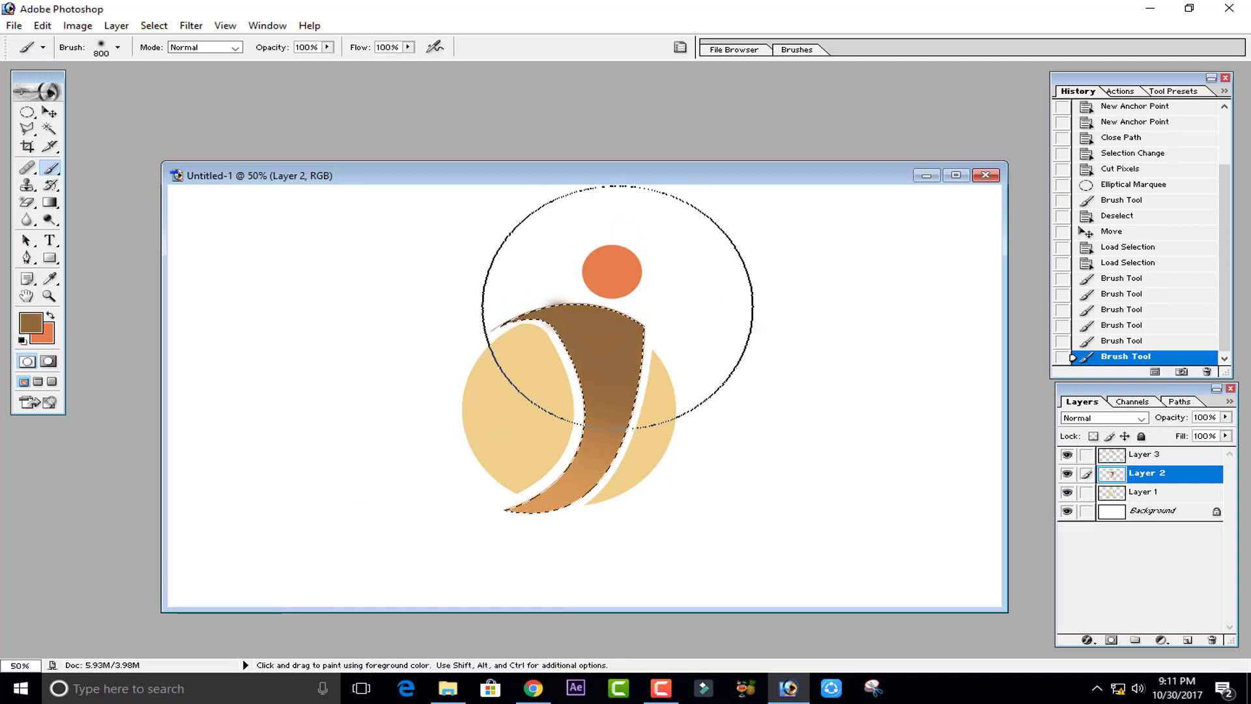
key(ctrl+d)
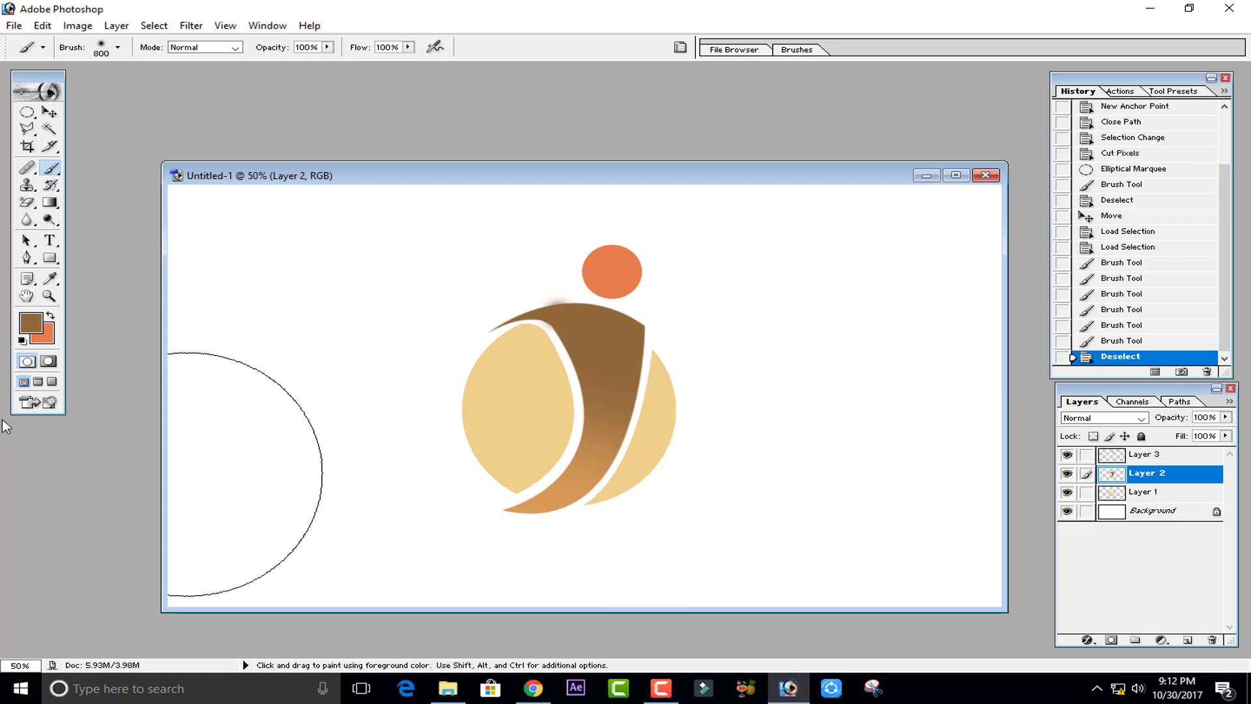
- Sample the crescent's lower colour and adjust the foreground to a darker brown A57745
click(51, 279)
click(31, 322)
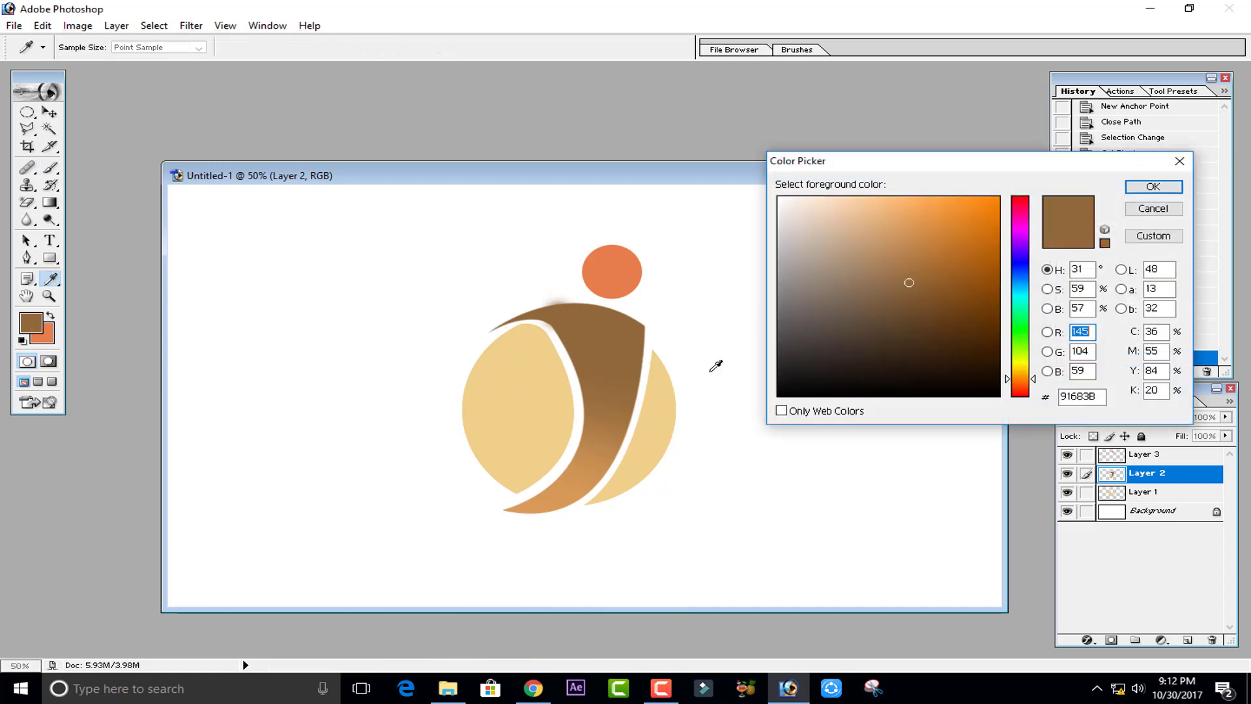
click(541, 502)
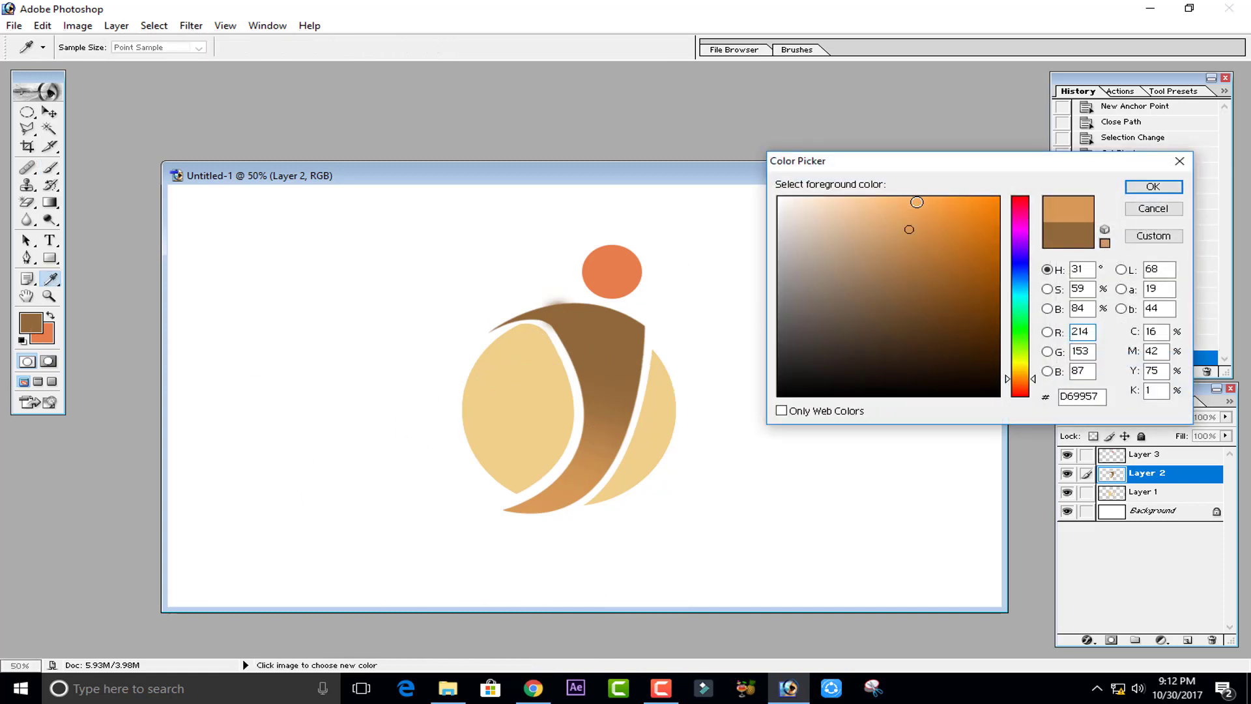
drag(913, 229, 907, 267)
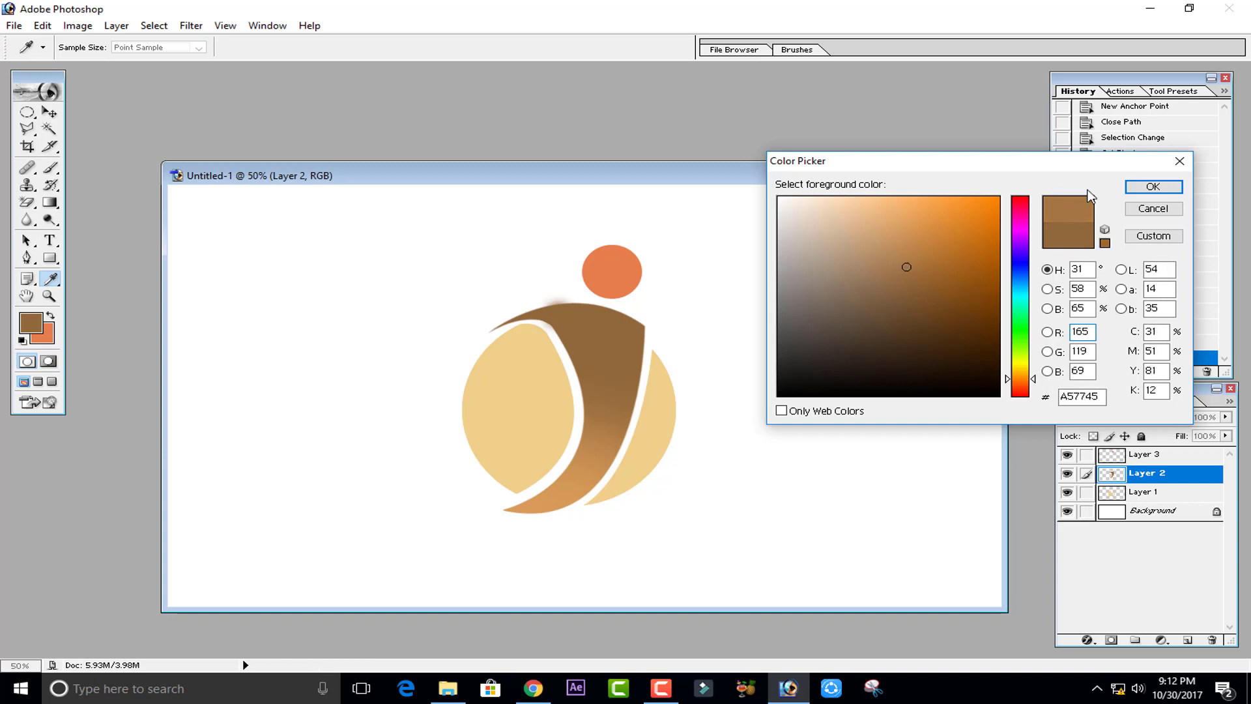
click(1152, 187)
- Reload the crescent's transparency selection and brush the darker brown over its lower part
key(b)
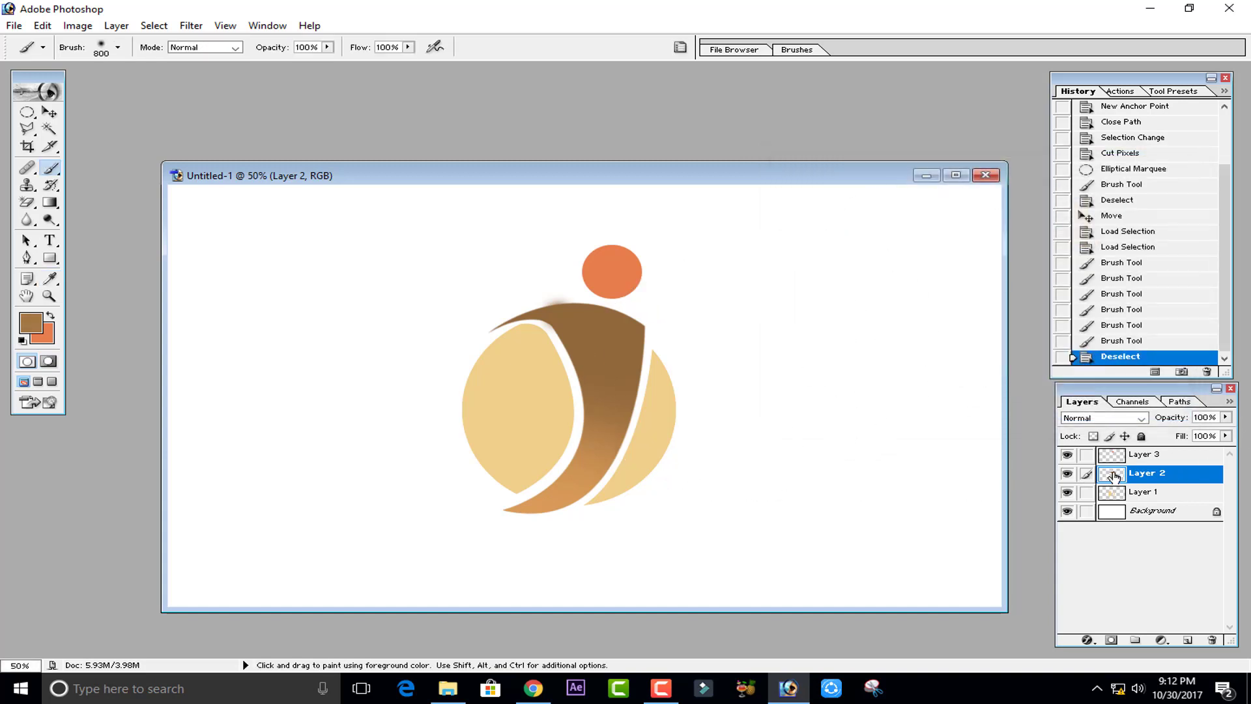
right_click(1115, 476)
click(1114, 483)
mouse_move(363, 470)
mouse_down()
mouse_move(461, 469)
mouse_move(480, 487)
mouse_up()
click(479, 488)
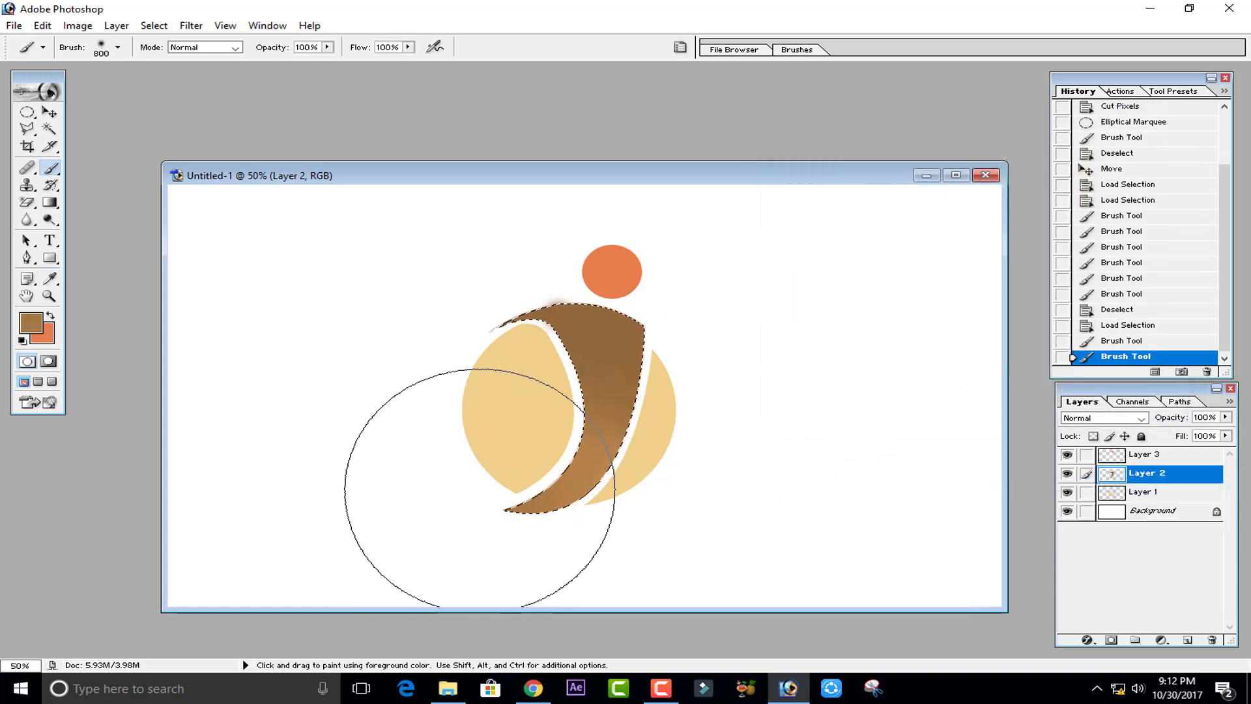
click(509, 460)
click(507, 467)
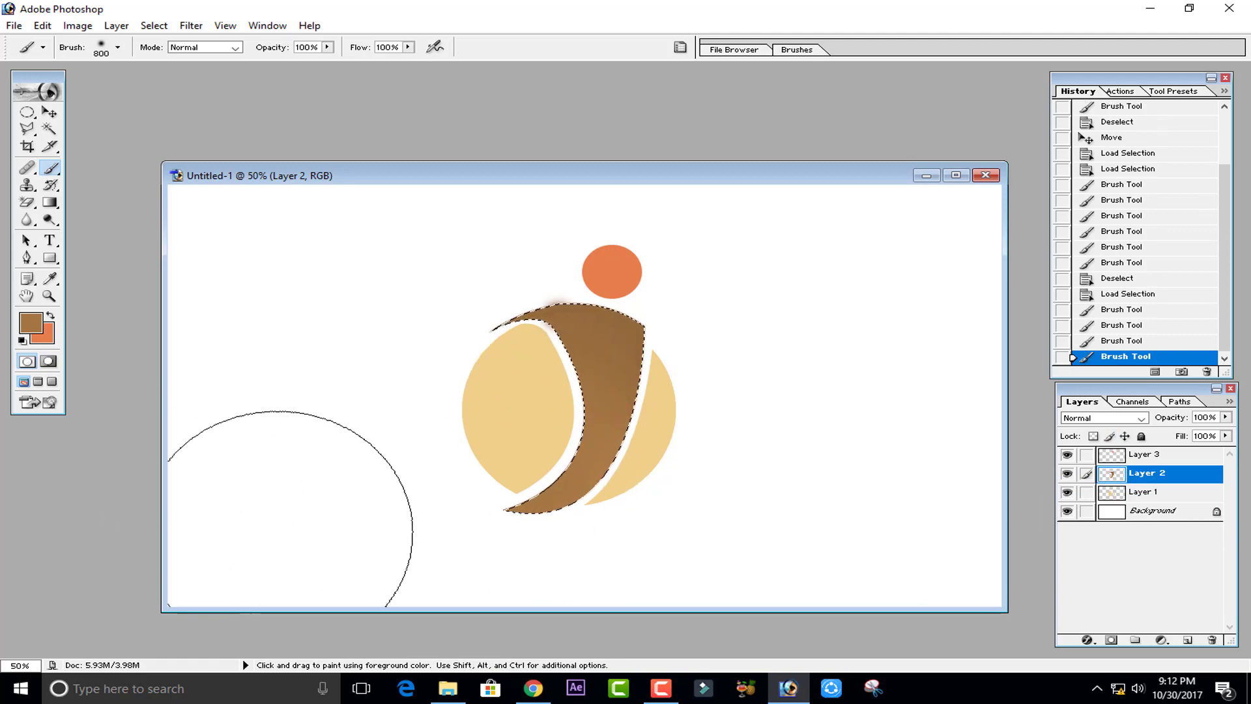
click(30, 322)
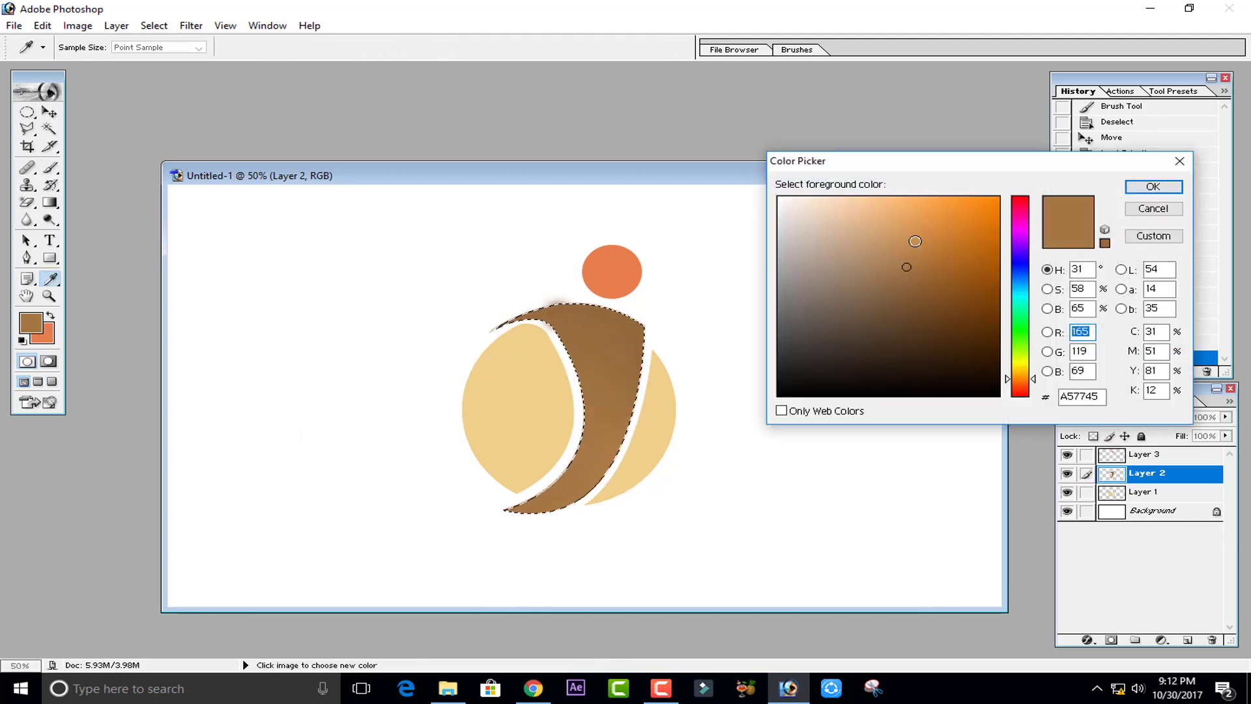
click(906, 254)
click(1152, 187)
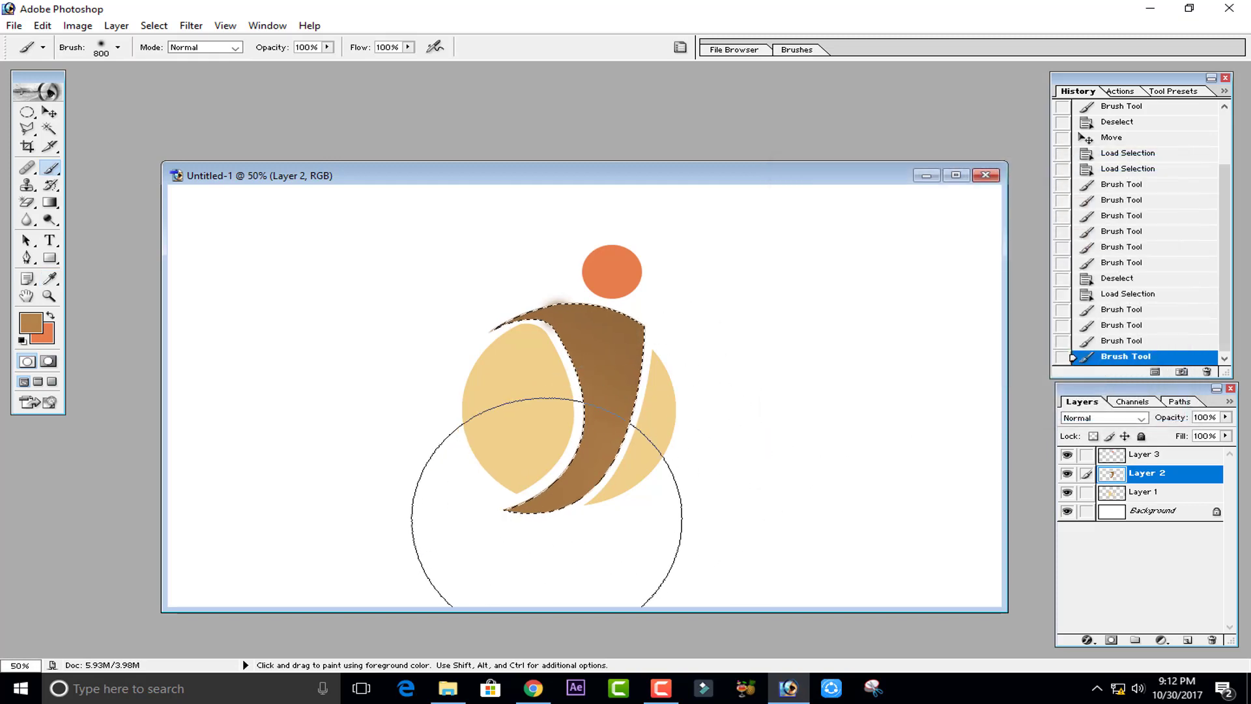
- Deselect the crescent and sample the orange ball's colour E77D4C as the foreground
key(ctrl+d)
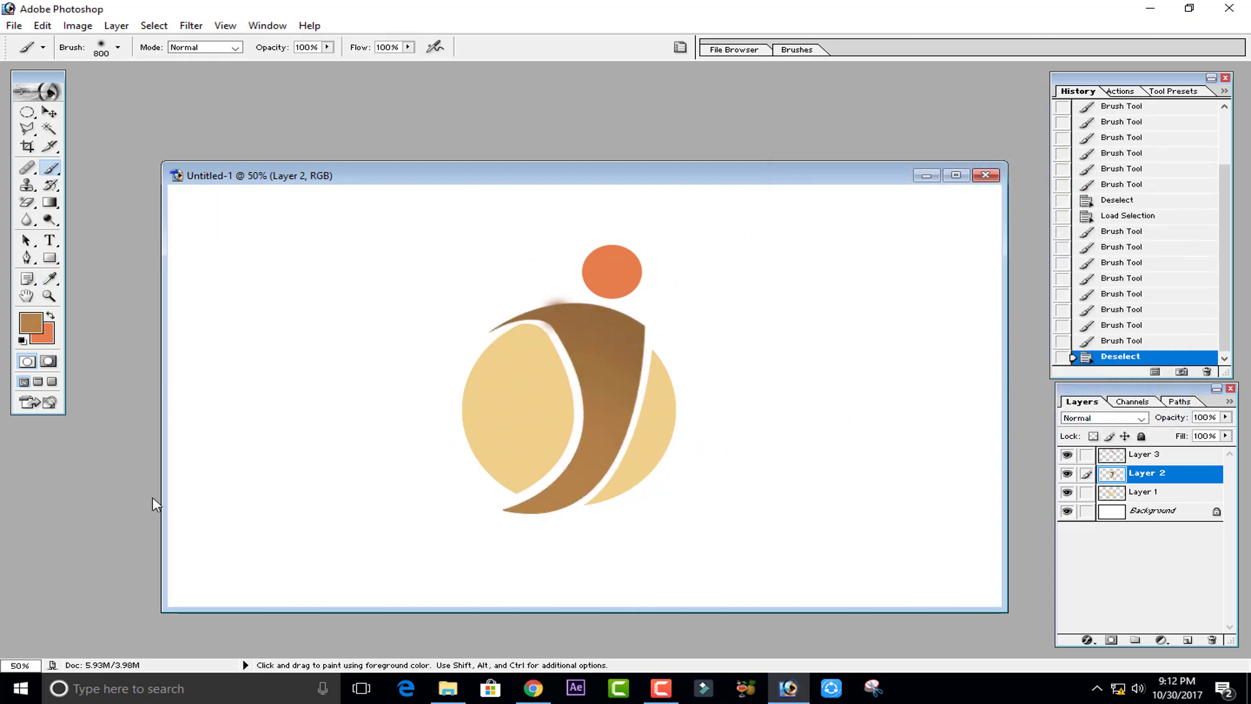
key(i)
click(30, 322)
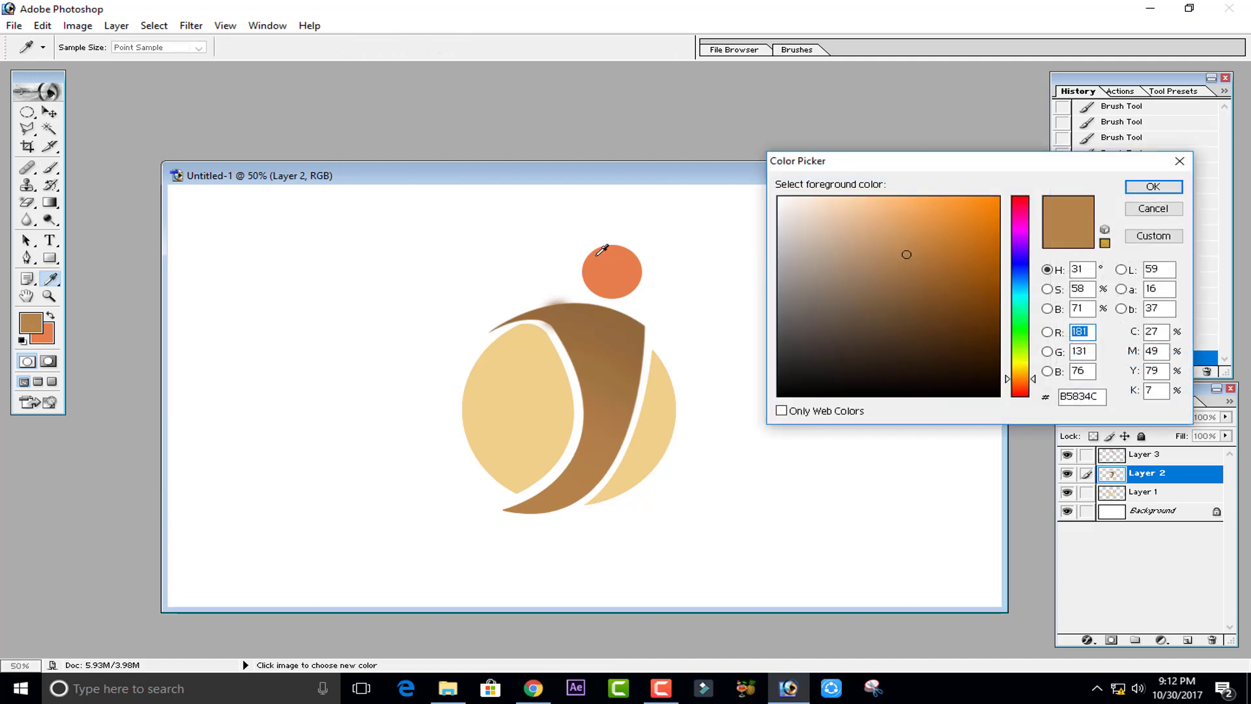
click(607, 252)
click(1152, 186)
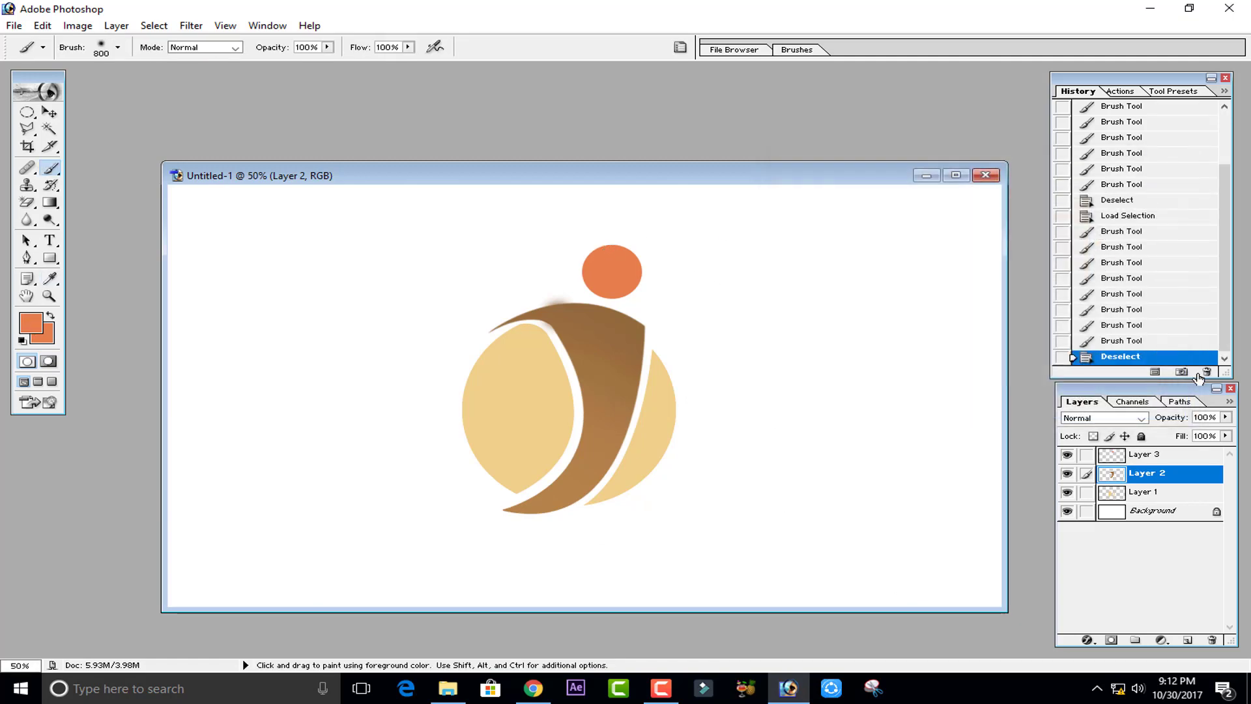
- Load the ball layer's transparency as a selection and pick a deeper orange foreground colour
click(1141, 454)
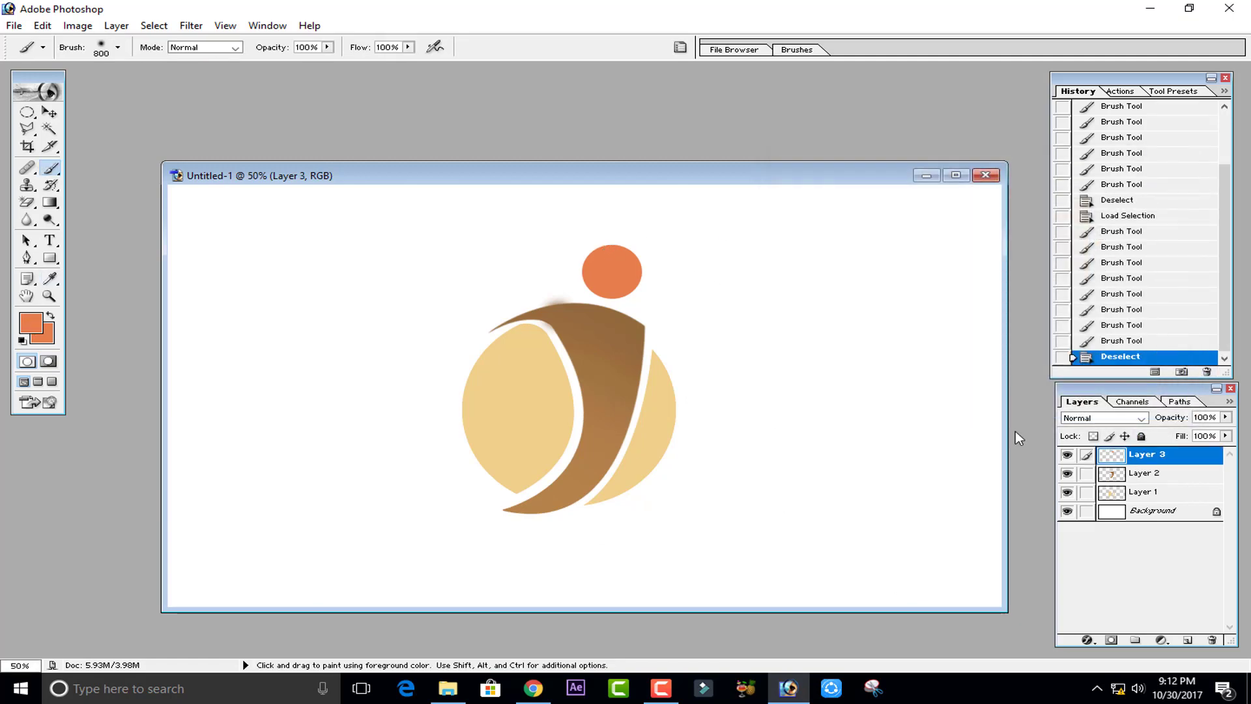
right_click(1111, 456)
click(1115, 461)
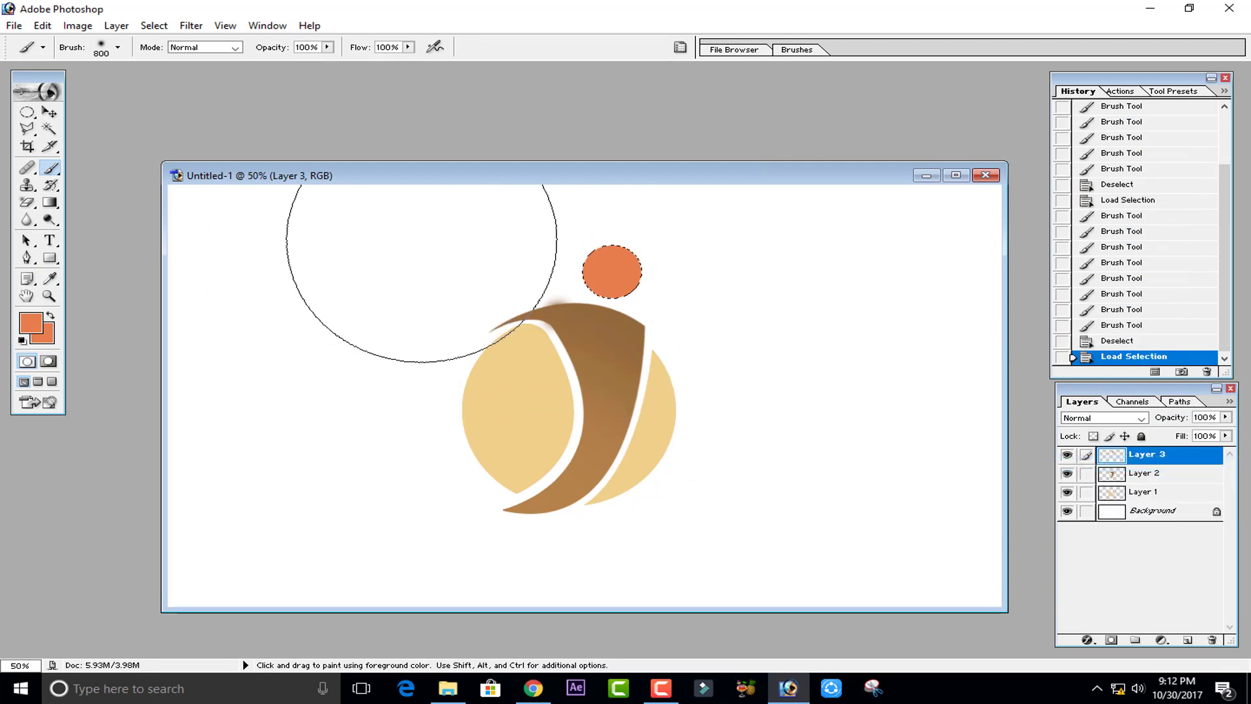
click(31, 323)
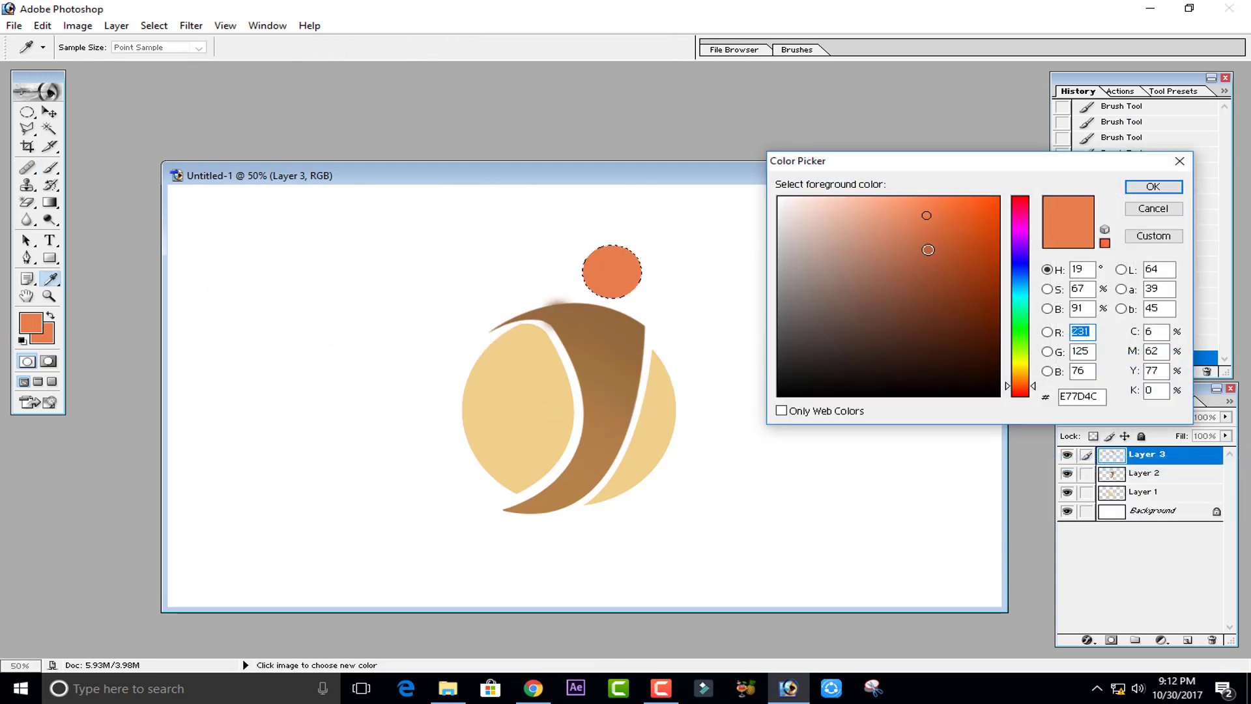
click(928, 249)
click(1152, 186)
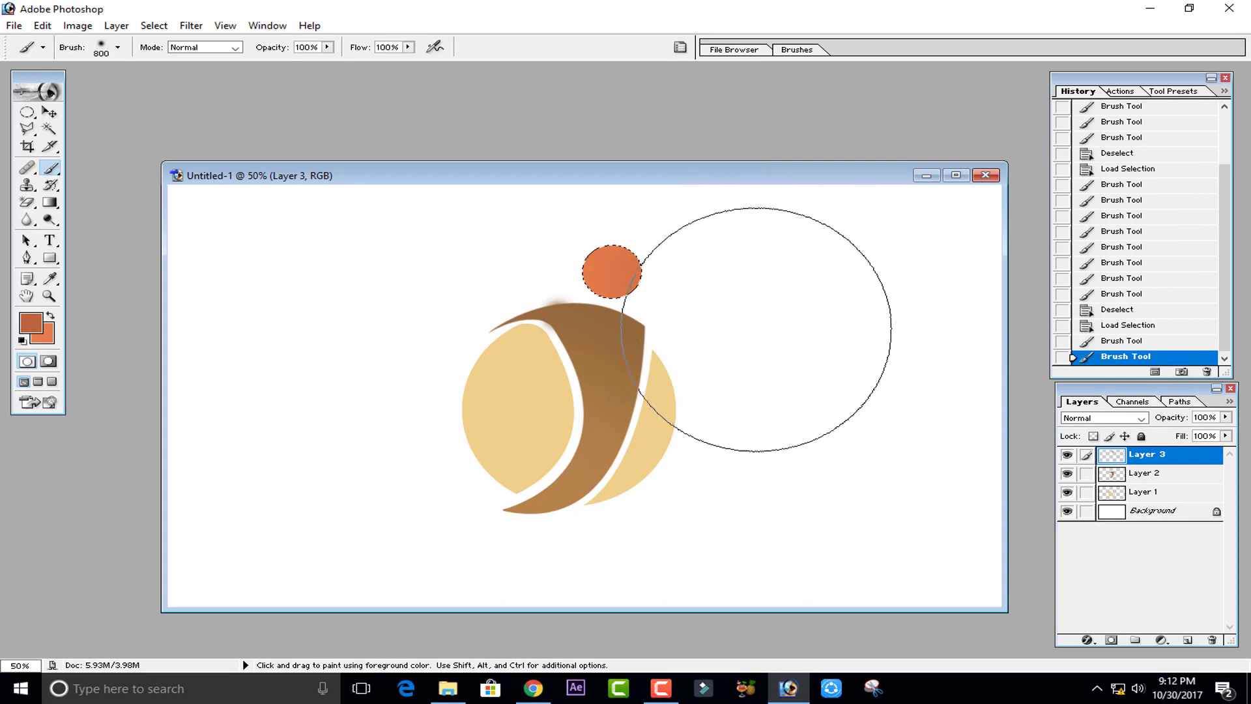
- Brush the deeper orange softly over the ball's right side
click(756, 331)
click(661, 405)
click(671, 401)
click(701, 387)
click(759, 344)
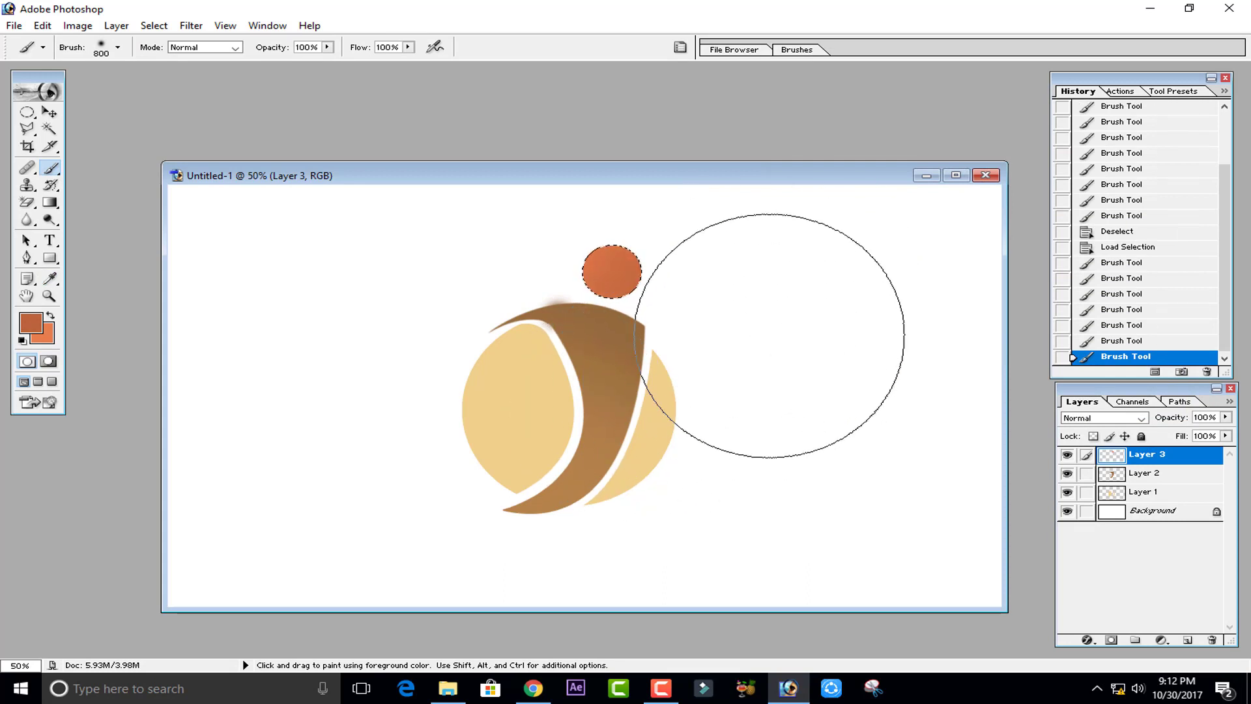
click(775, 272)
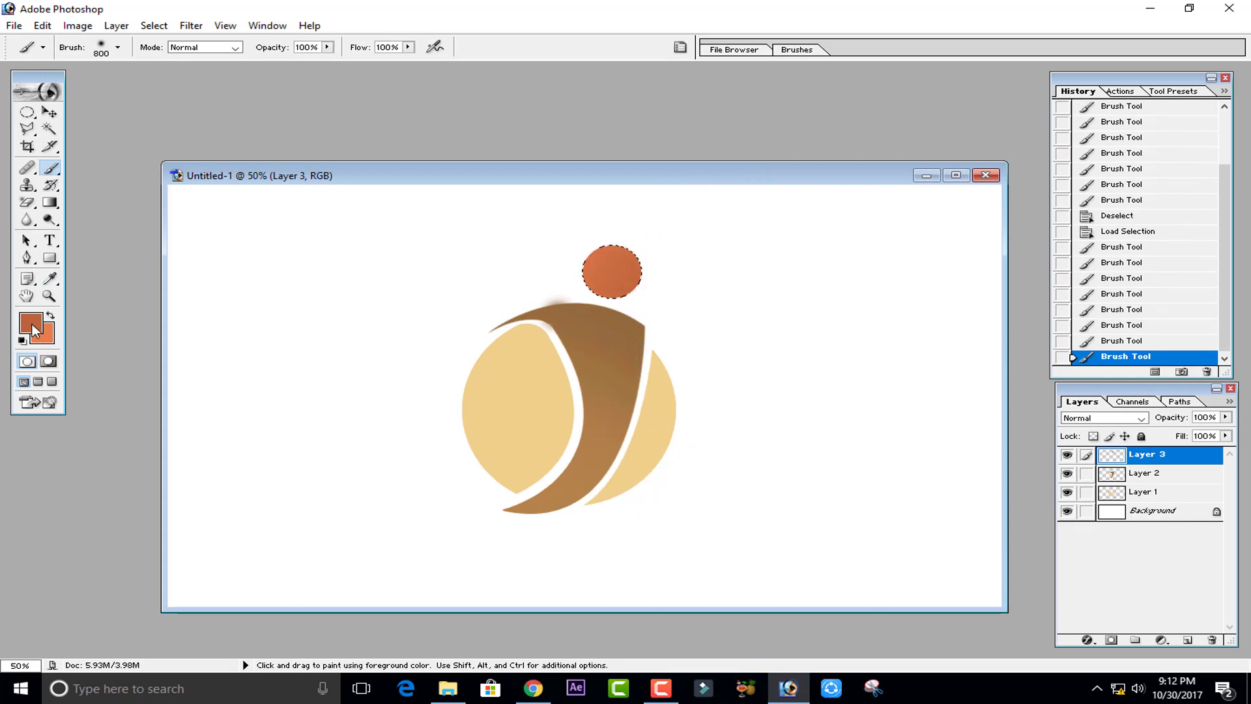
- Set the foreground colour to BB643C and brush it softly over the ball's upper-left edge
click(35, 331)
click(52, 318)
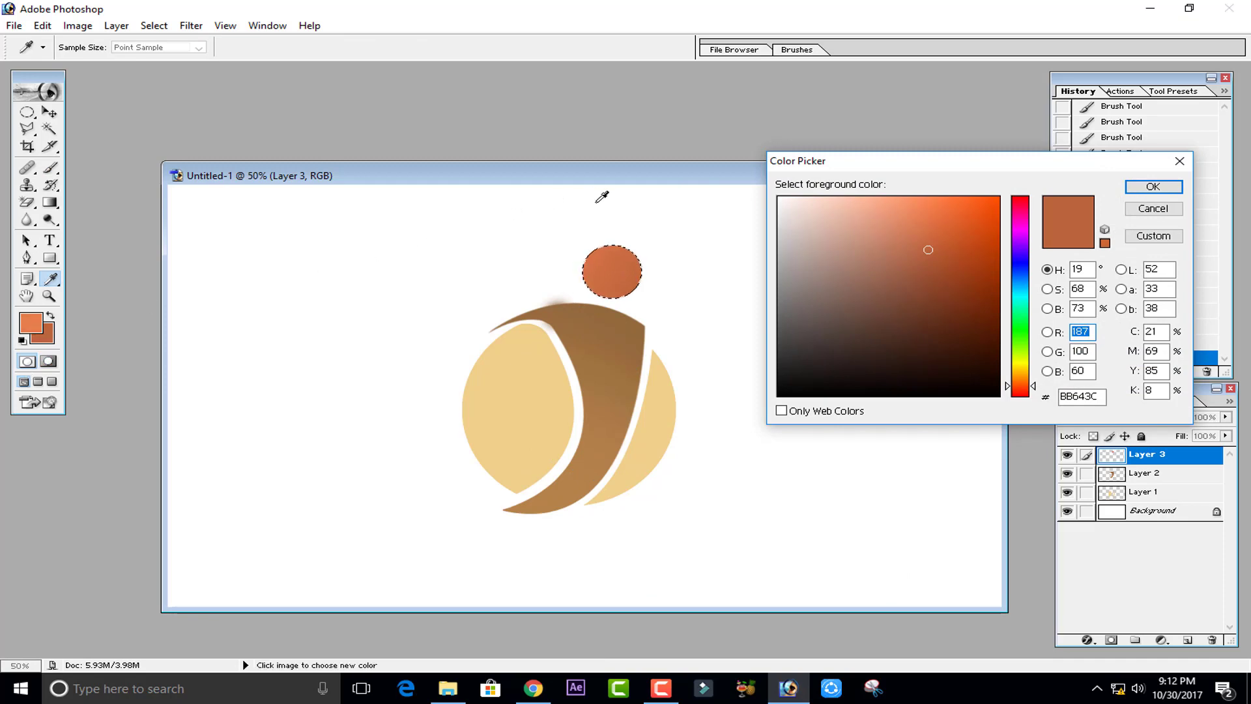
click(1153, 187)
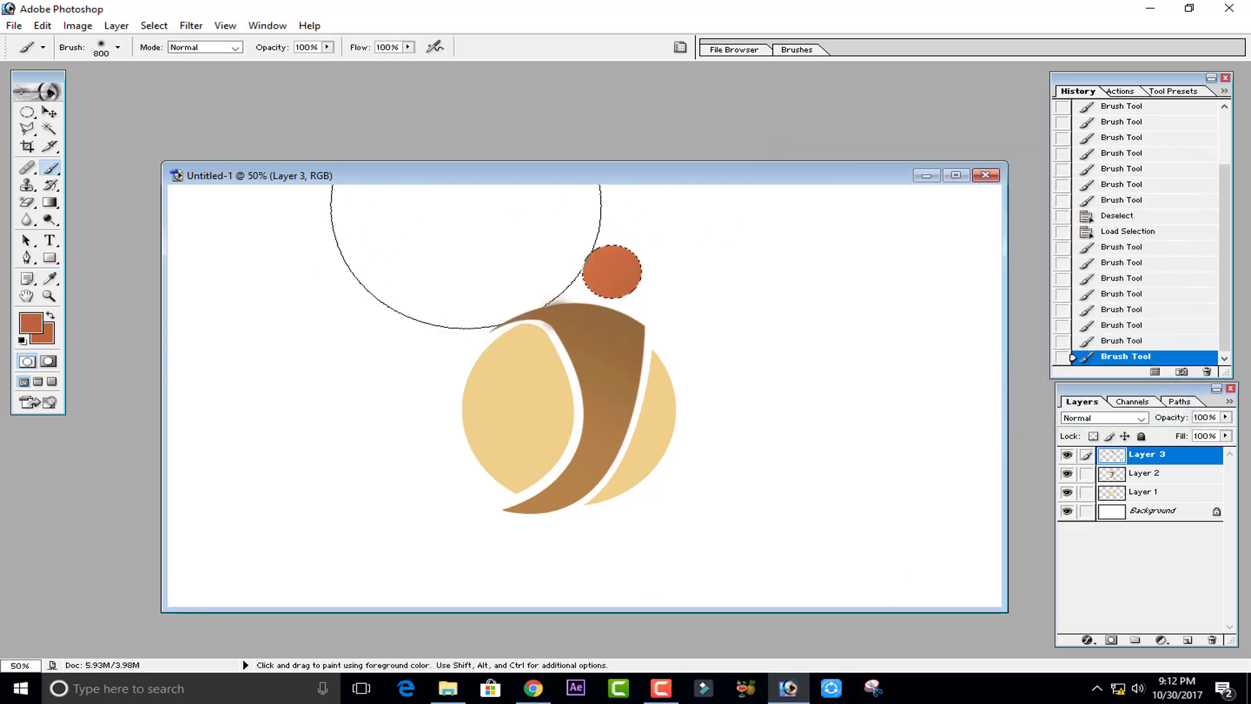
click(453, 255)
click(460, 259)
click(468, 240)
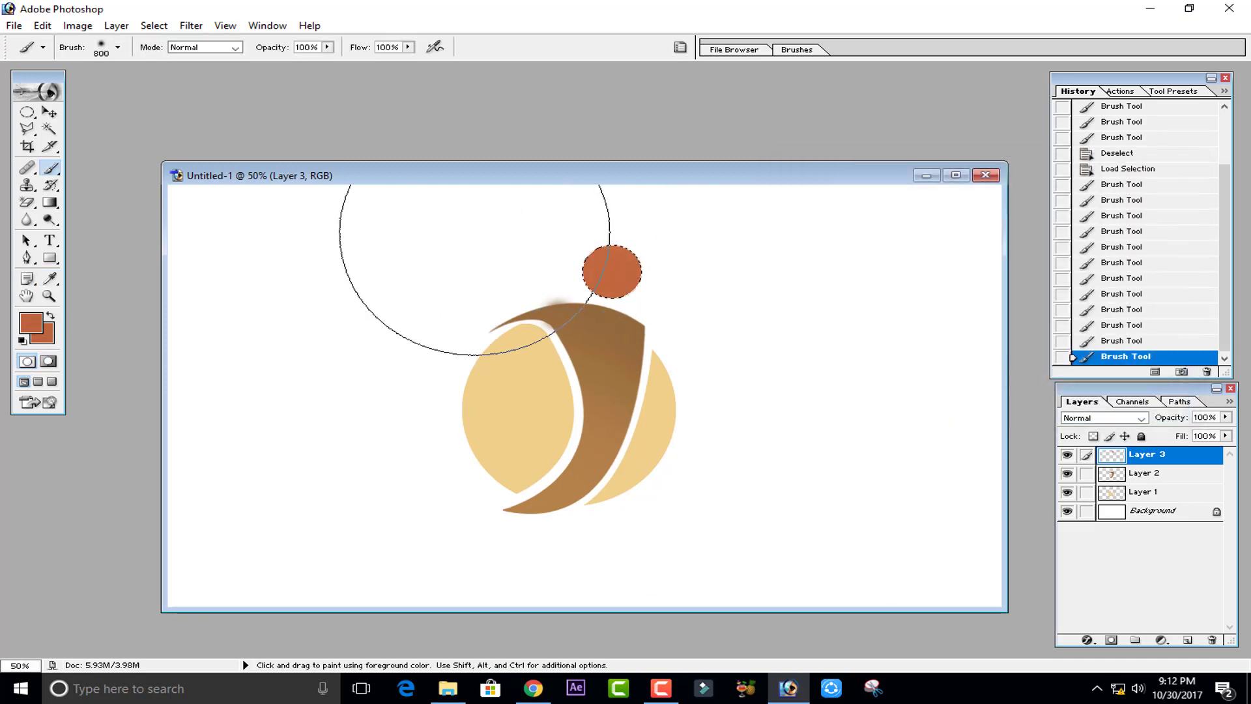
click(475, 234)
- Pick a brighter orange foreground colour and brush it softly over the ball's upper-left area
click(30, 329)
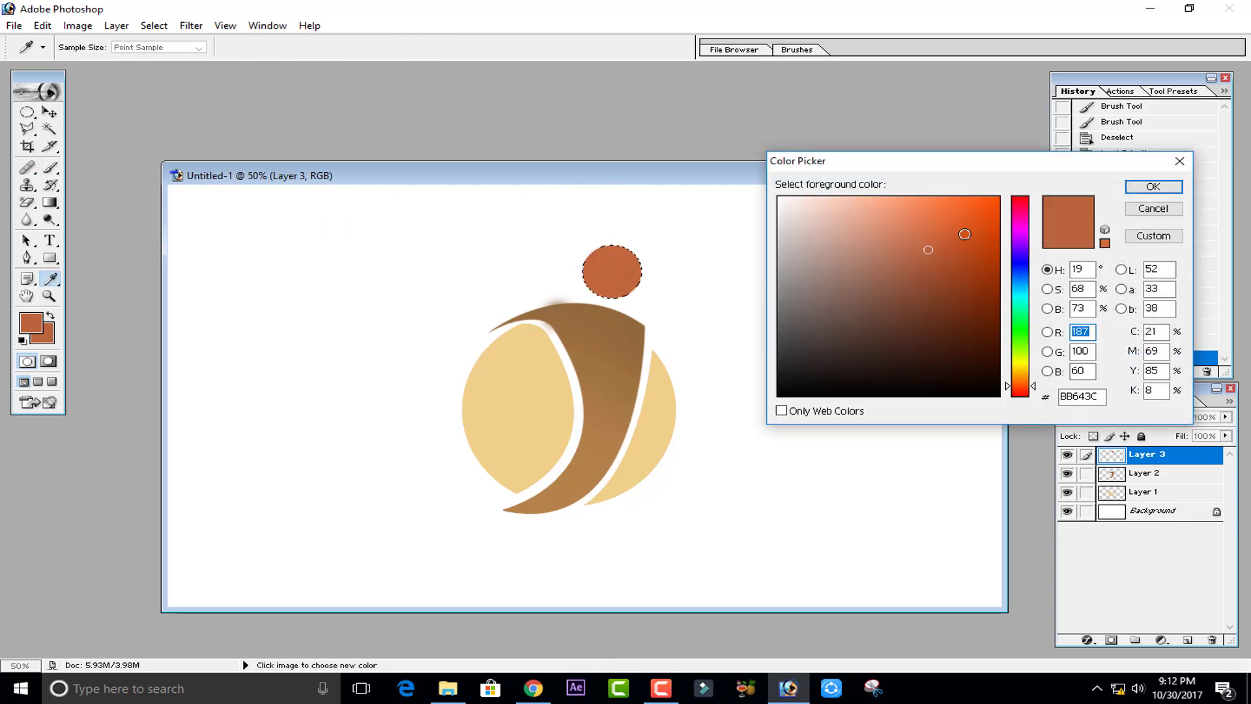
click(936, 214)
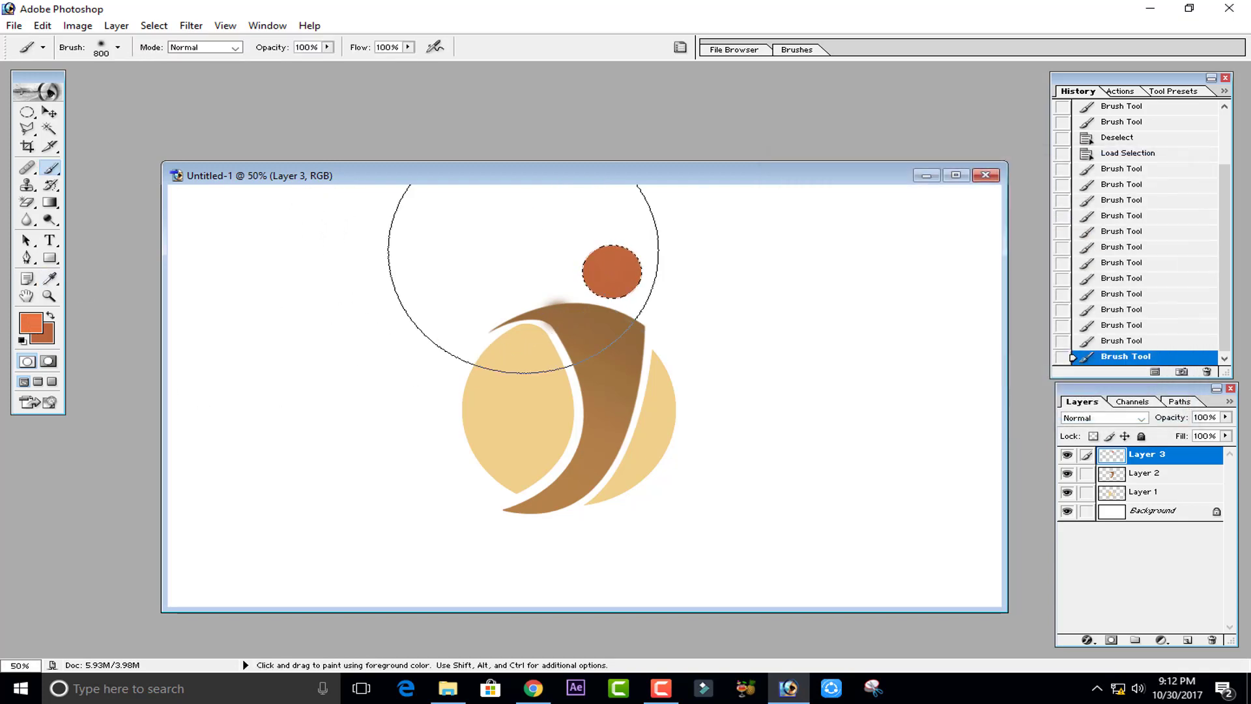
click(1152, 186)
click(479, 227)
click(478, 228)
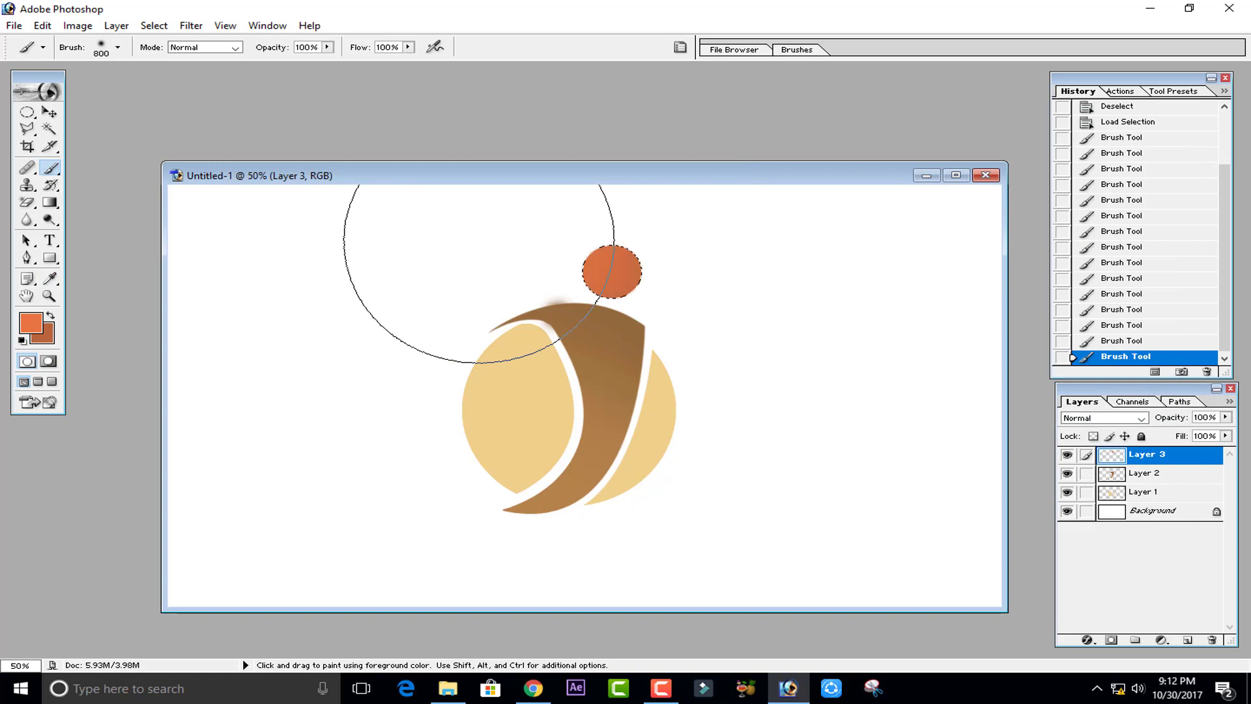
click(474, 229)
- Deselect the ball selection
key(ctrl+d)
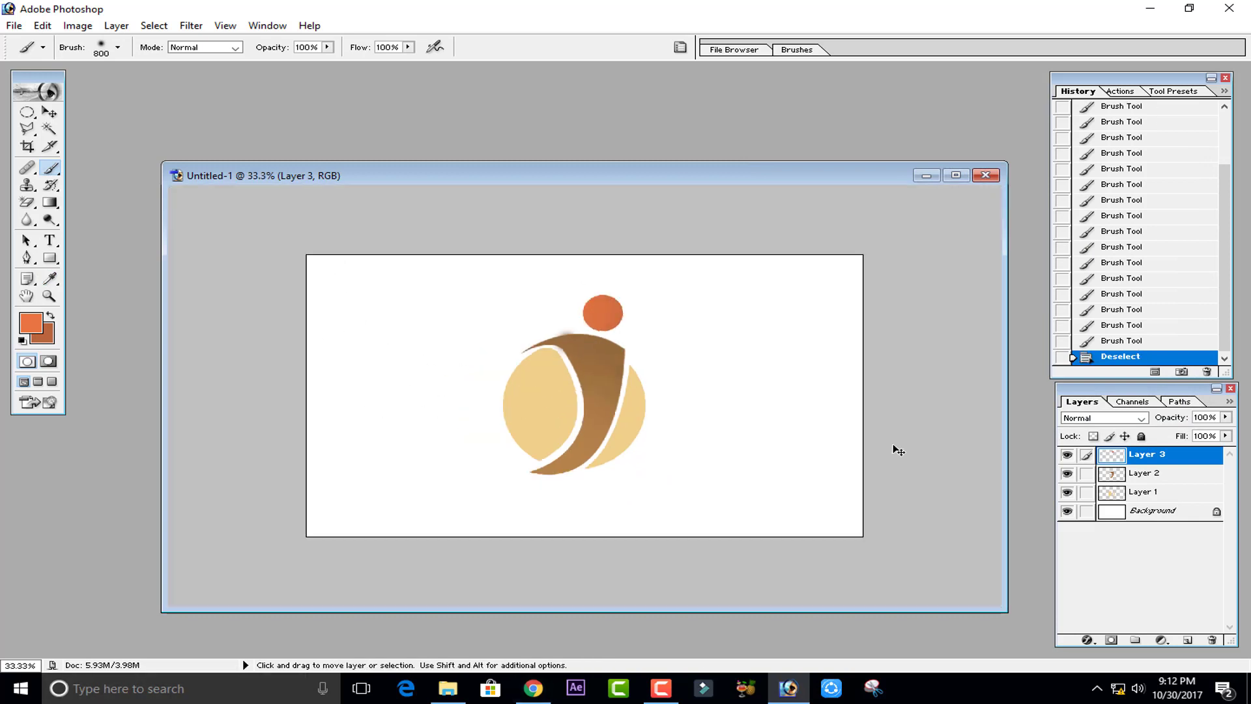
key(ctrl+minus)
key(ctrl+plus)
key(ctrl+plus)
key(ctrl+plus)
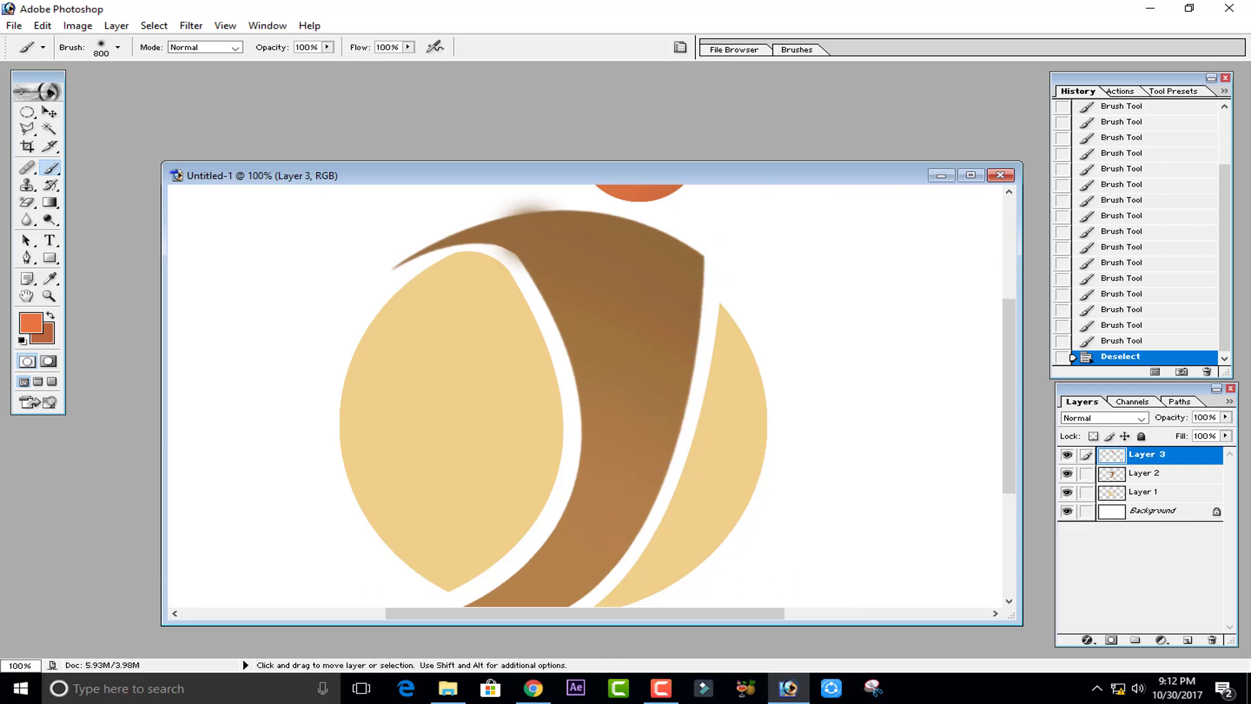
key(ctrl+minus)
key(ctrl+minus)
key(ctrl+plus)
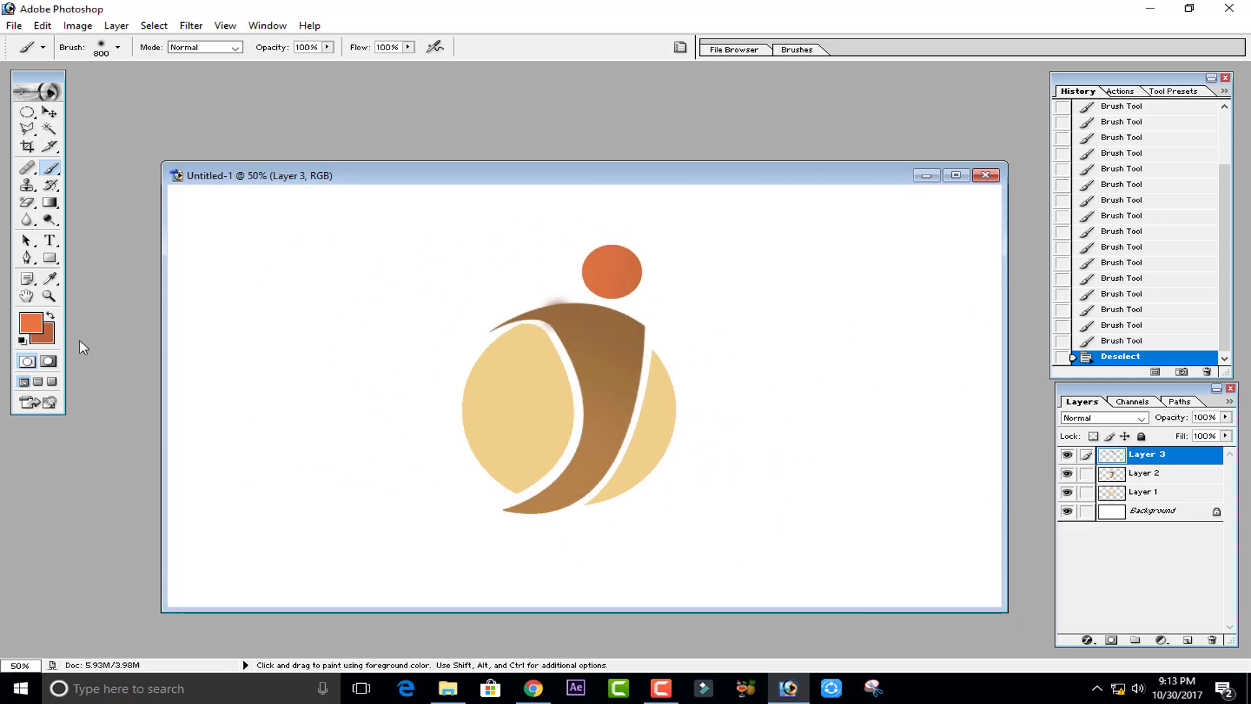
- Add the text 'I letter logo' below the logo with the Type tool
click(50, 239)
click(392, 590)
text(dsfgsdfsd)
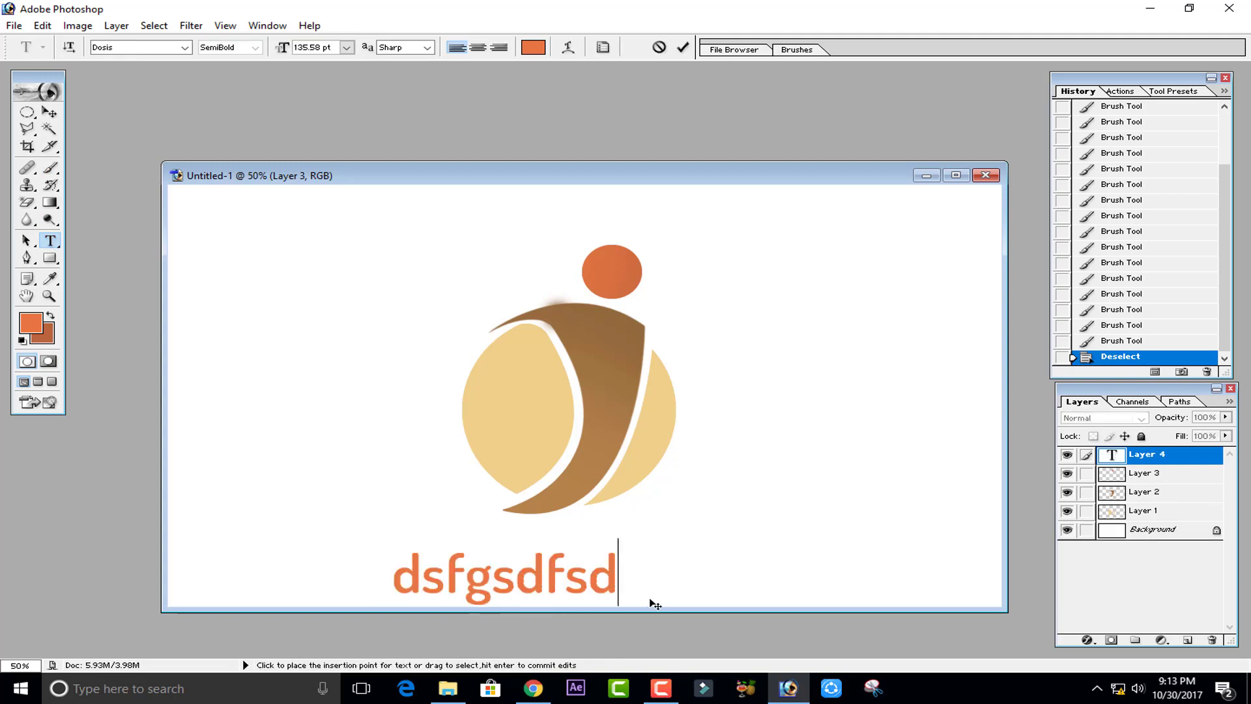
key(BackSpace)
key(BackSpace)
key(BackSpace)
key(BackSpace)
key(BackSpace)
key(BackSpace)
key(BackSpace)
key(BackSpace)
key(BackSpace)
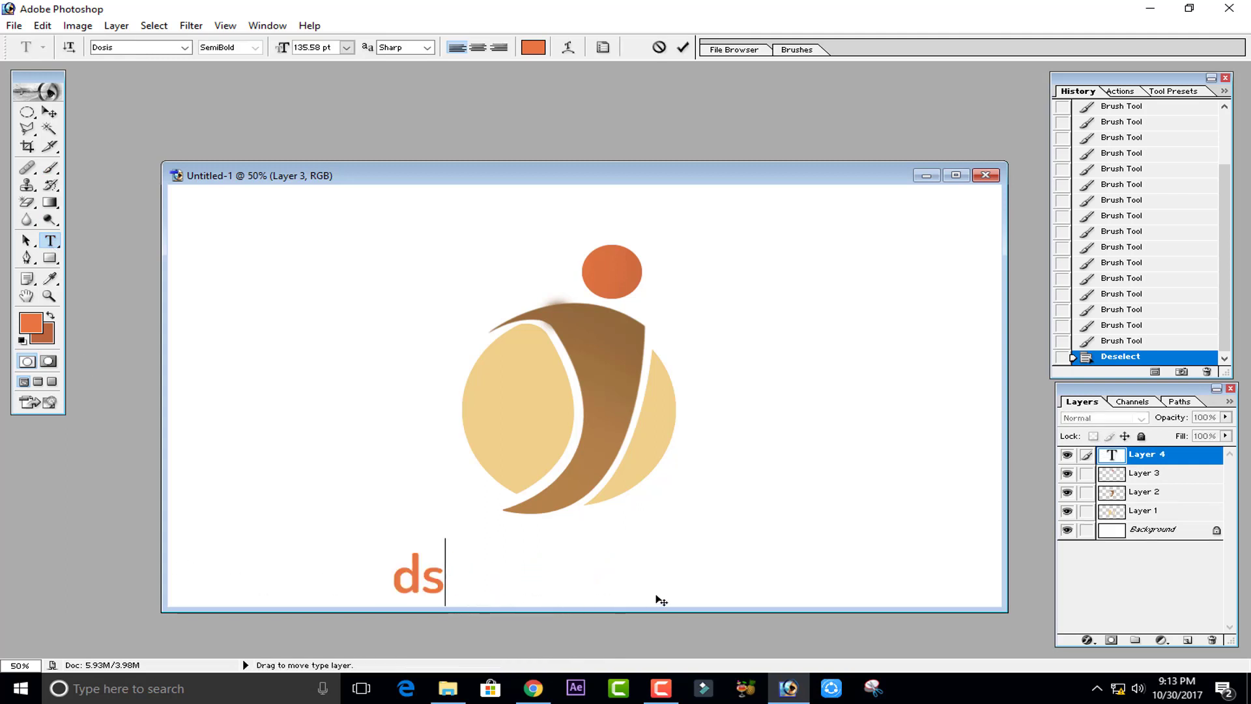
text(i ket)
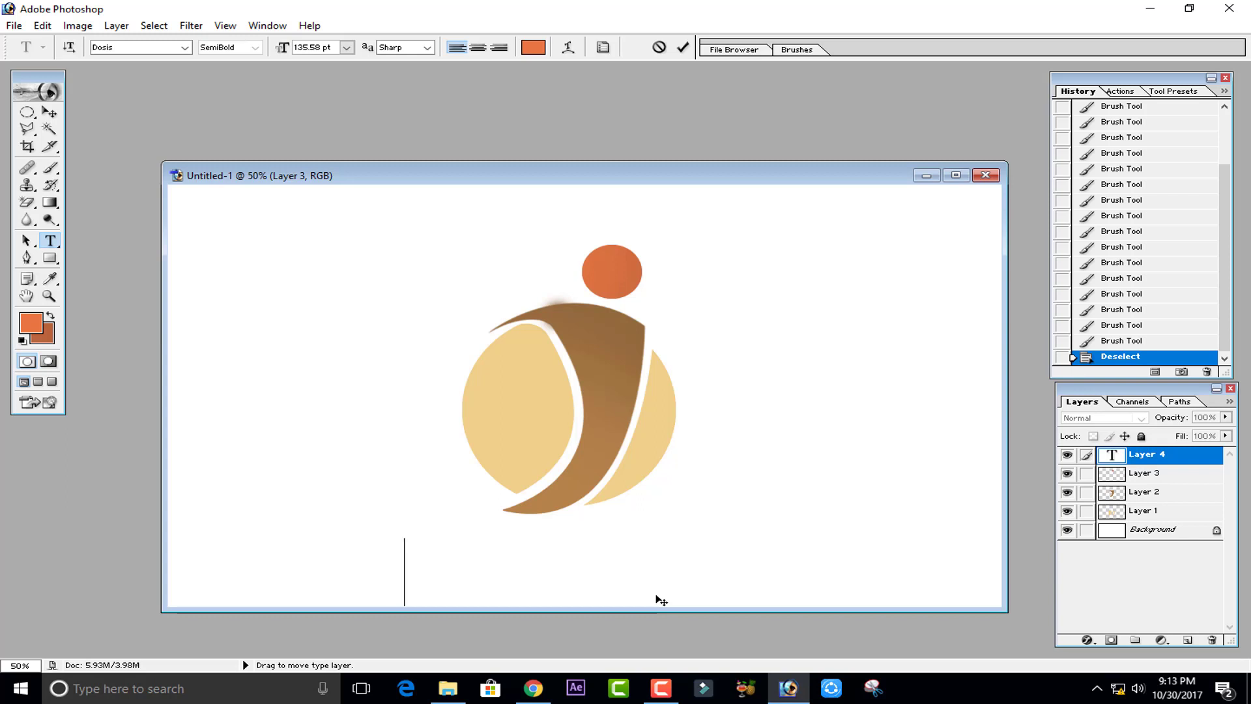
text(er)
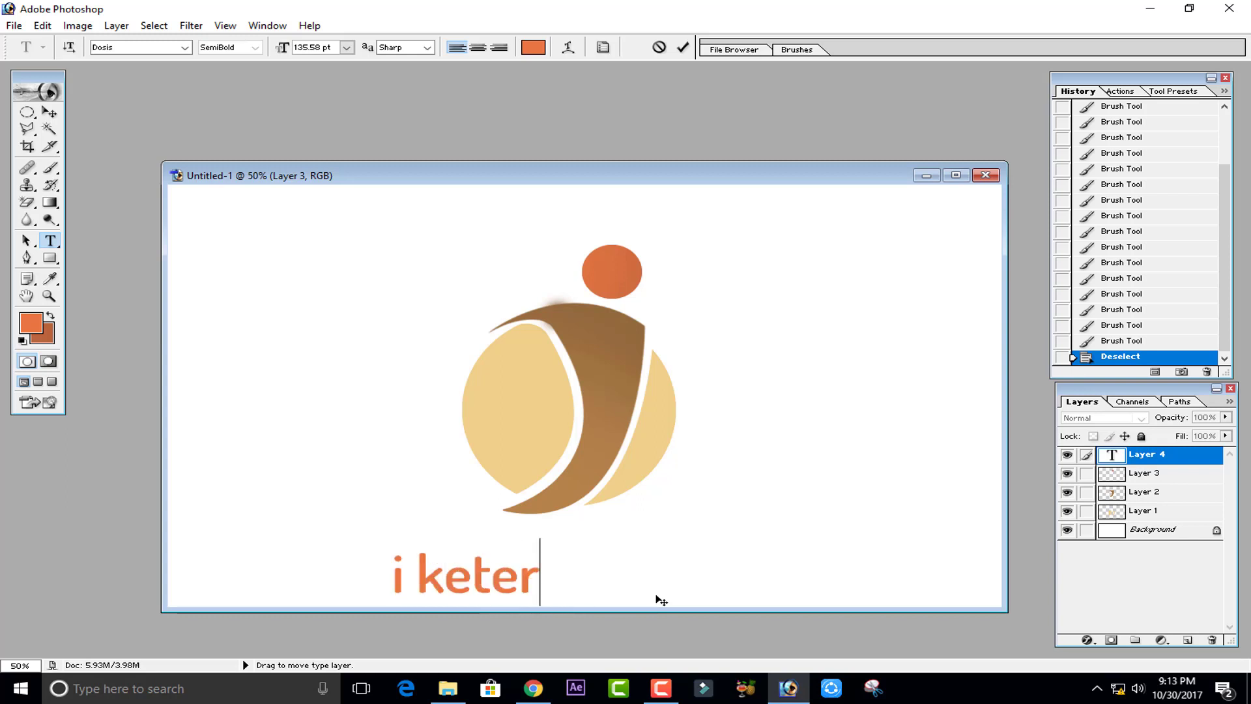
key(BackSpace)
key(BackSpace)
key(BackSpace)
key(BackSpace)
key(BackSpace)
key(BackSpace)
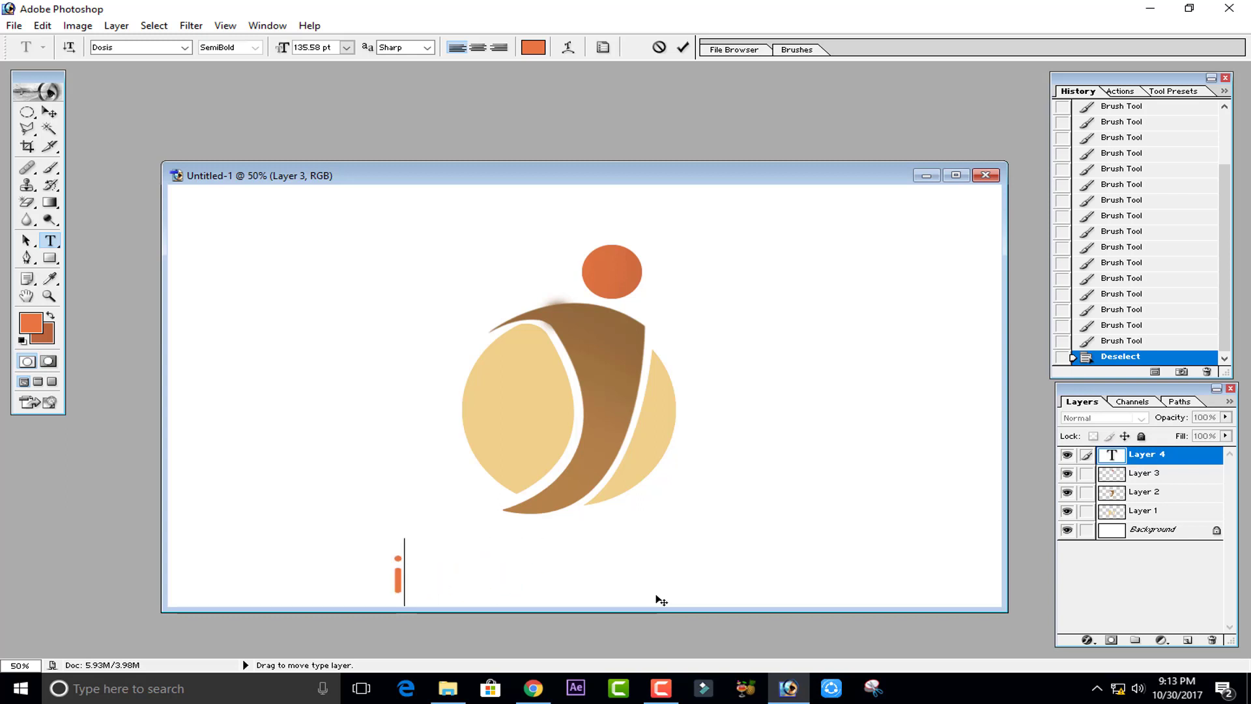
key(BackSpace)
text(I lett)
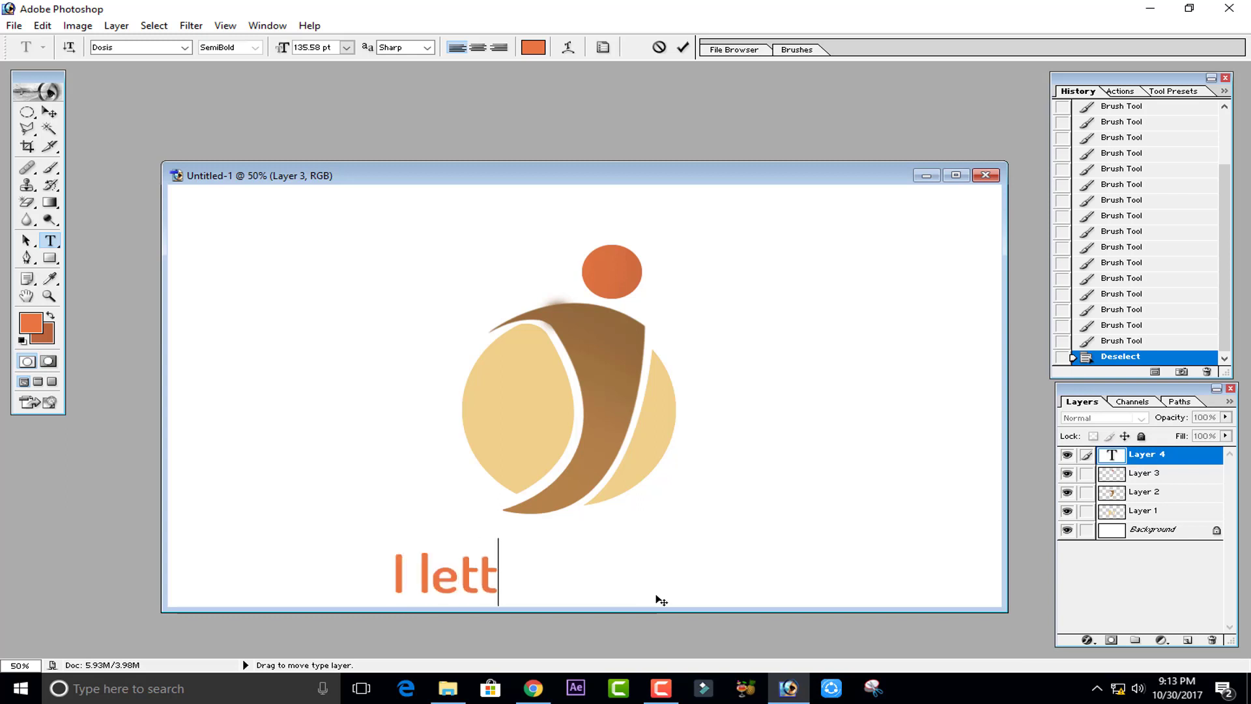
text(er)
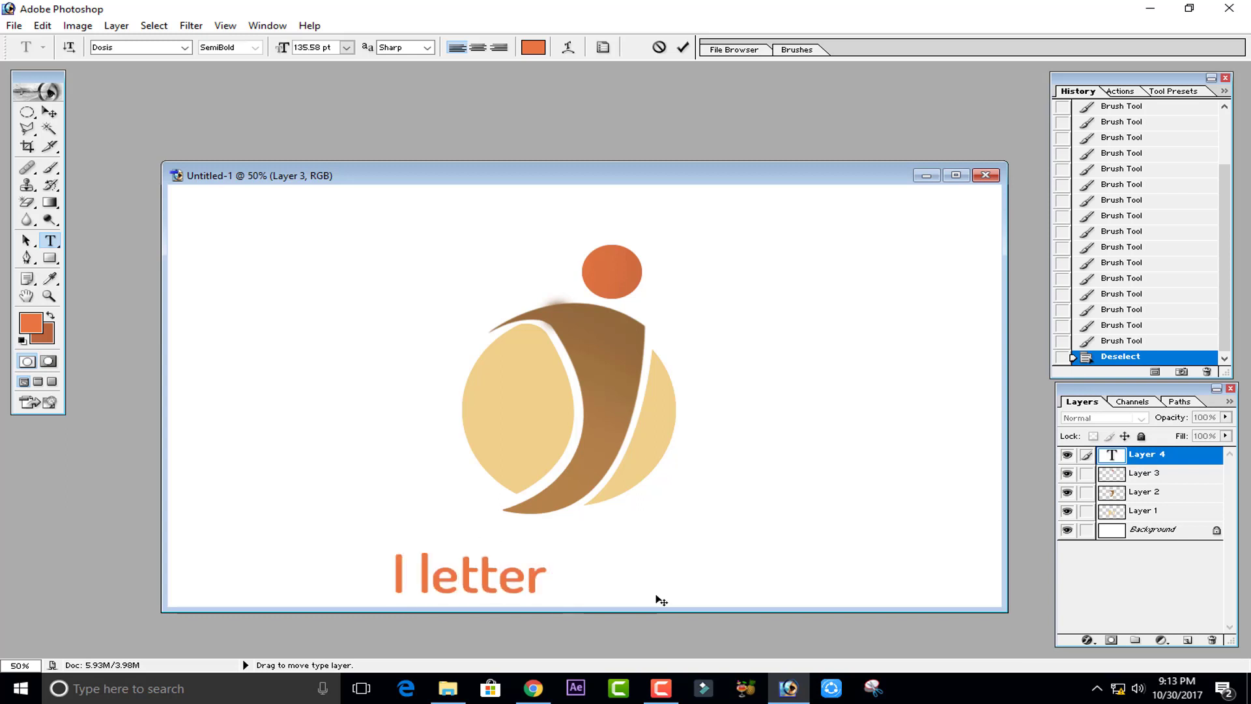
text( logo)
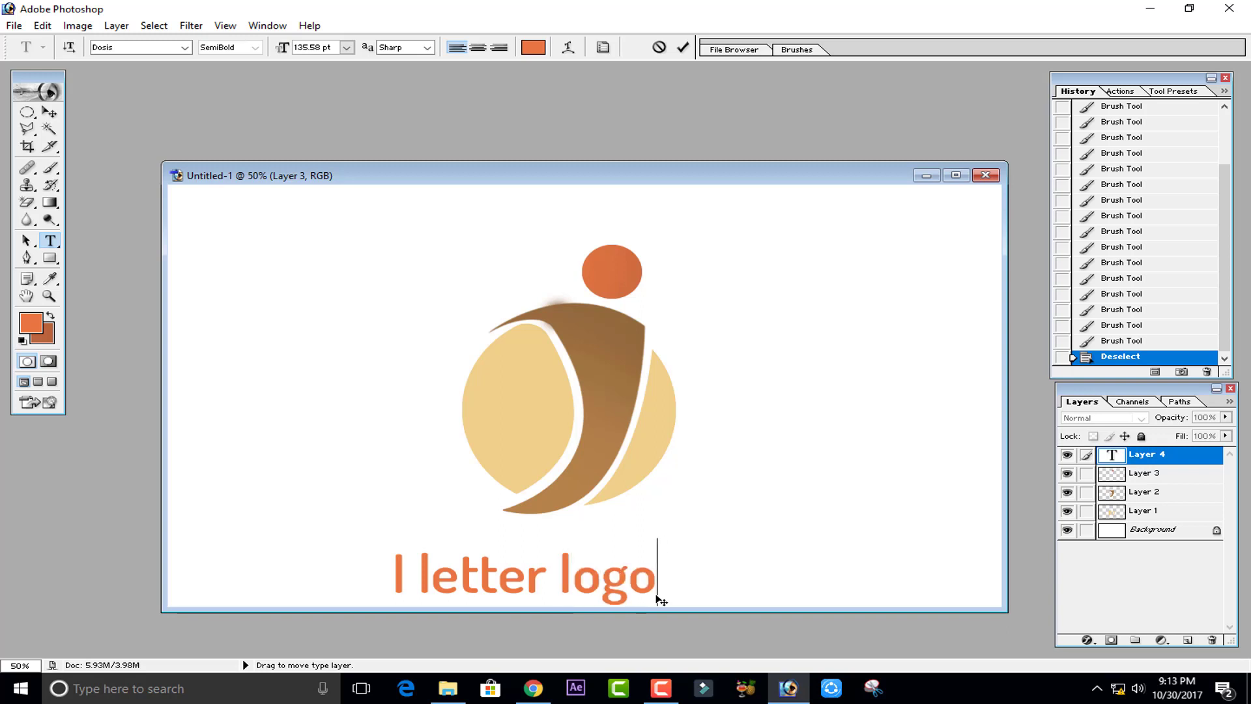
- Move the text so it is centred under the logo and commit it
drag(705, 591, 757, 579)
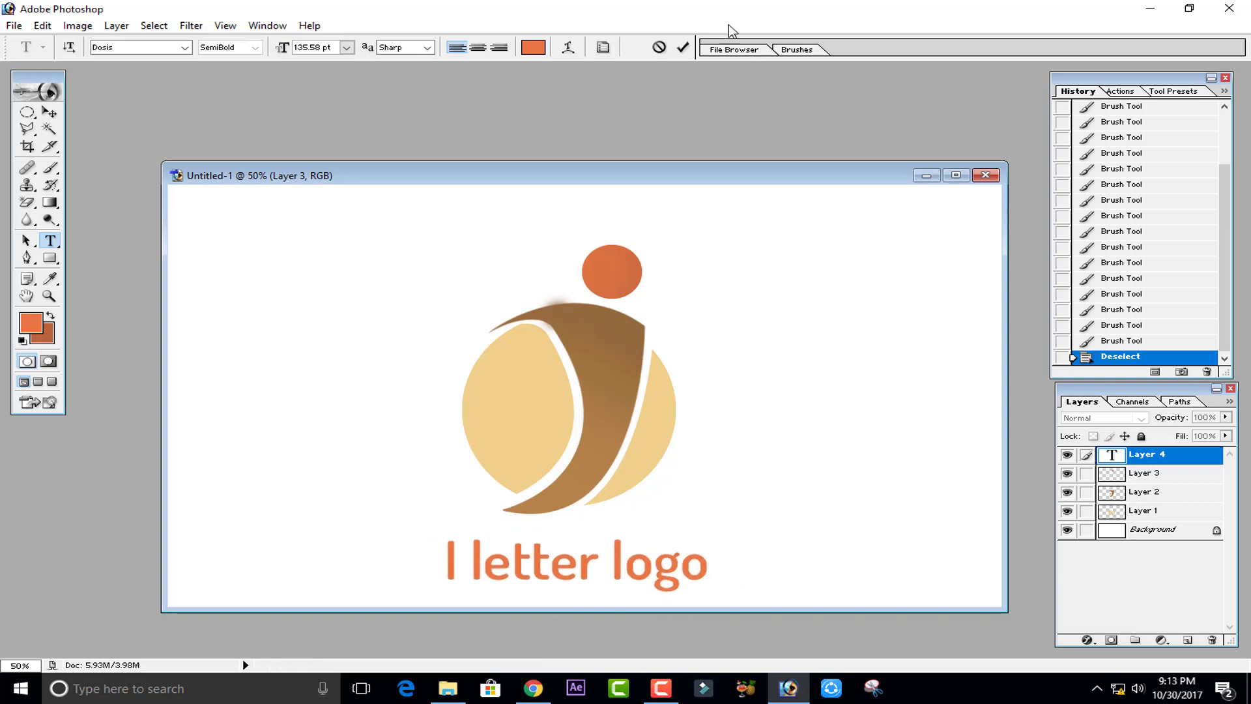
click(688, 50)
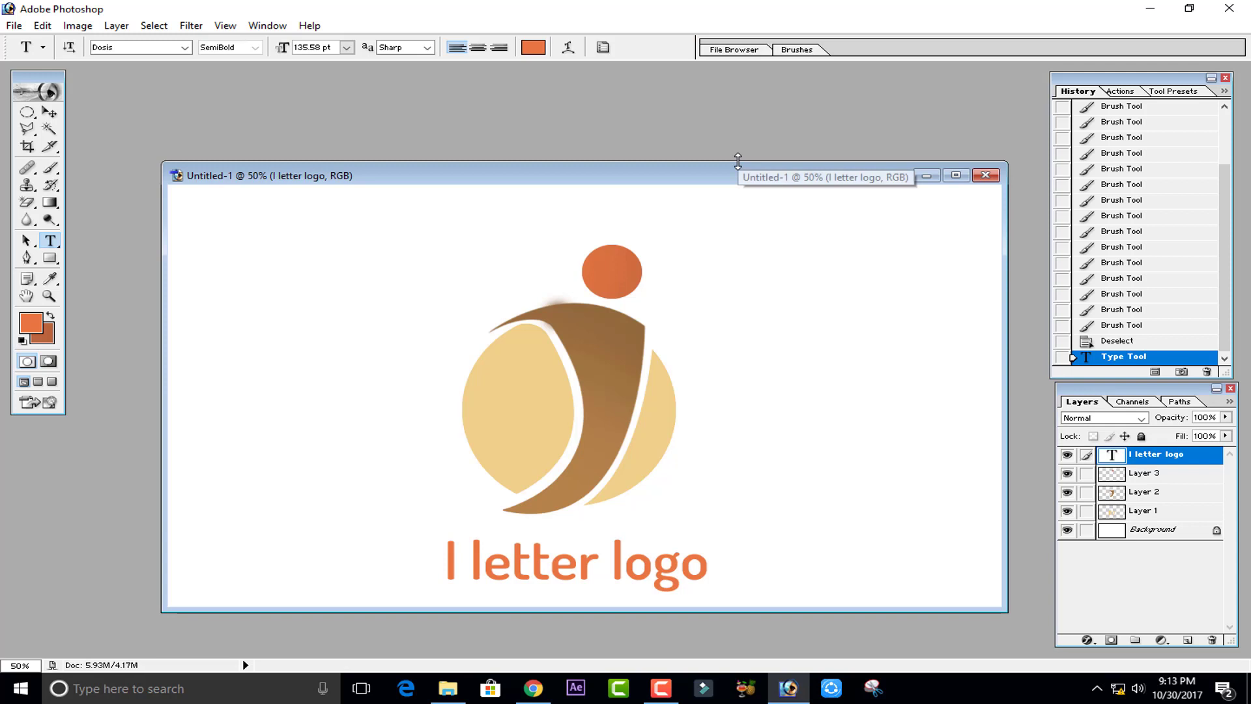